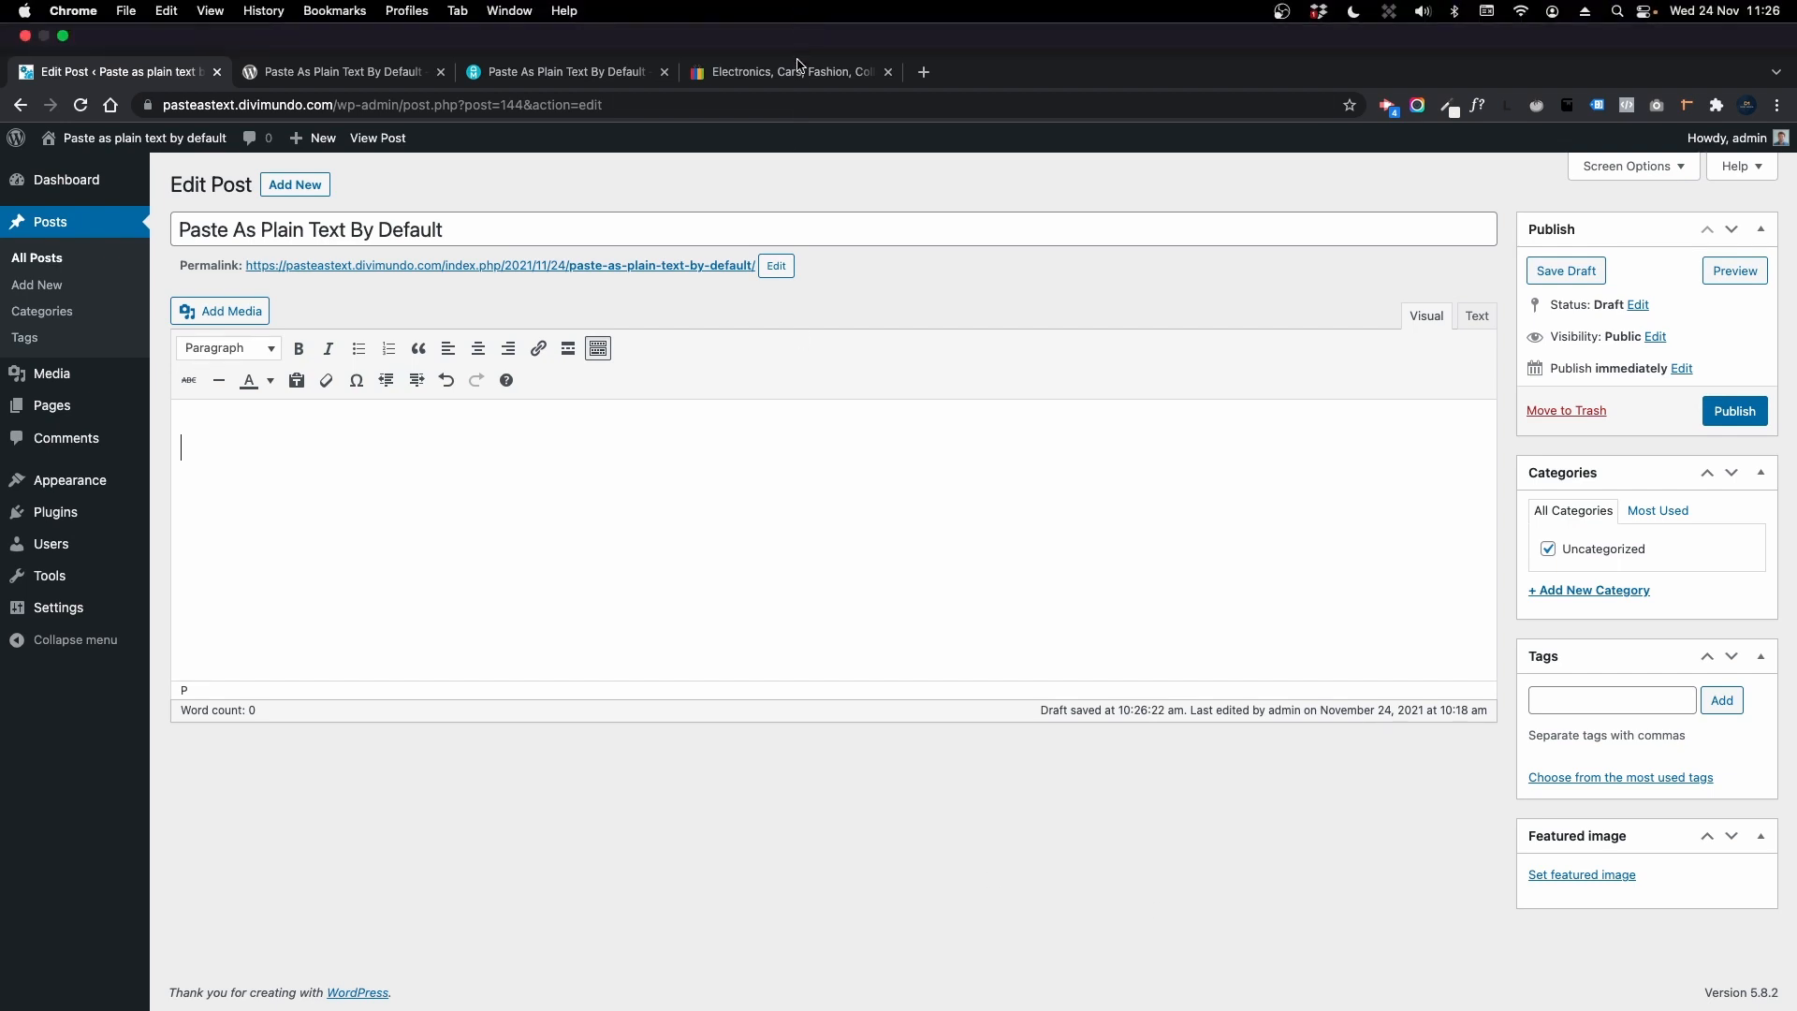
Step: Copy the COVID-19 message and footer links from the eBay homepage and paste them into the WordPress post body
click(790, 73)
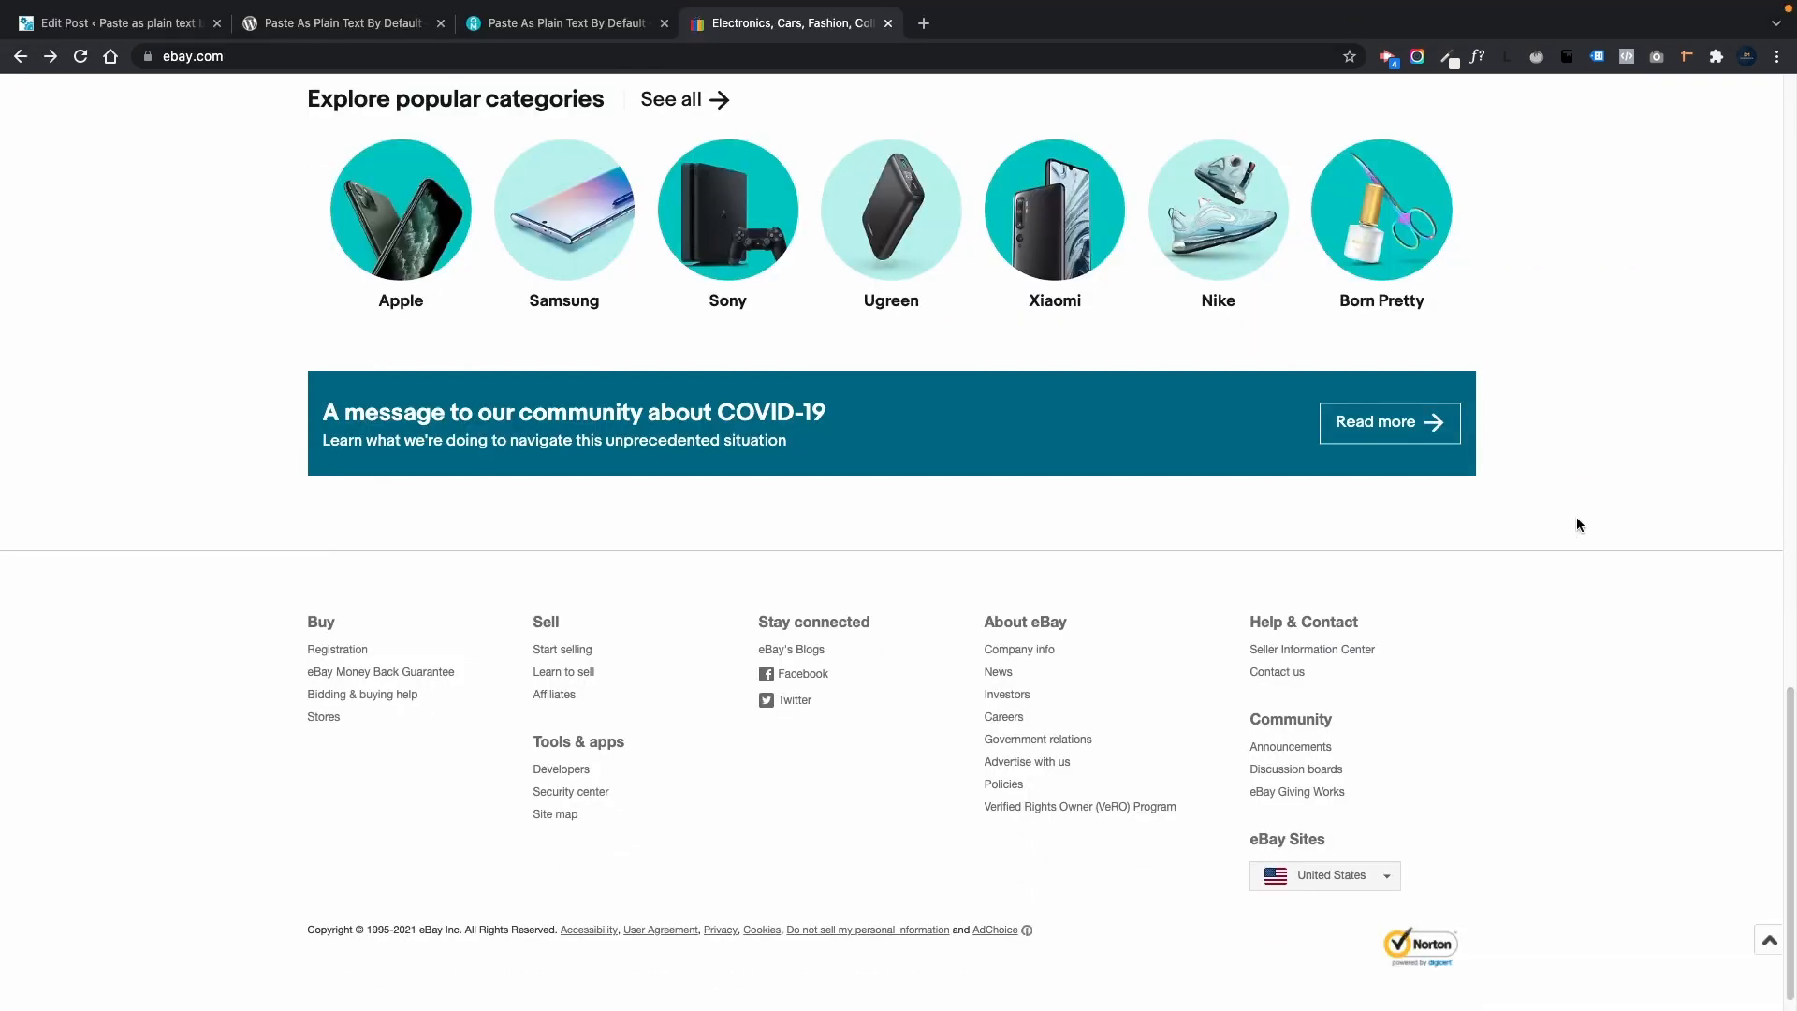
drag(1229, 509, 327, 417)
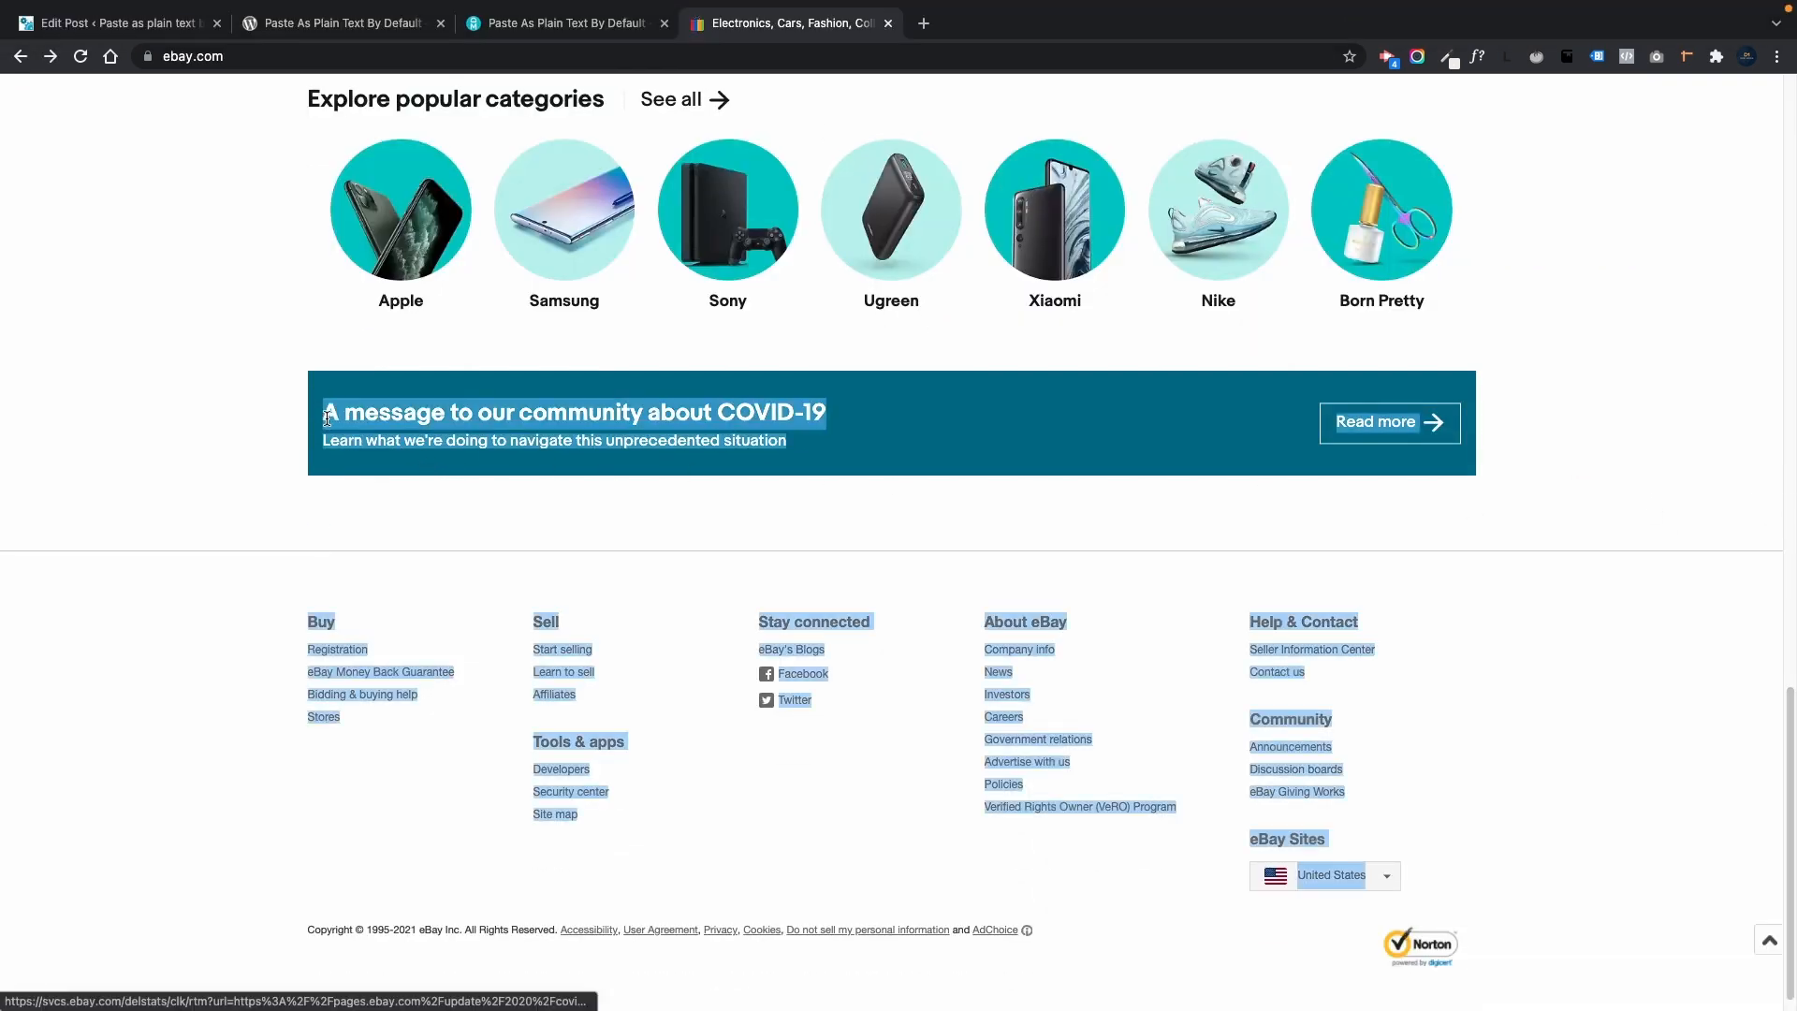
key(super+1)
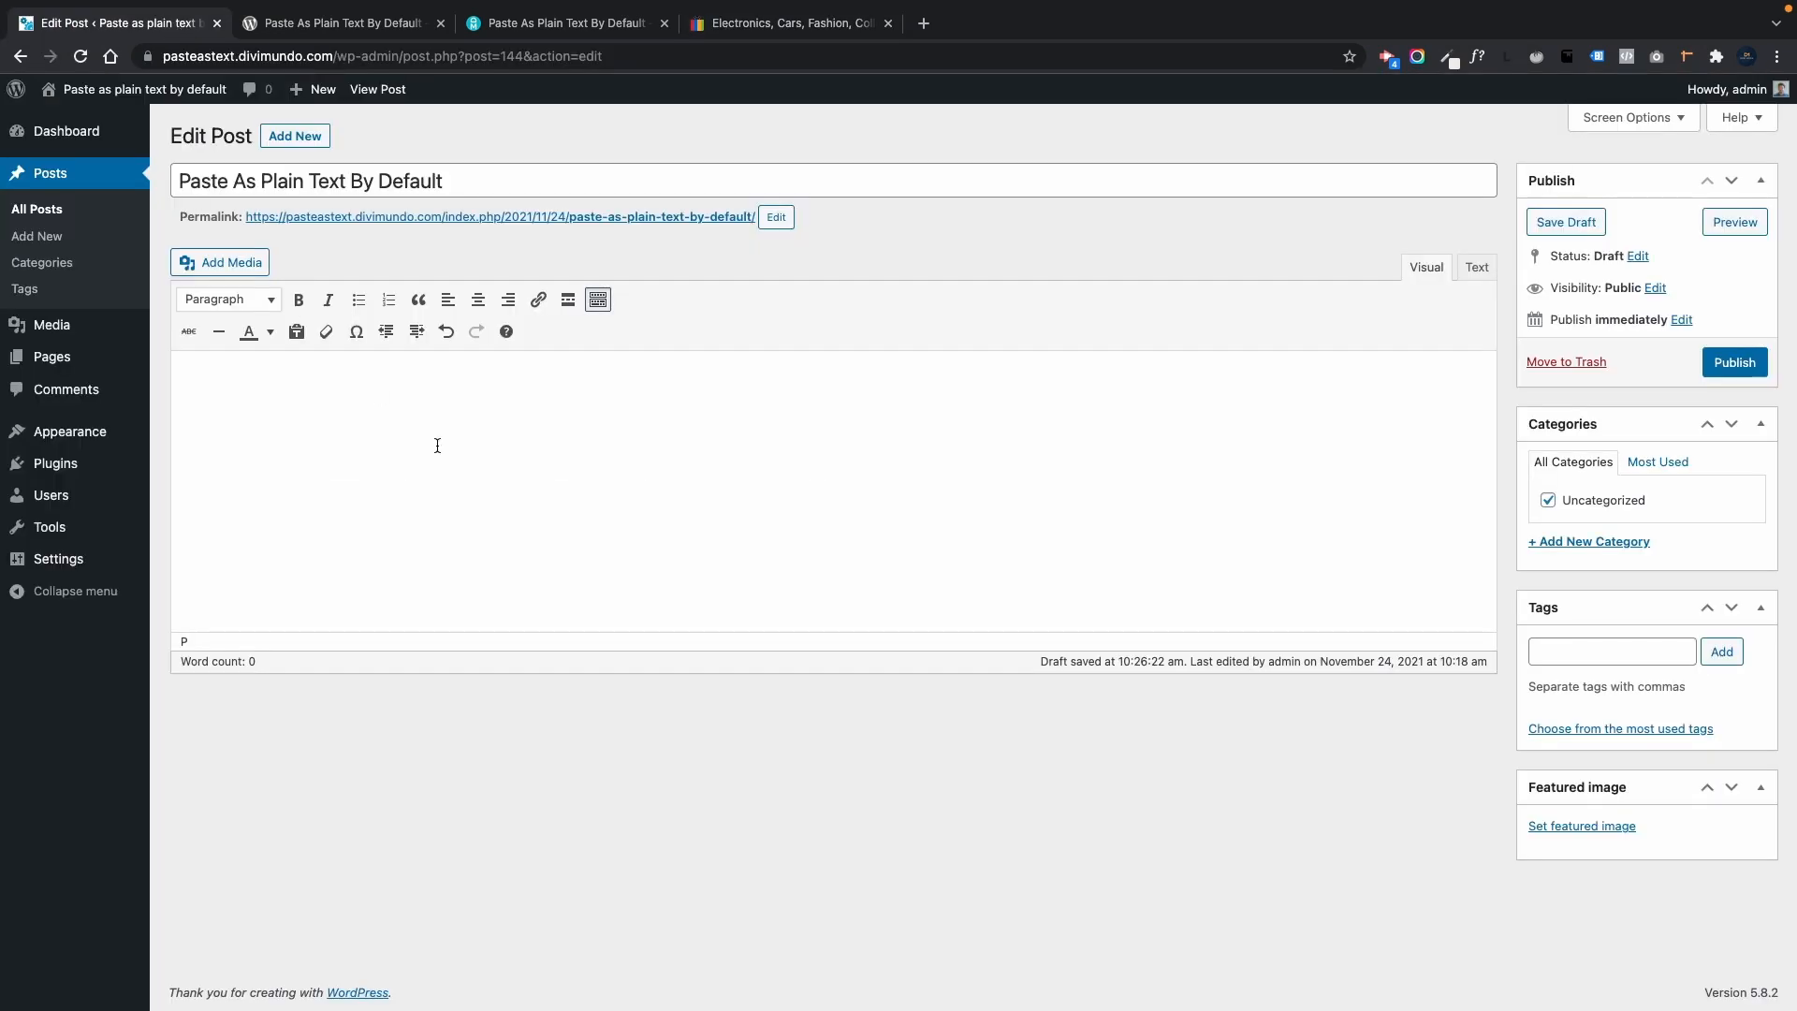
key(super+v)
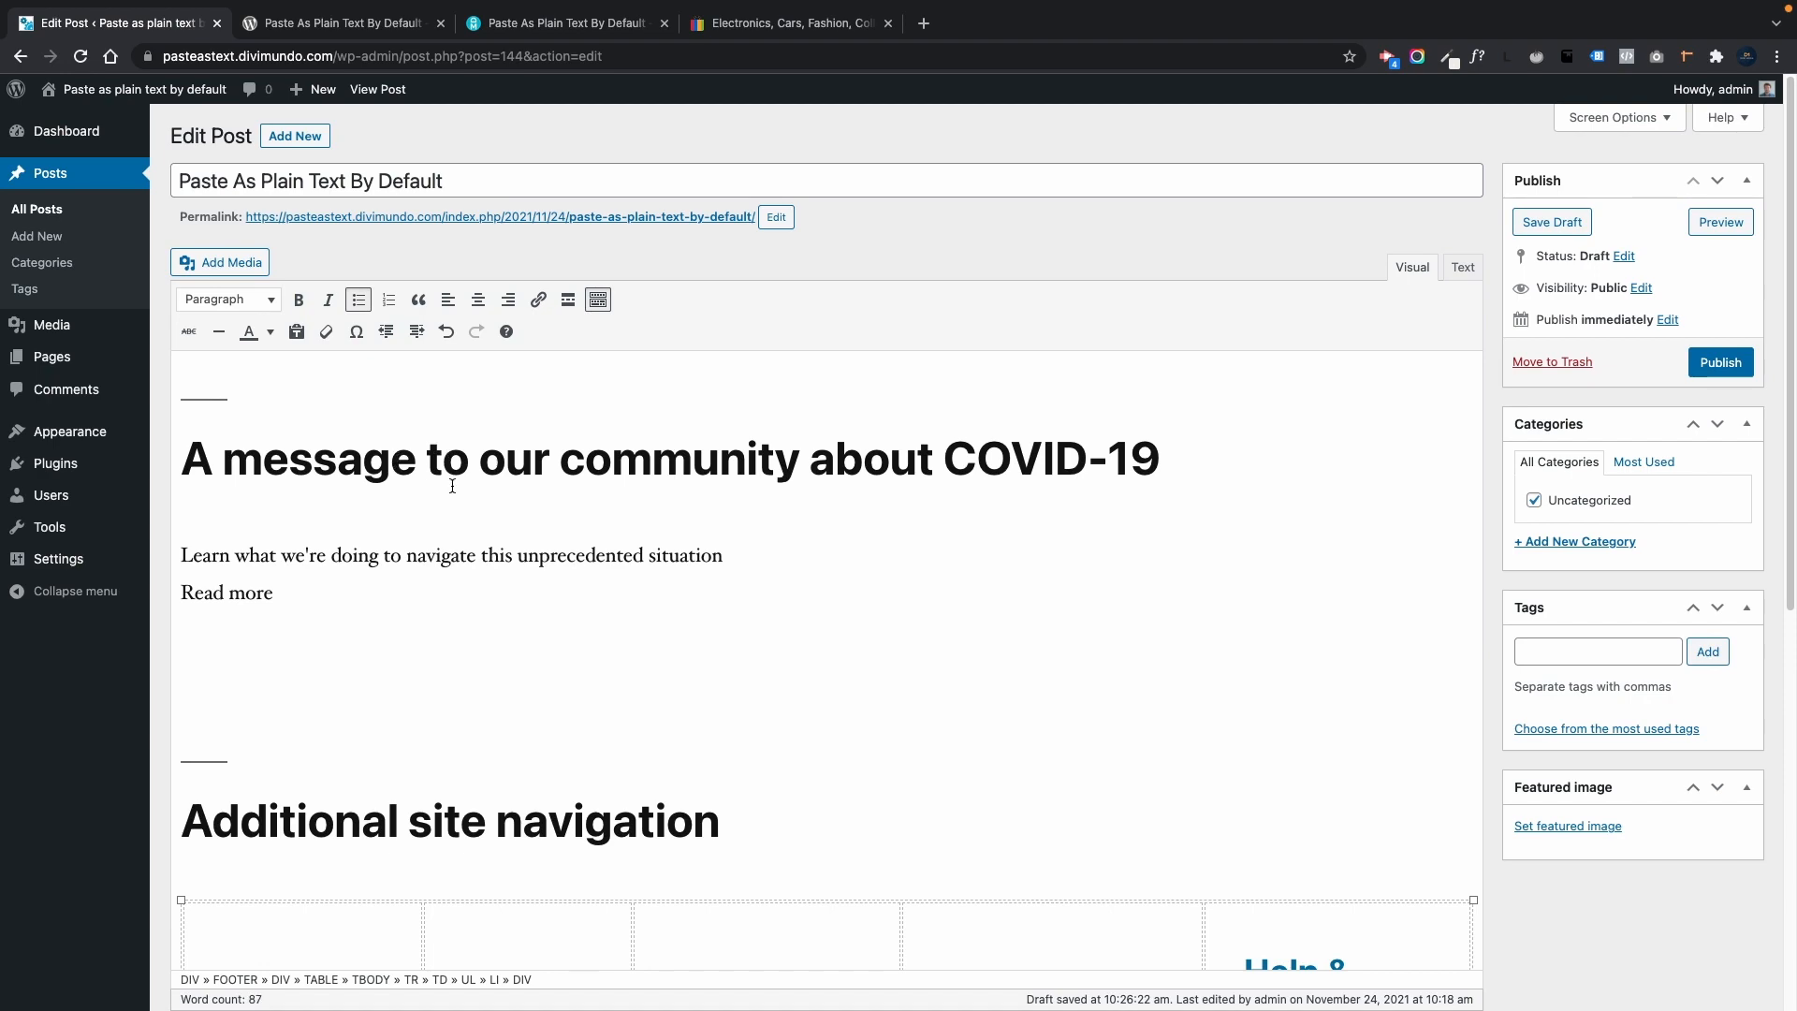
Step: Examine the formatting of the pasted eBay content in the visual editor and in its HTML code
scroll(453, 482, down, 5)
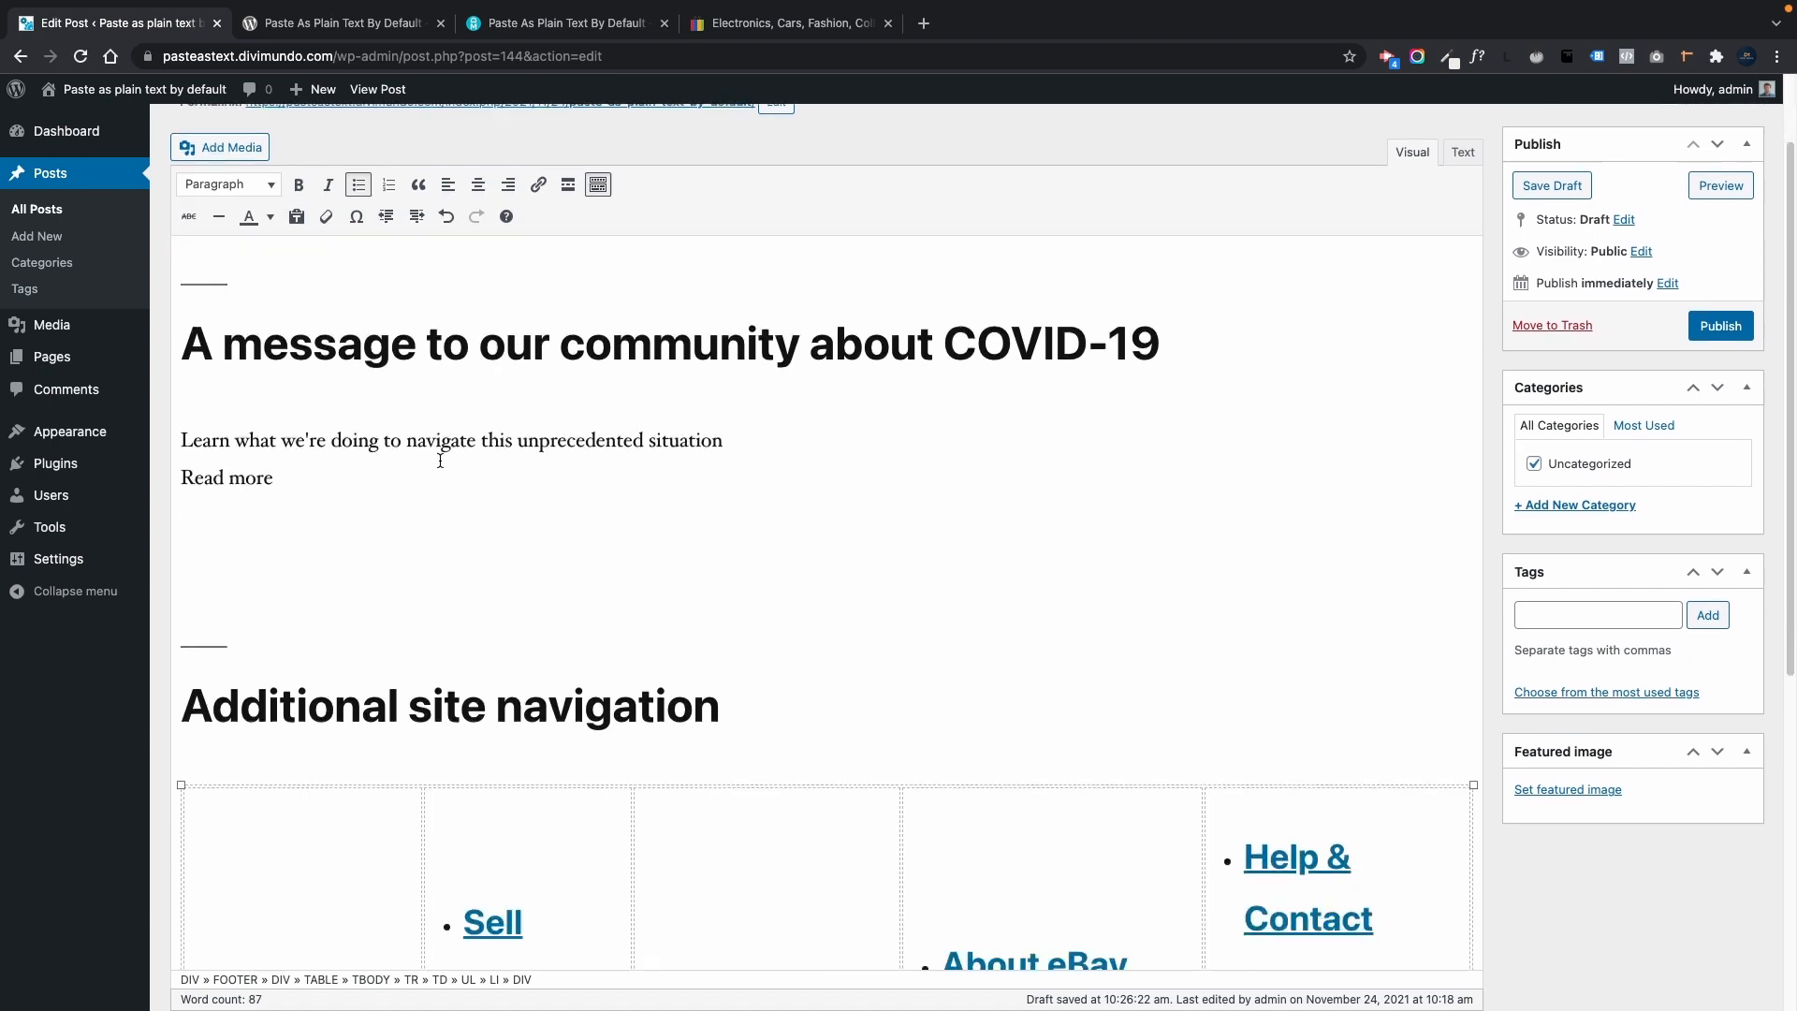
scroll(458, 477, down, 2)
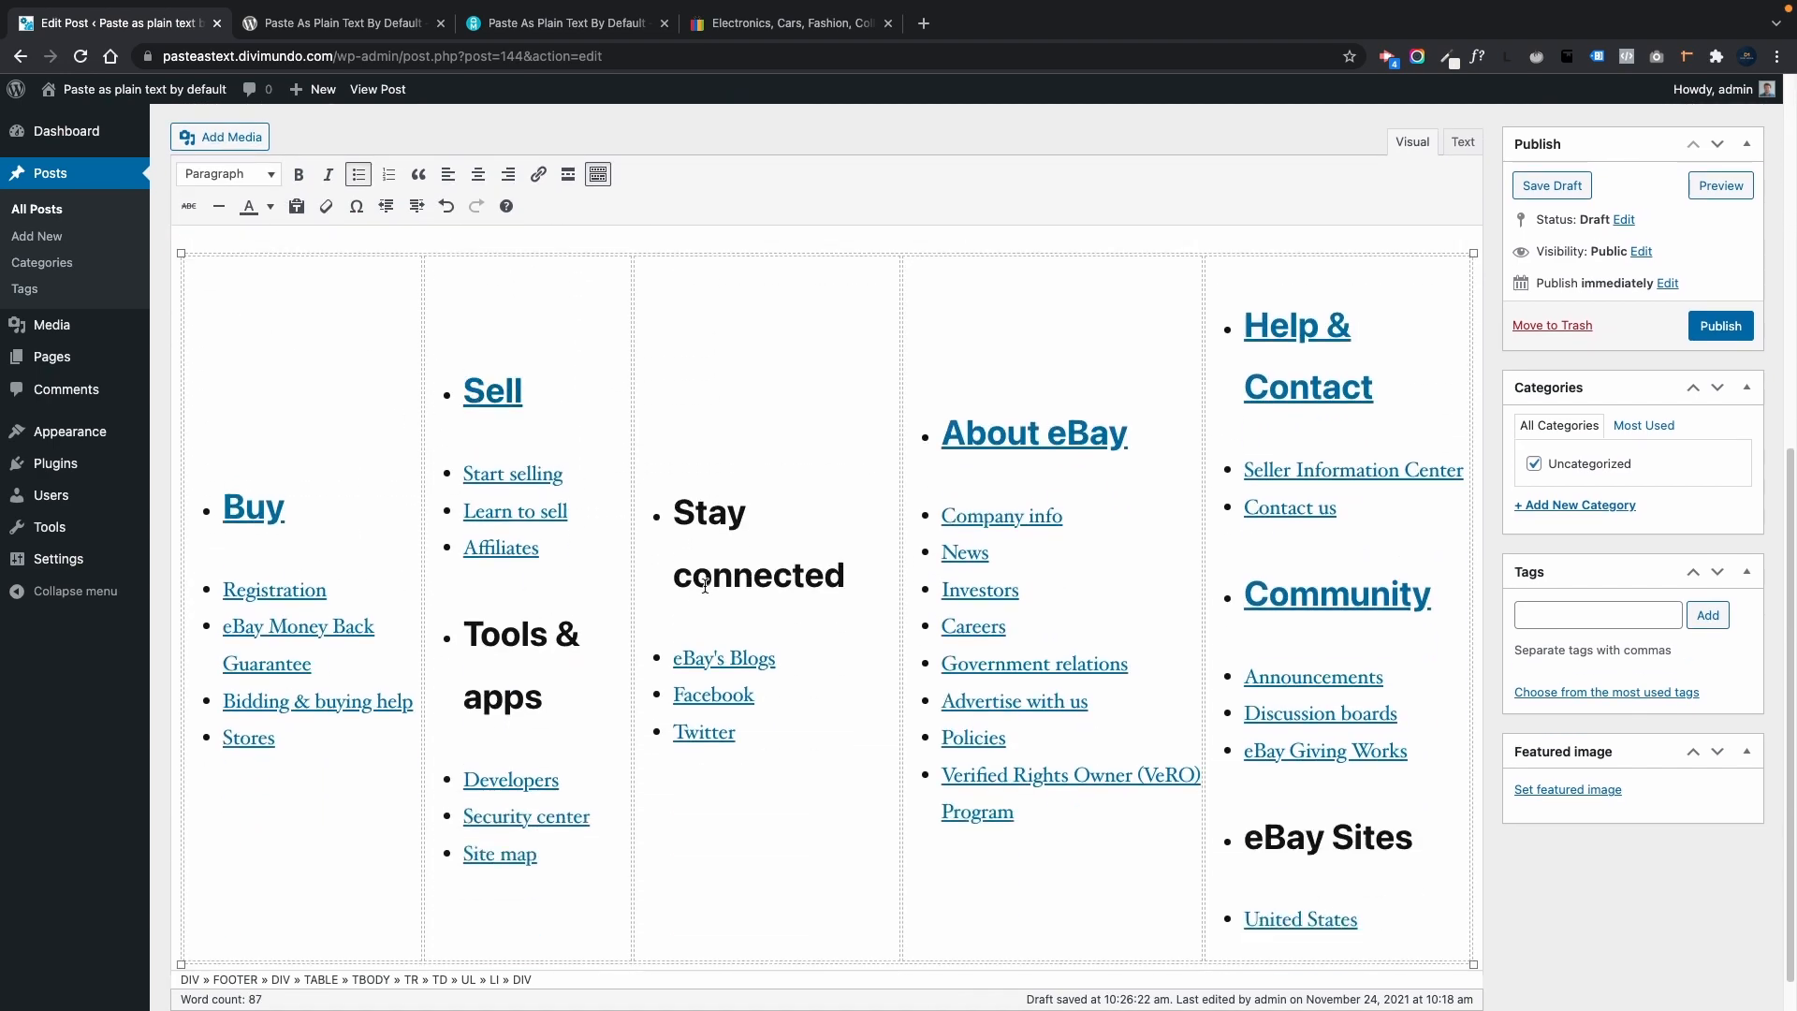
scroll(655, 421, down, 1)
scroll(894, 351, up, 10)
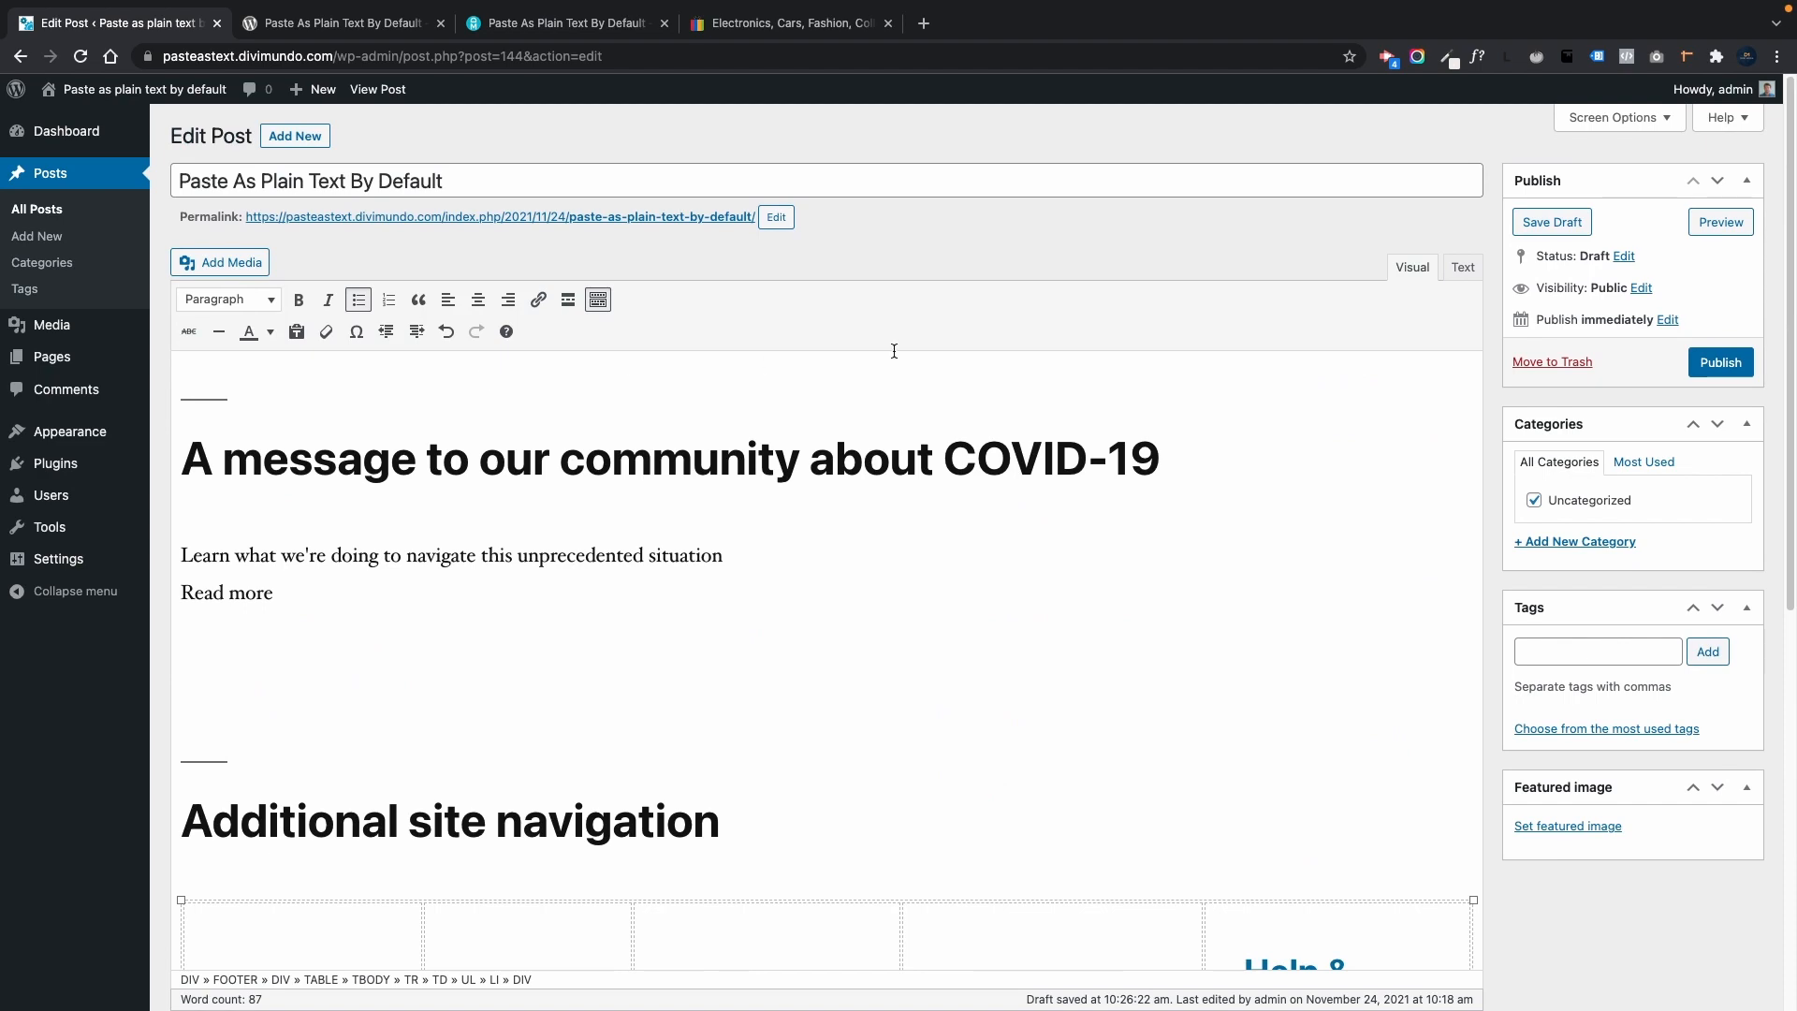
click(1463, 267)
scroll(623, 459, up, 15)
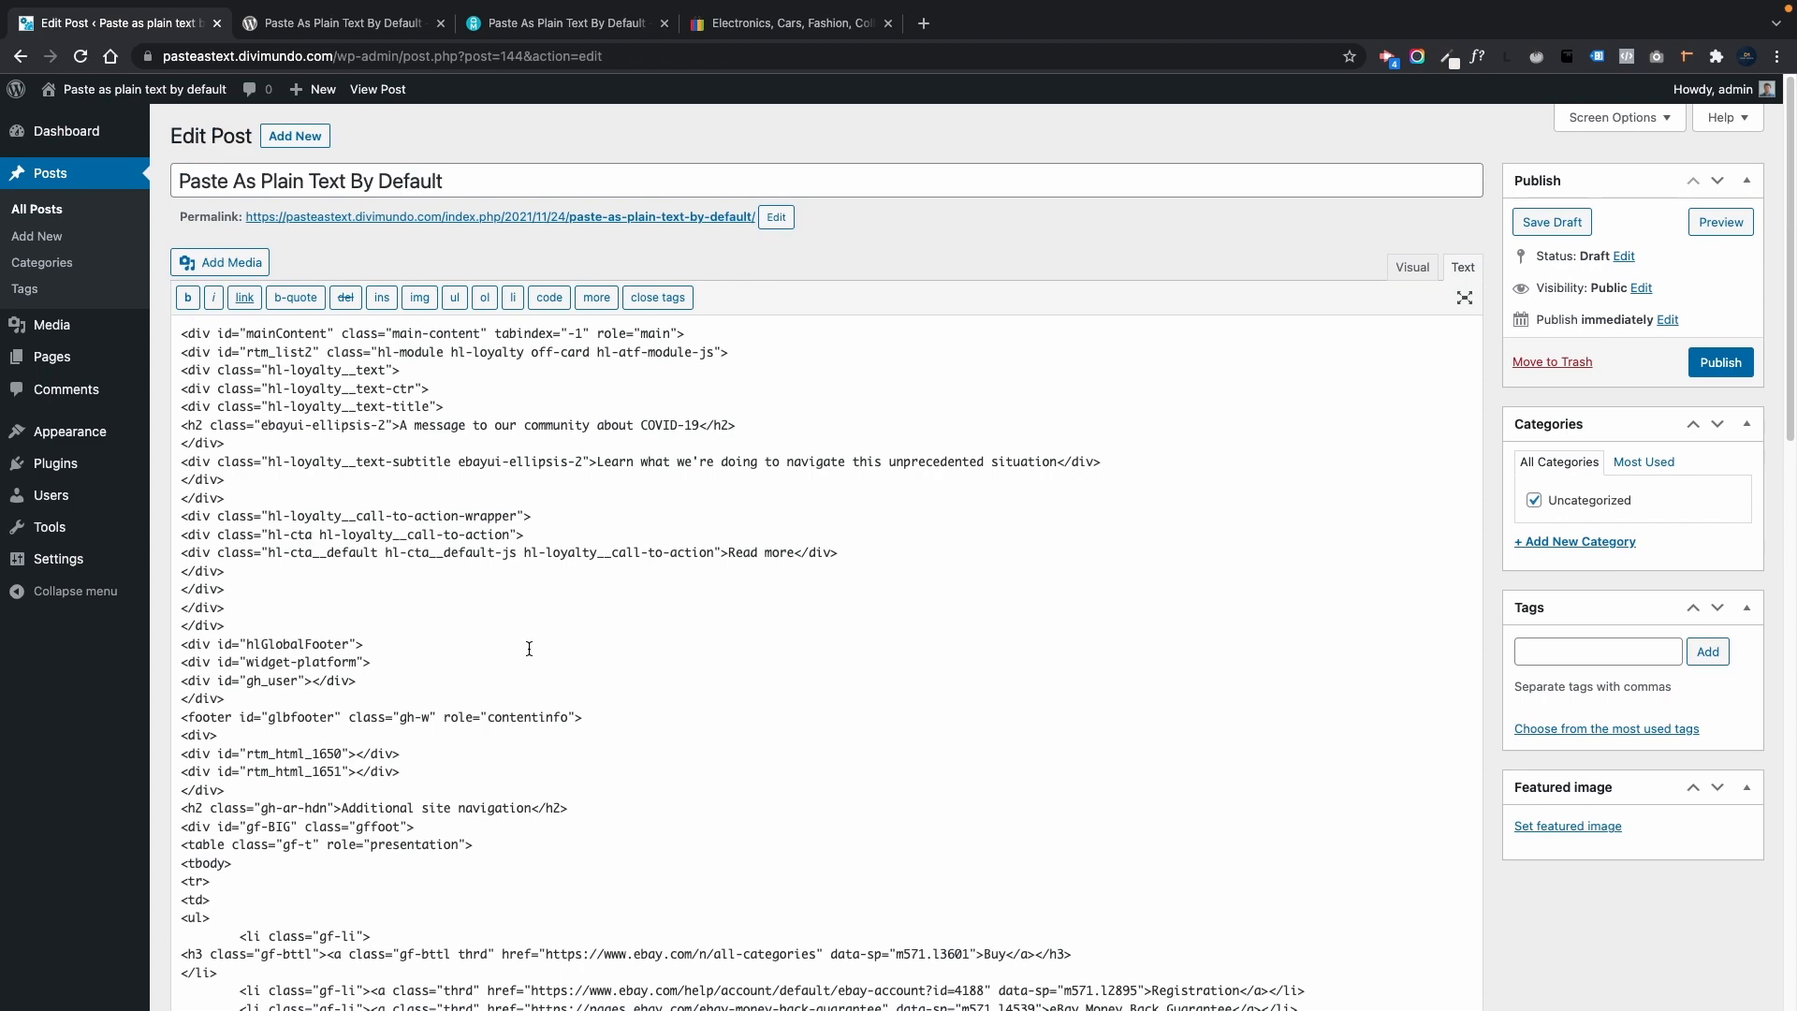
Step: Delete all the pasted content from the post body in the visual editor and publish the post
click(1412, 267)
click(1216, 455)
key(super+a)
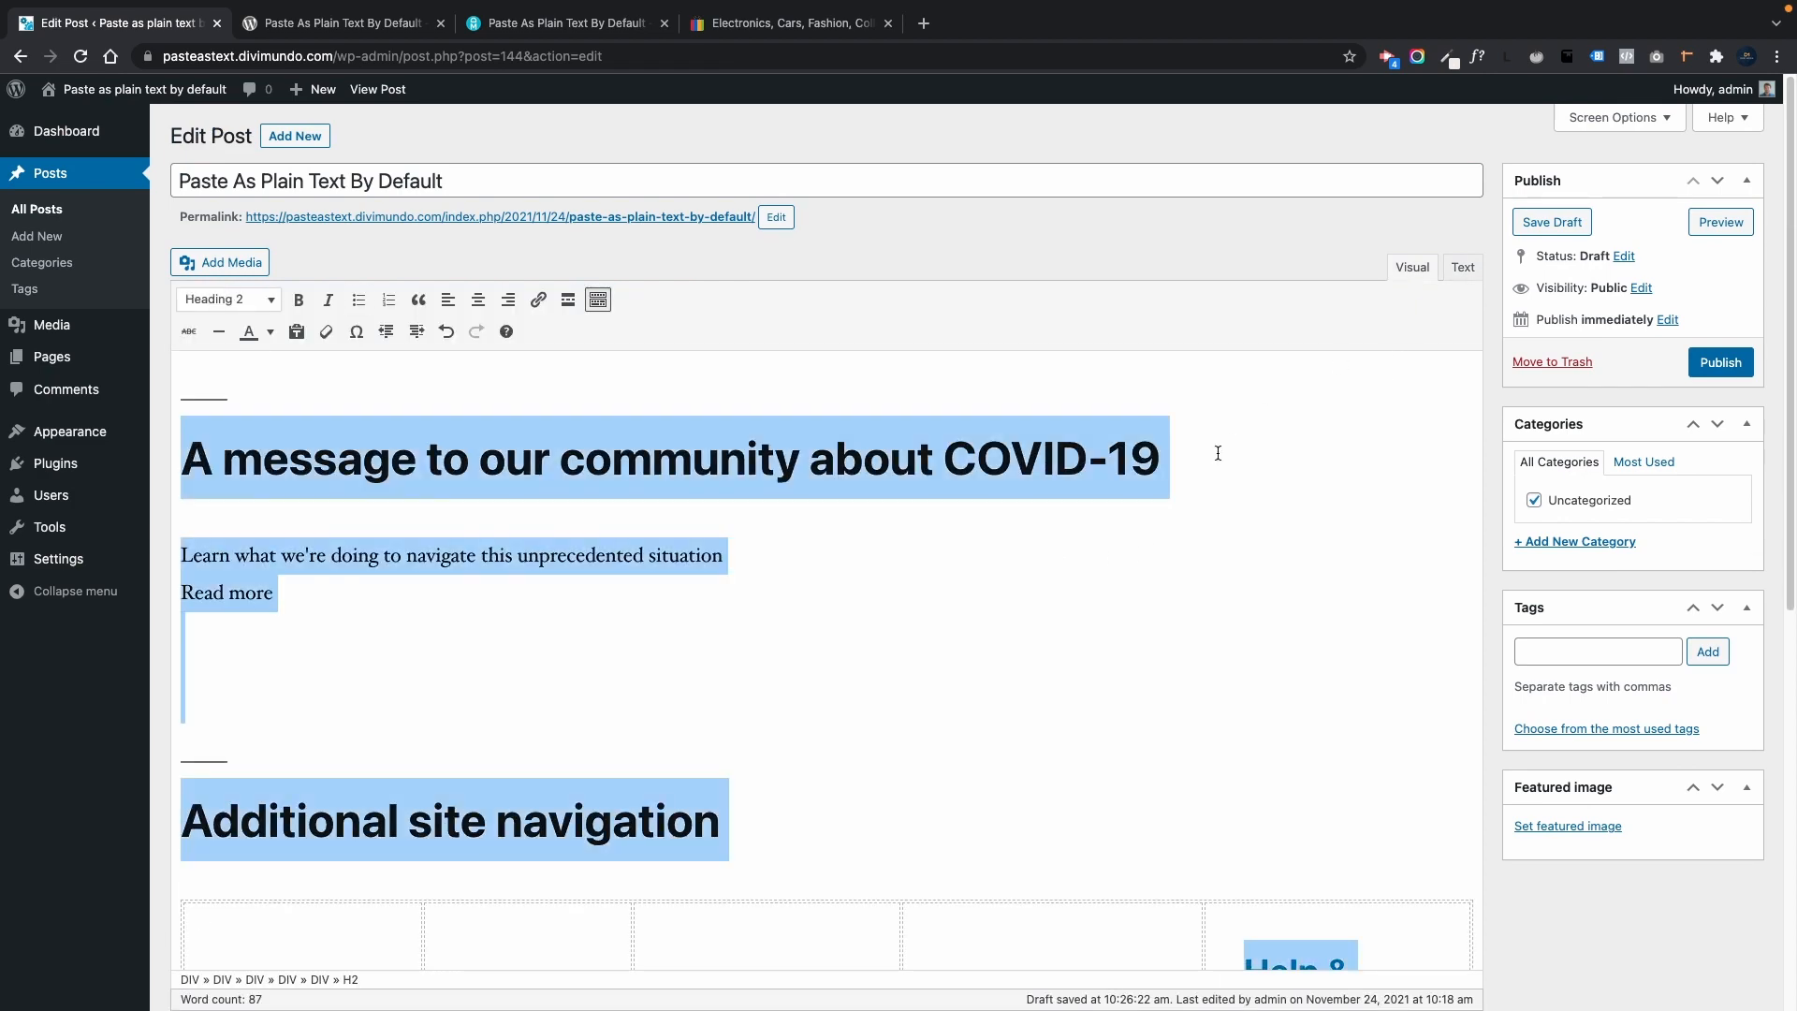
key(BackSpace)
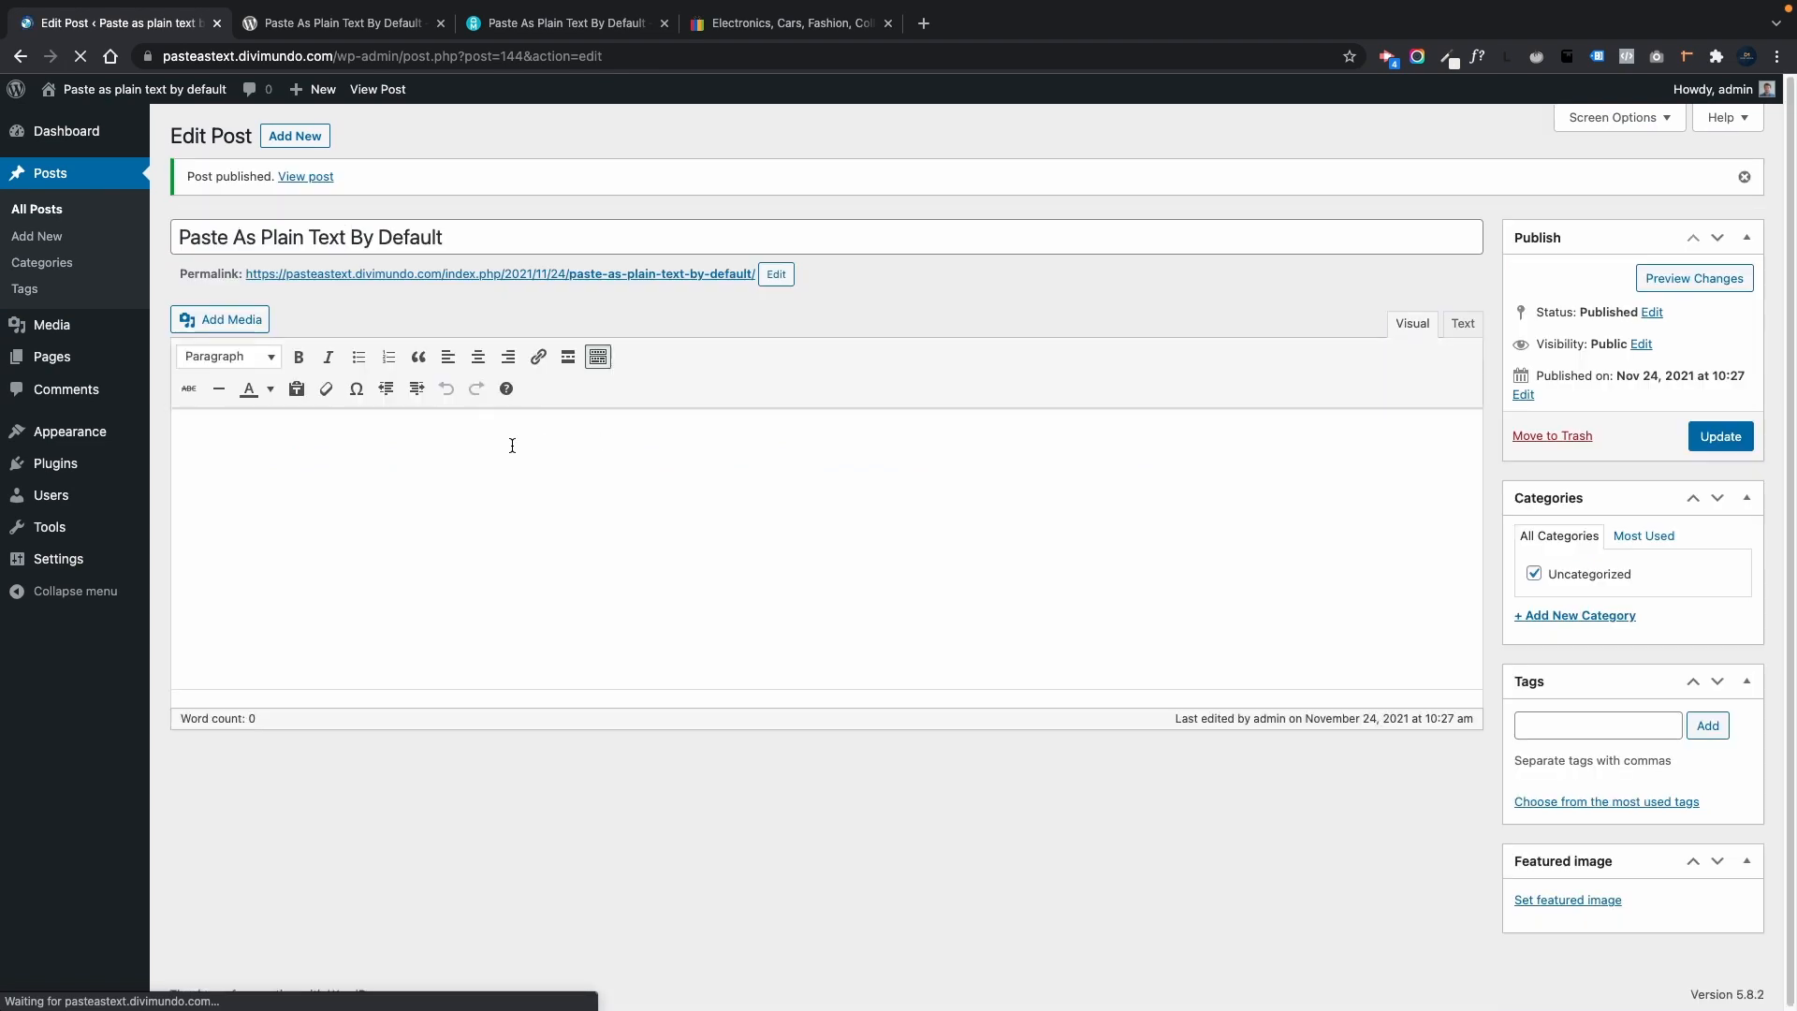
Step: Search for new plugins matching "paste as plain text" and check when the Paste as Plain Text plugin was last updated
click(49, 471)
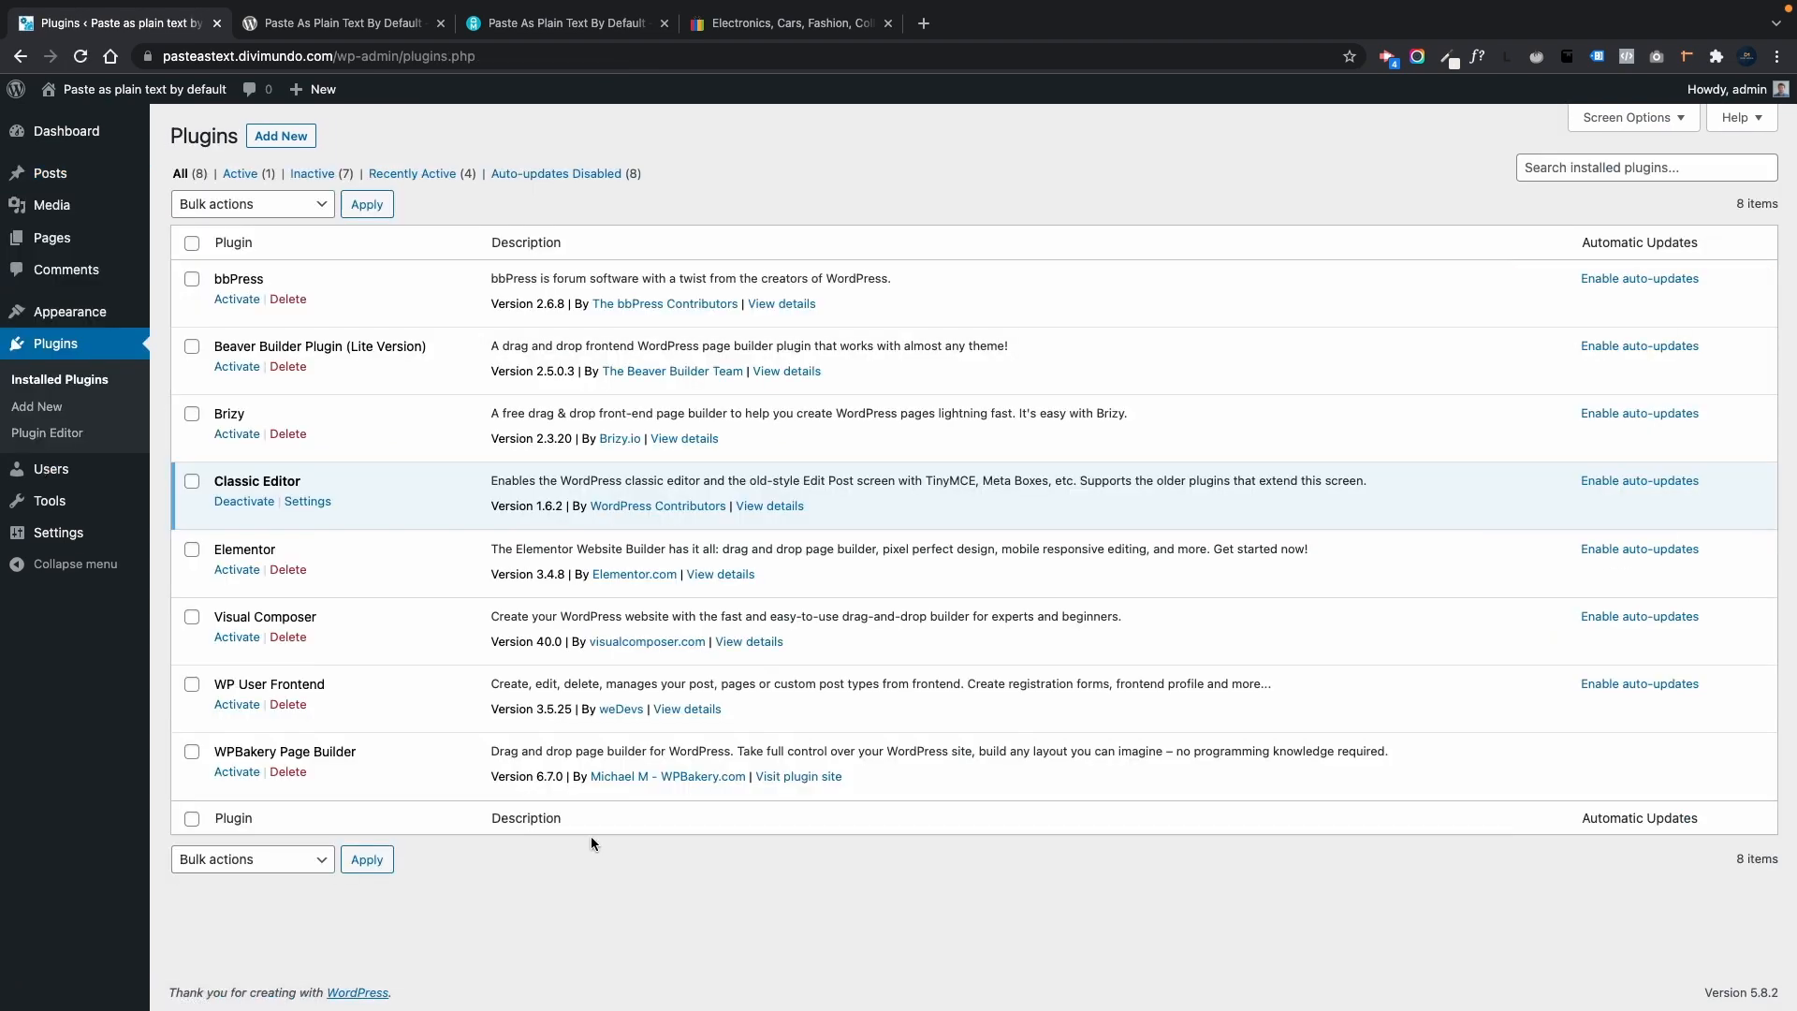
click(281, 135)
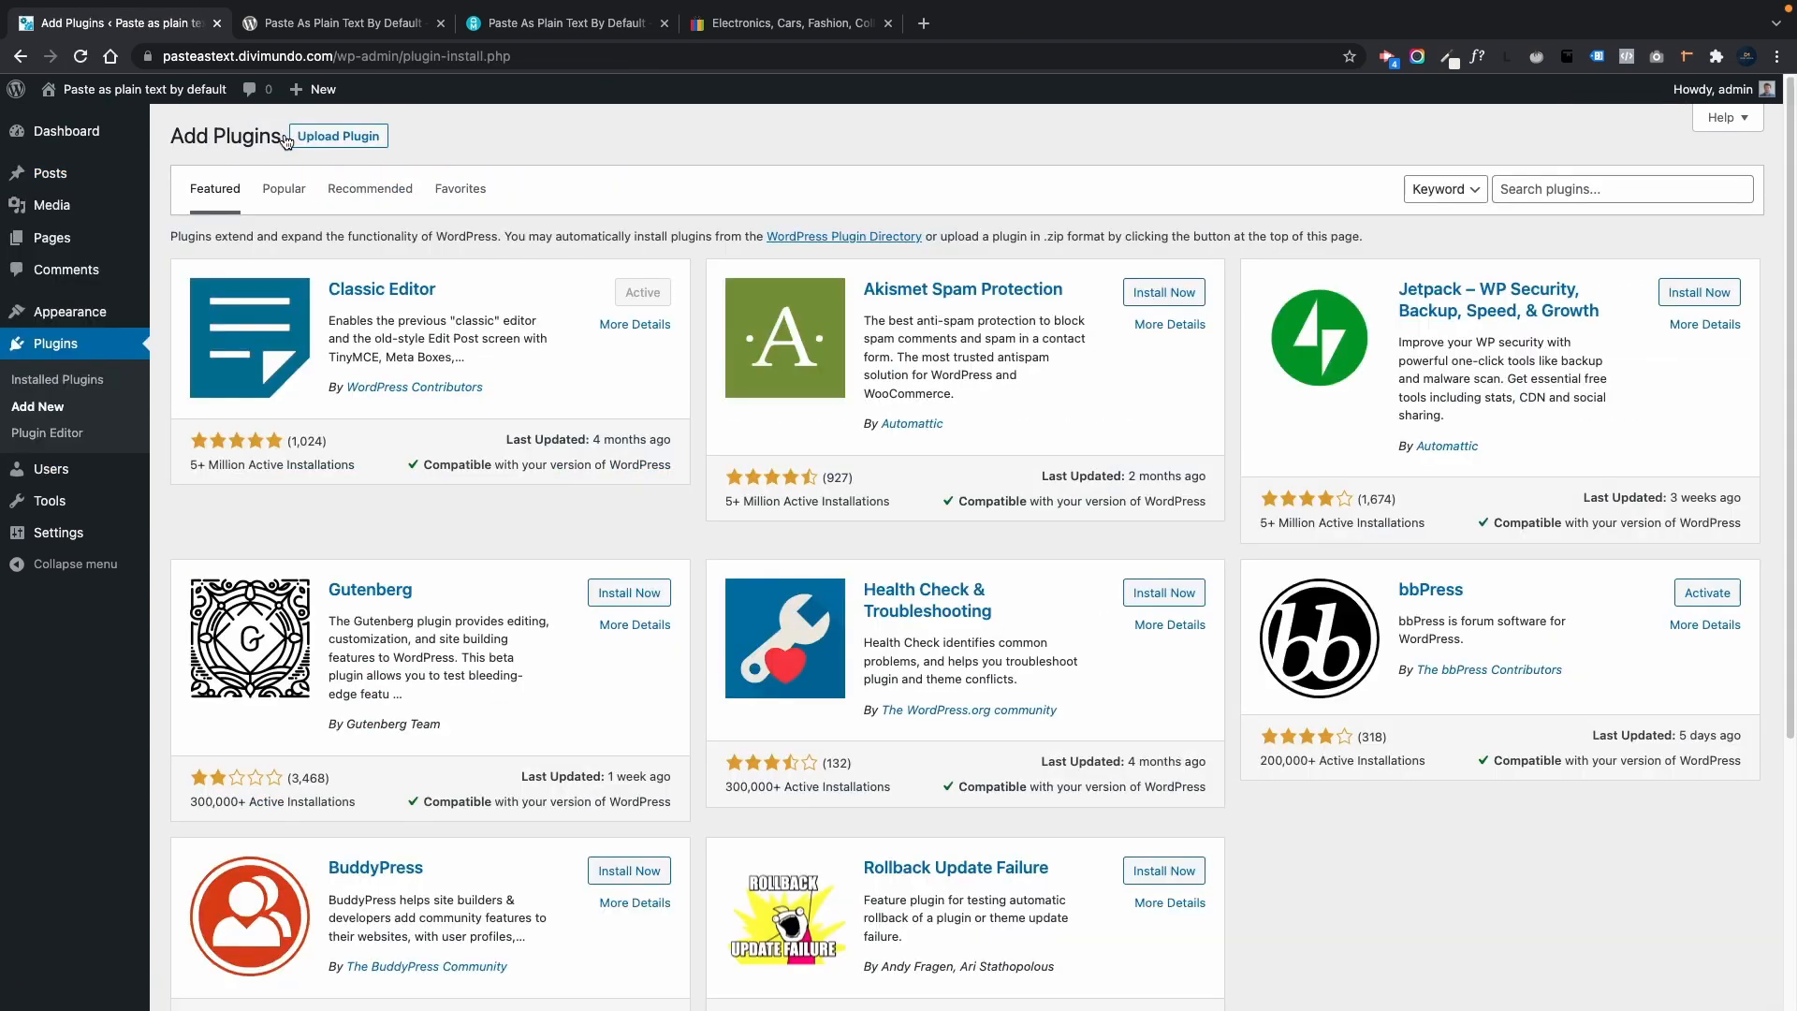
click(1561, 187)
text(pas)
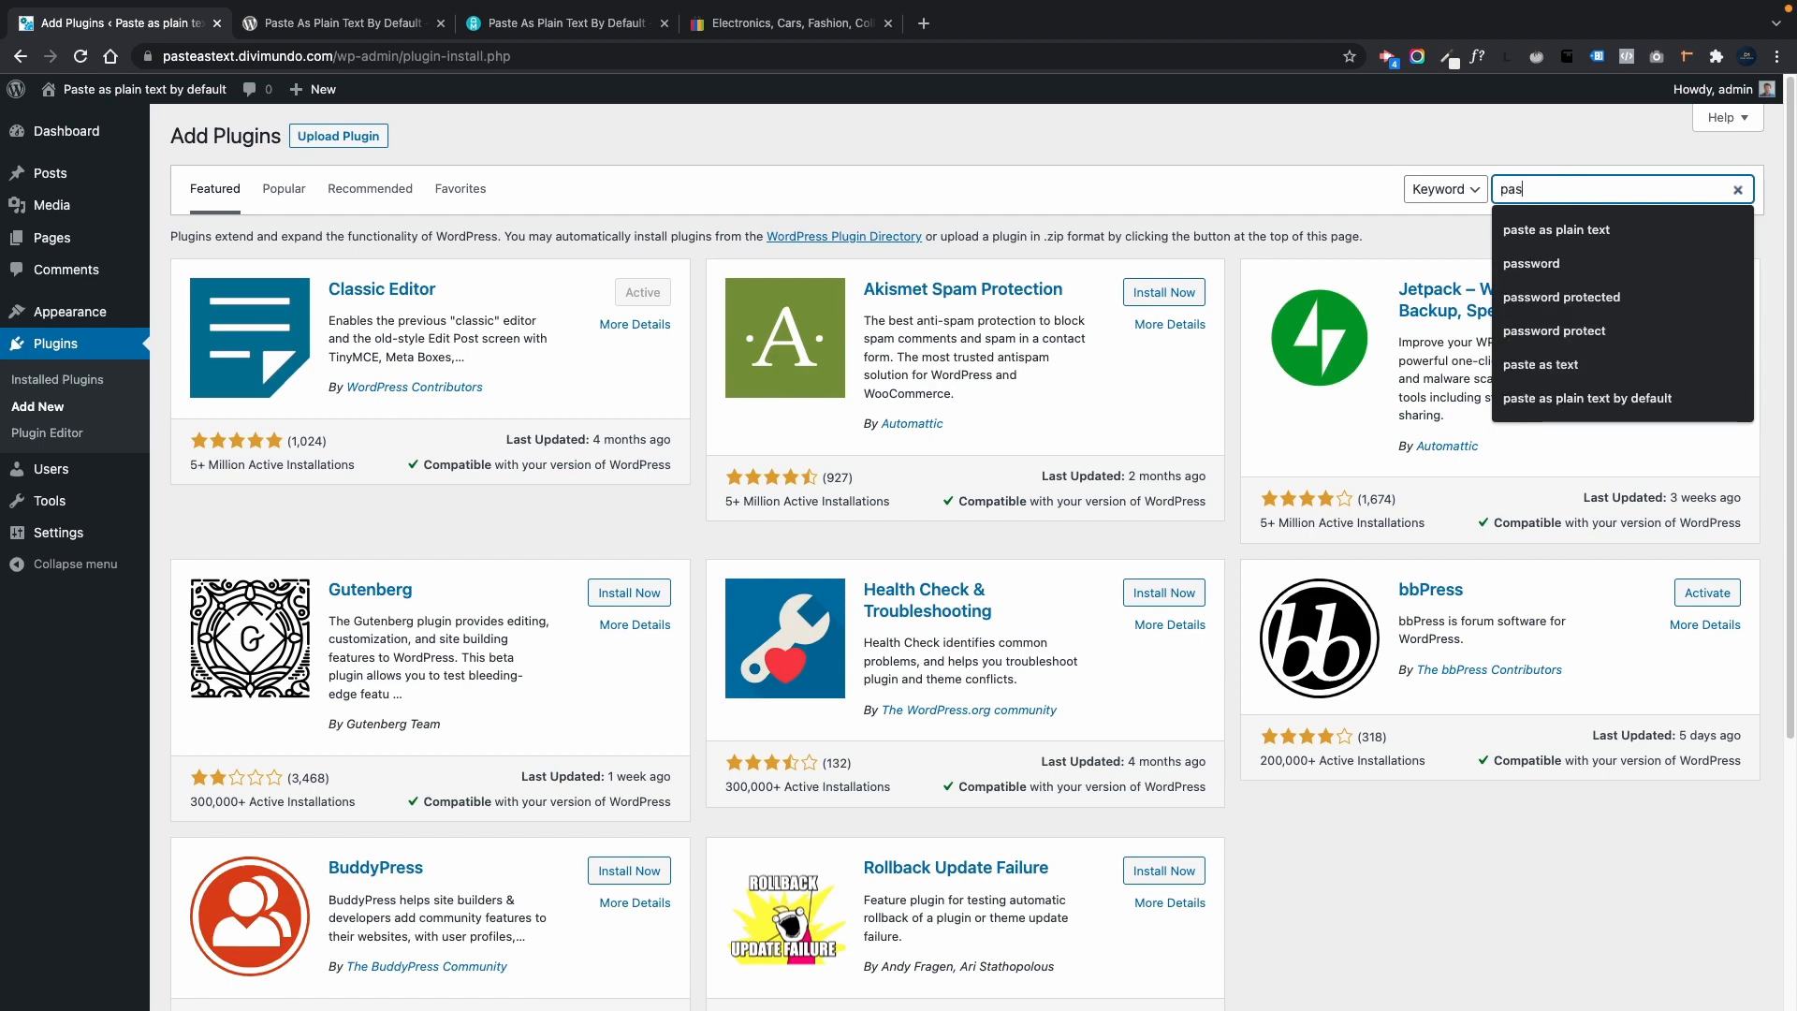
text(te as ola)
key(BackSpace)
key(BackSpace)
key(BackSpace)
text(plain text)
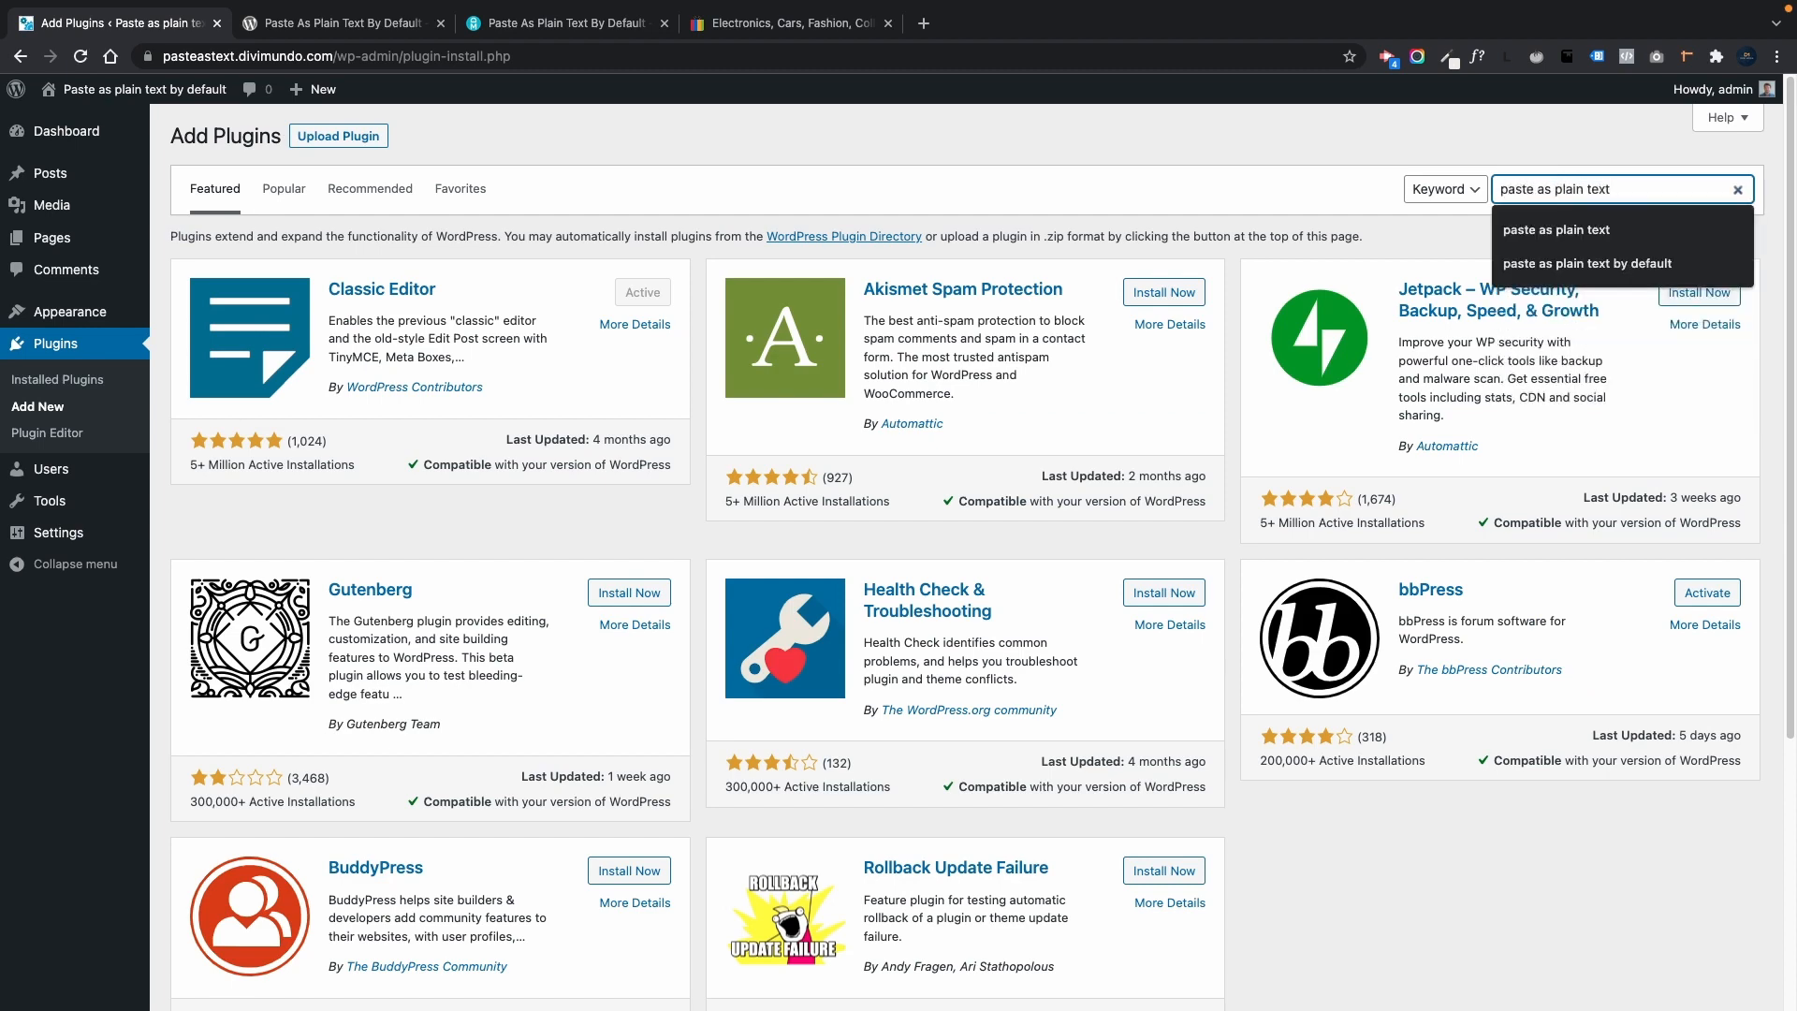
key(Return)
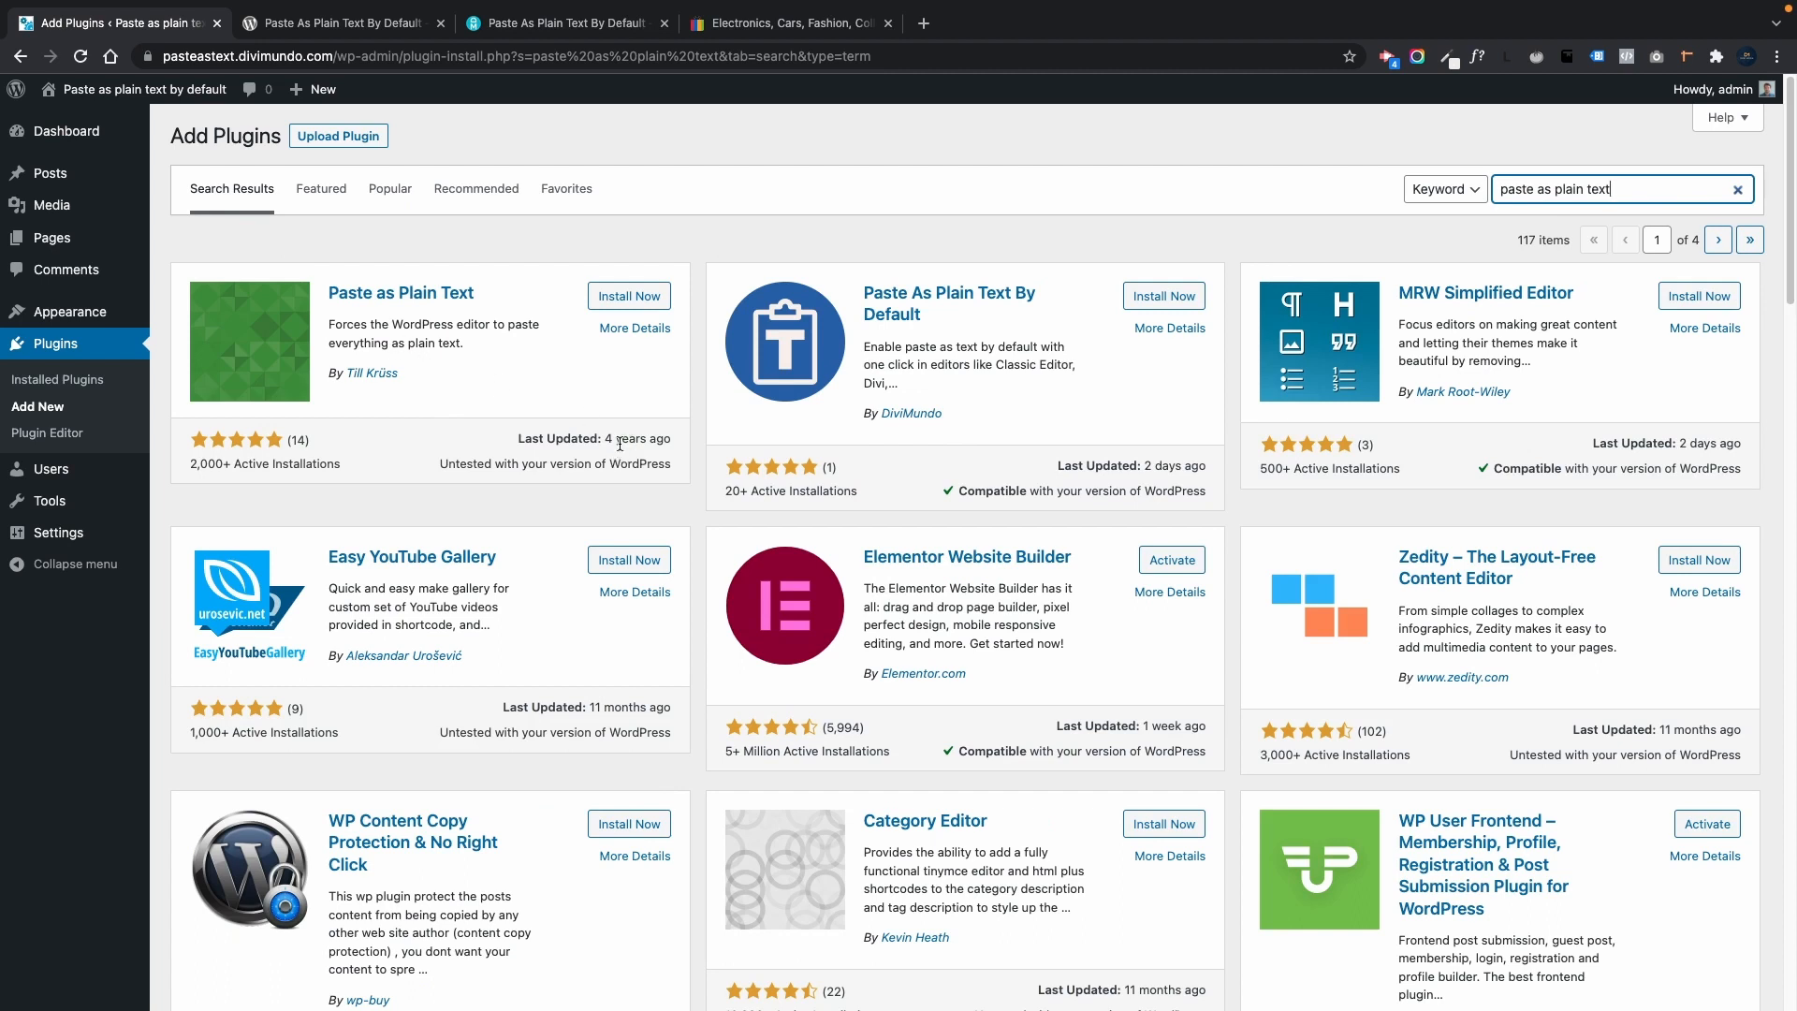
drag(602, 438, 670, 441)
click(669, 443)
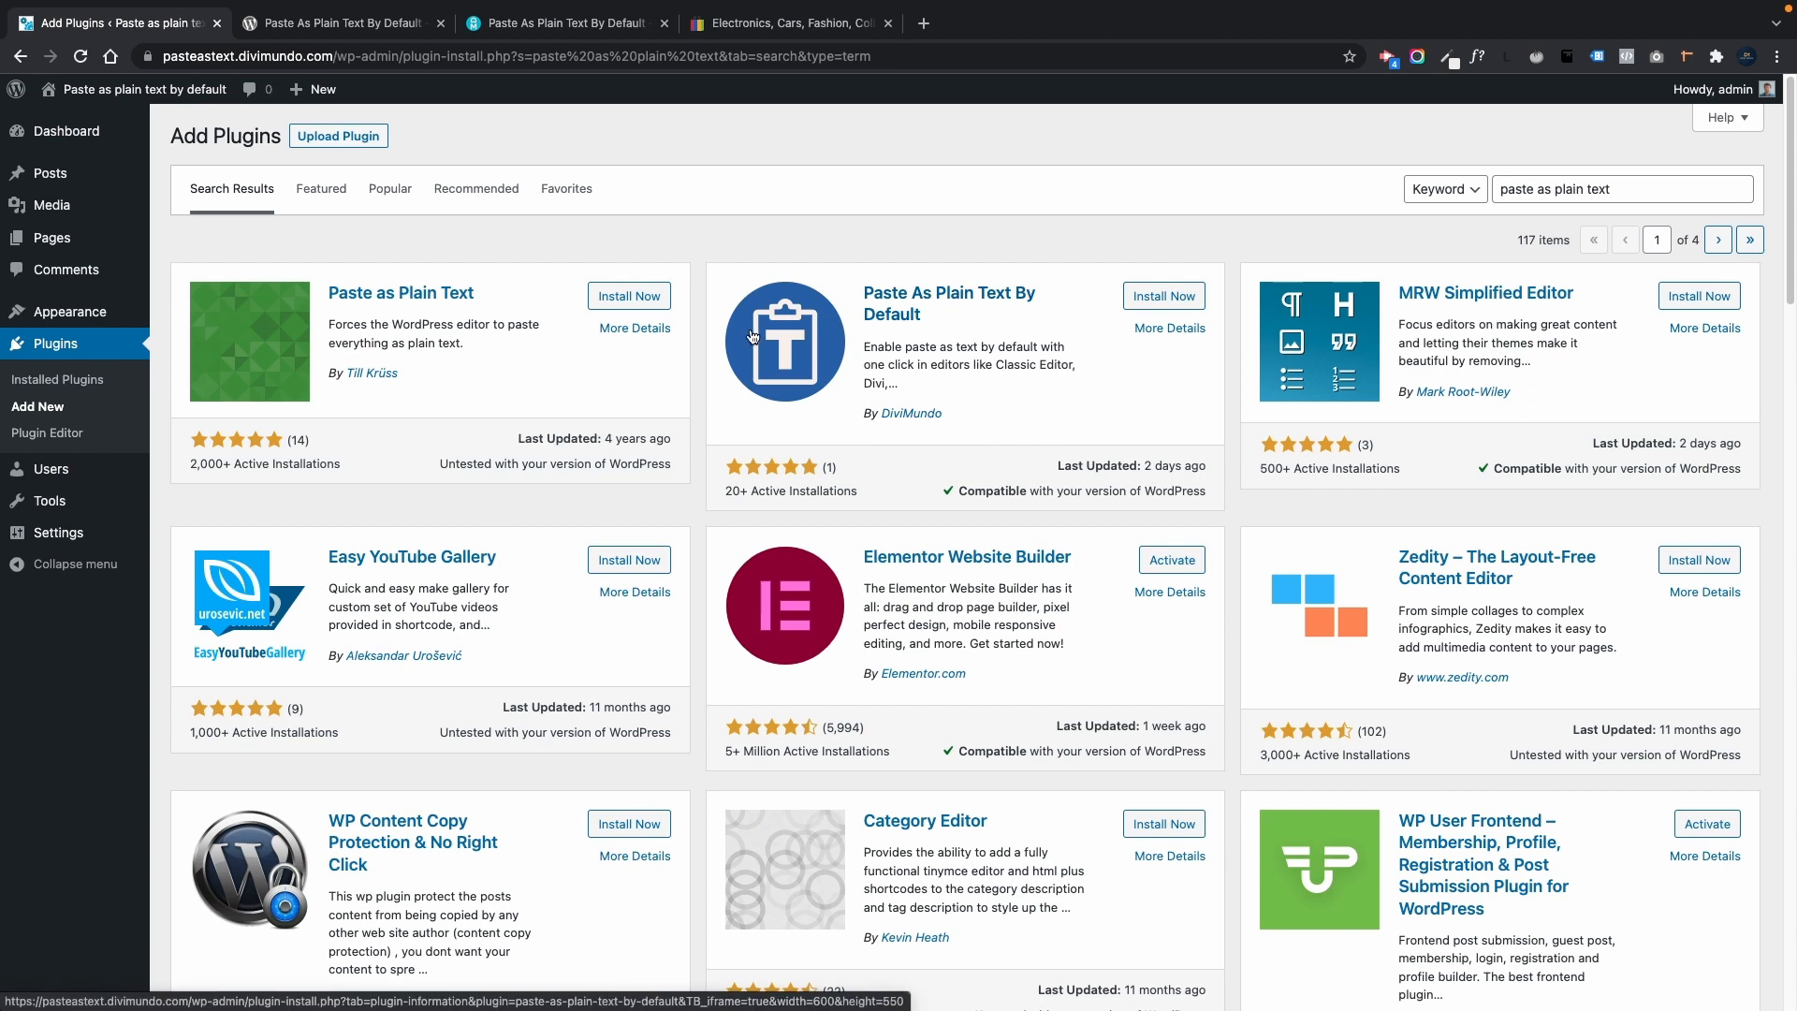
Step: Install and activate the Paste As Plain Text By Default plugin by DiviMundo
click(1184, 297)
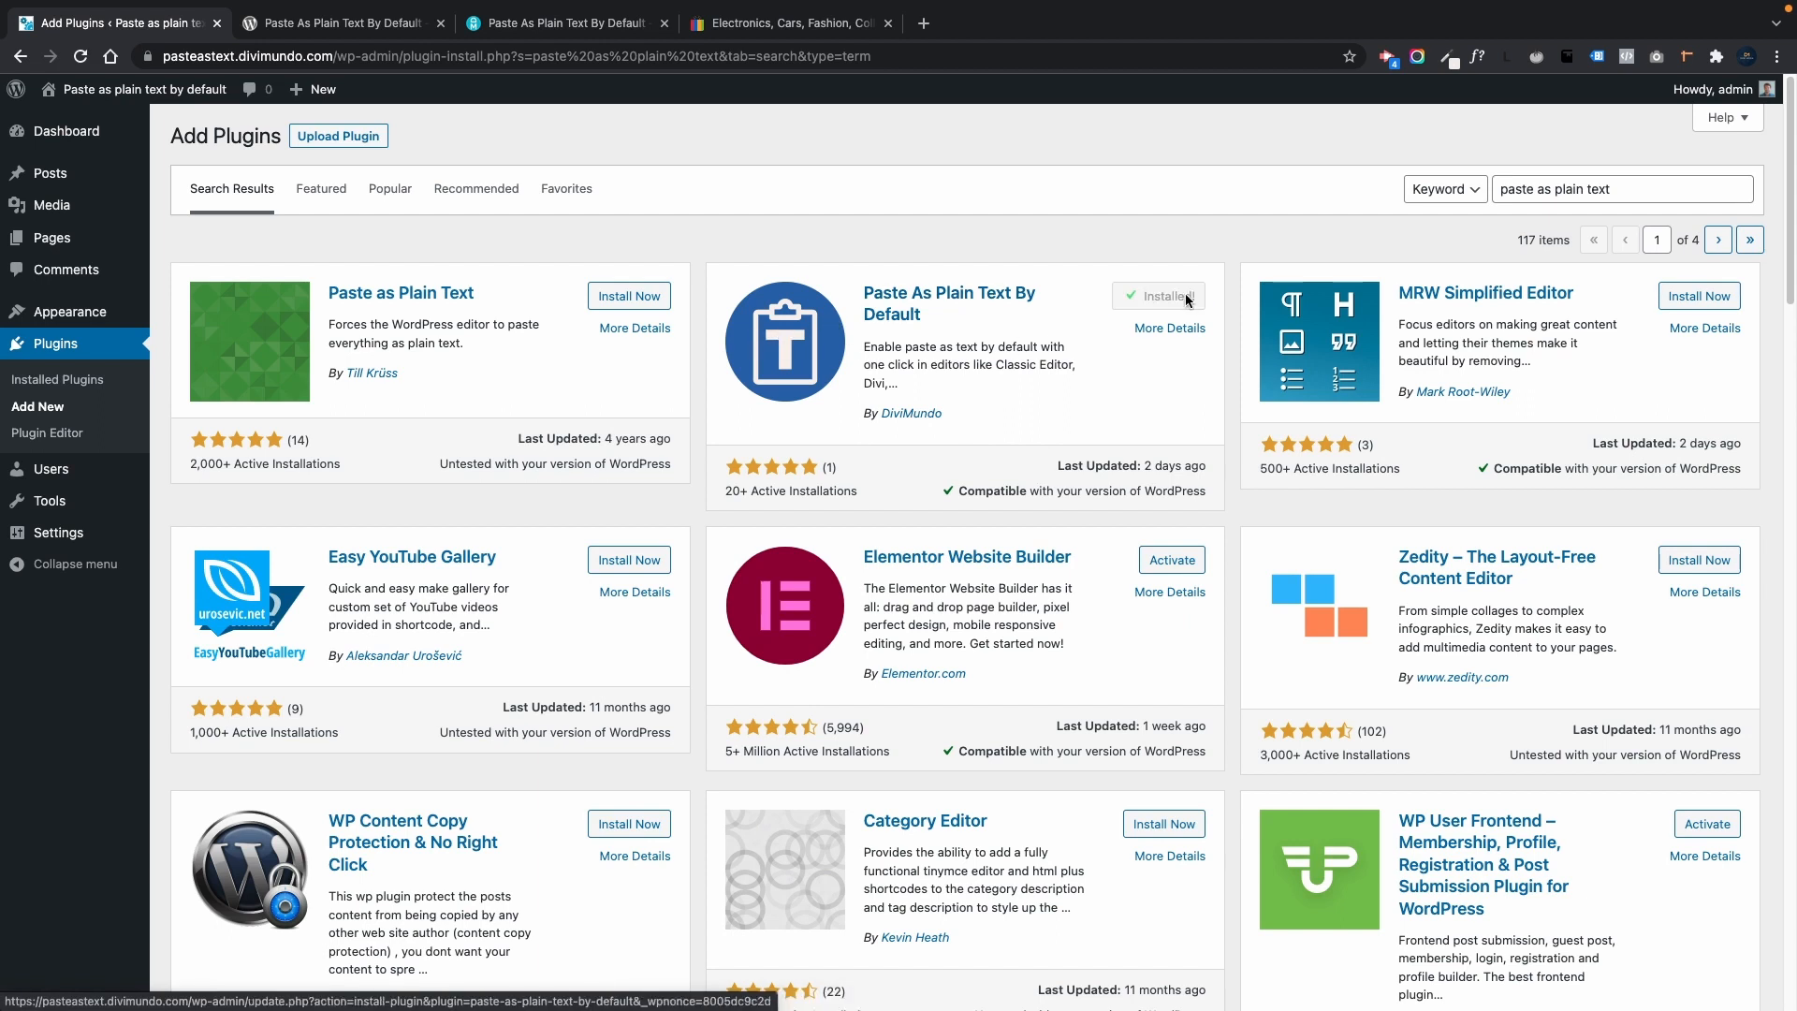
click(1185, 297)
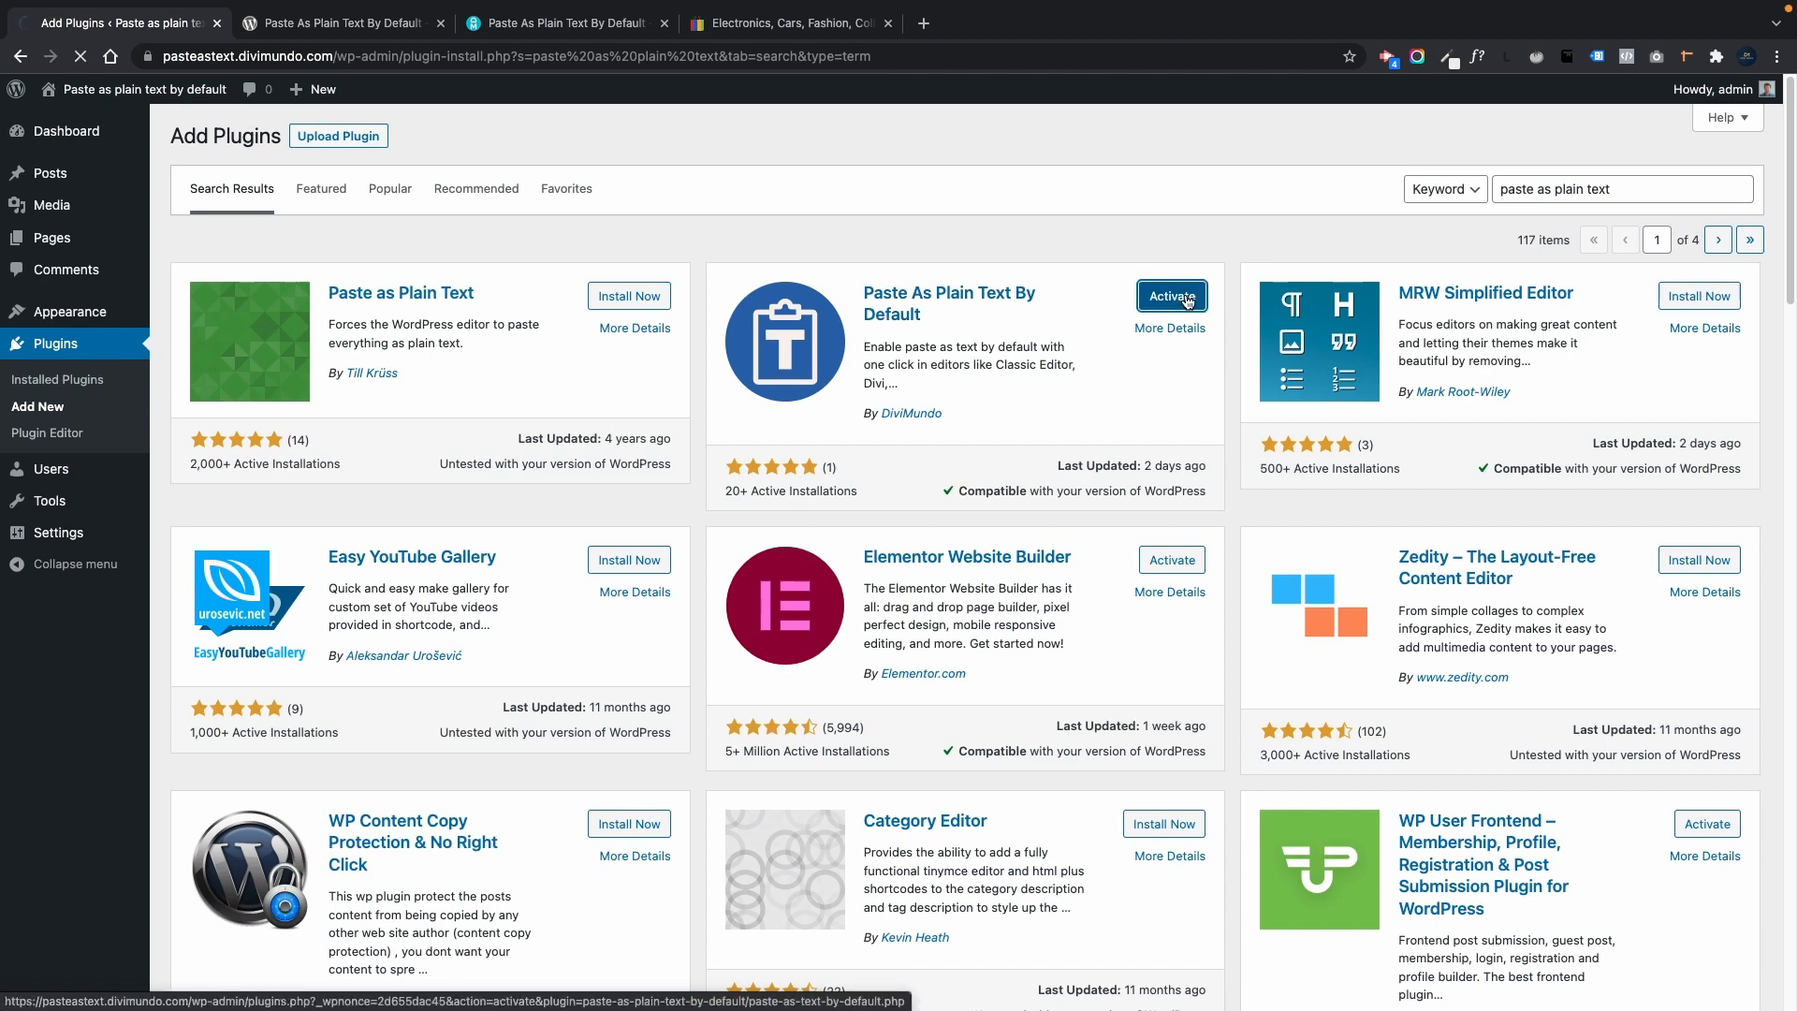
scroll(861, 741, down, 1)
scroll(862, 741, down, 1)
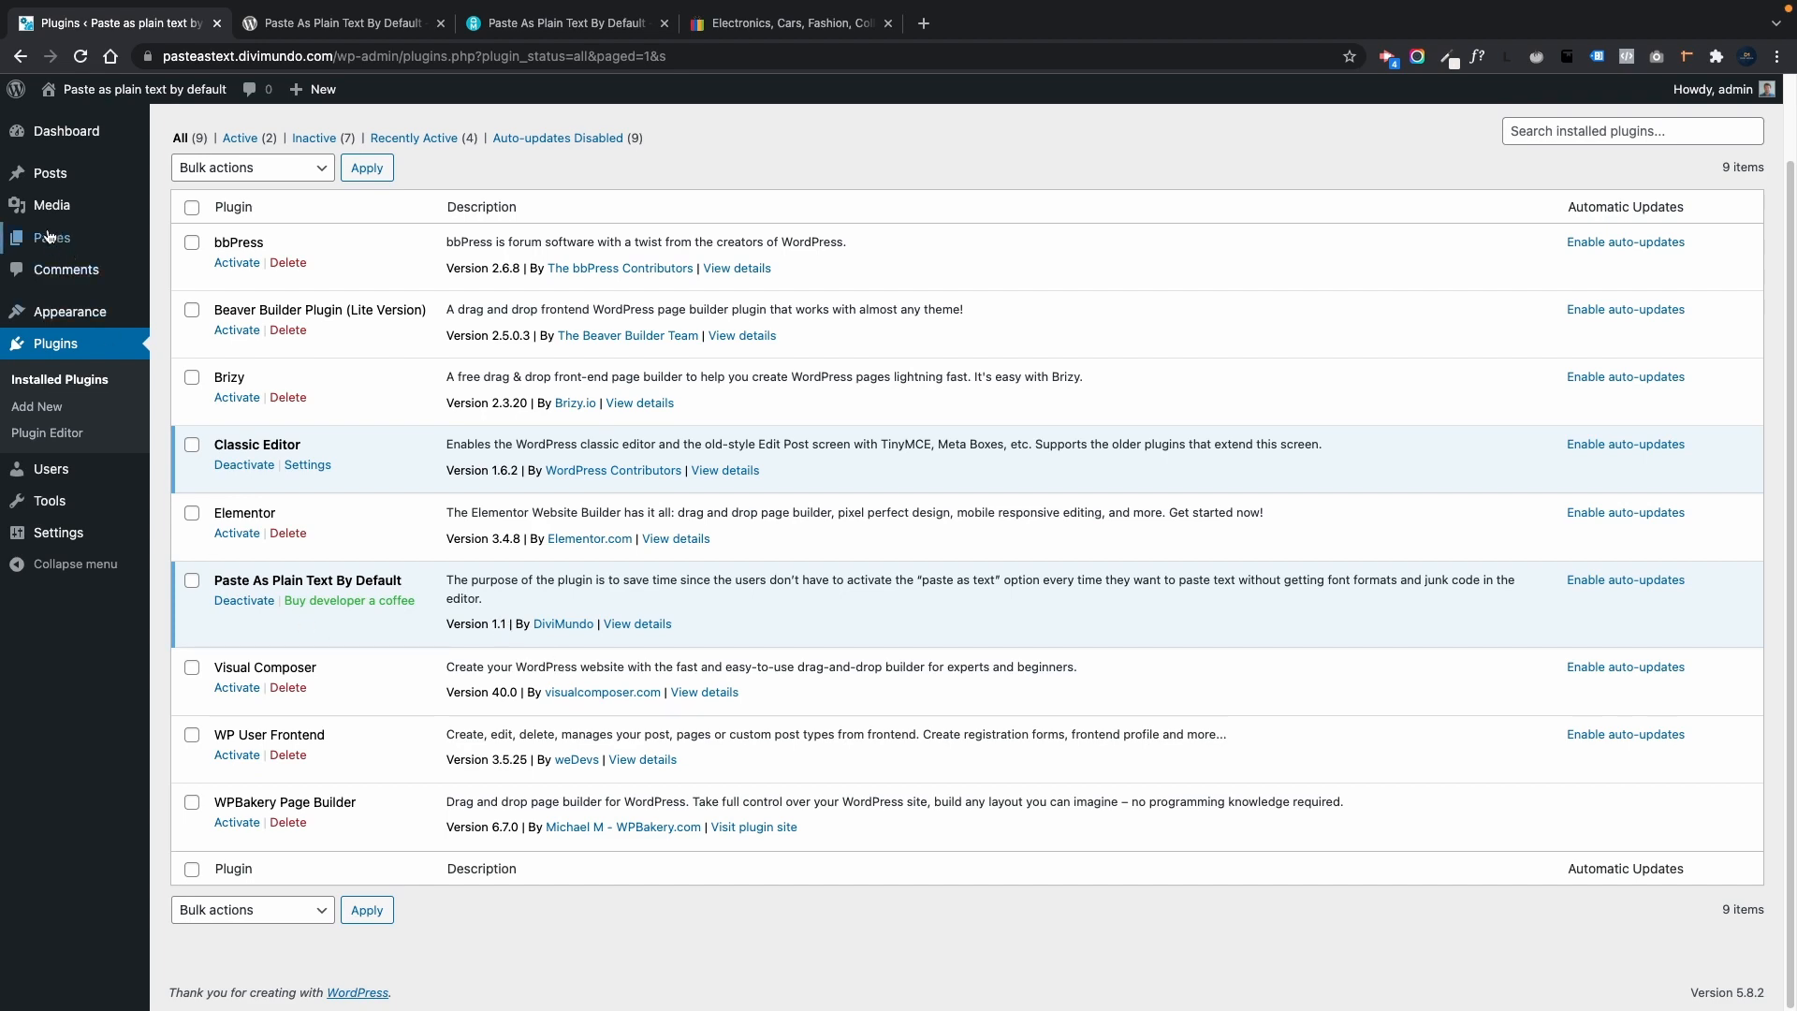
Step: Reopen the "Paste As Plain Text By Default" post, check its Paste as text option, and paste the copied eBay content into the empty body
click(47, 182)
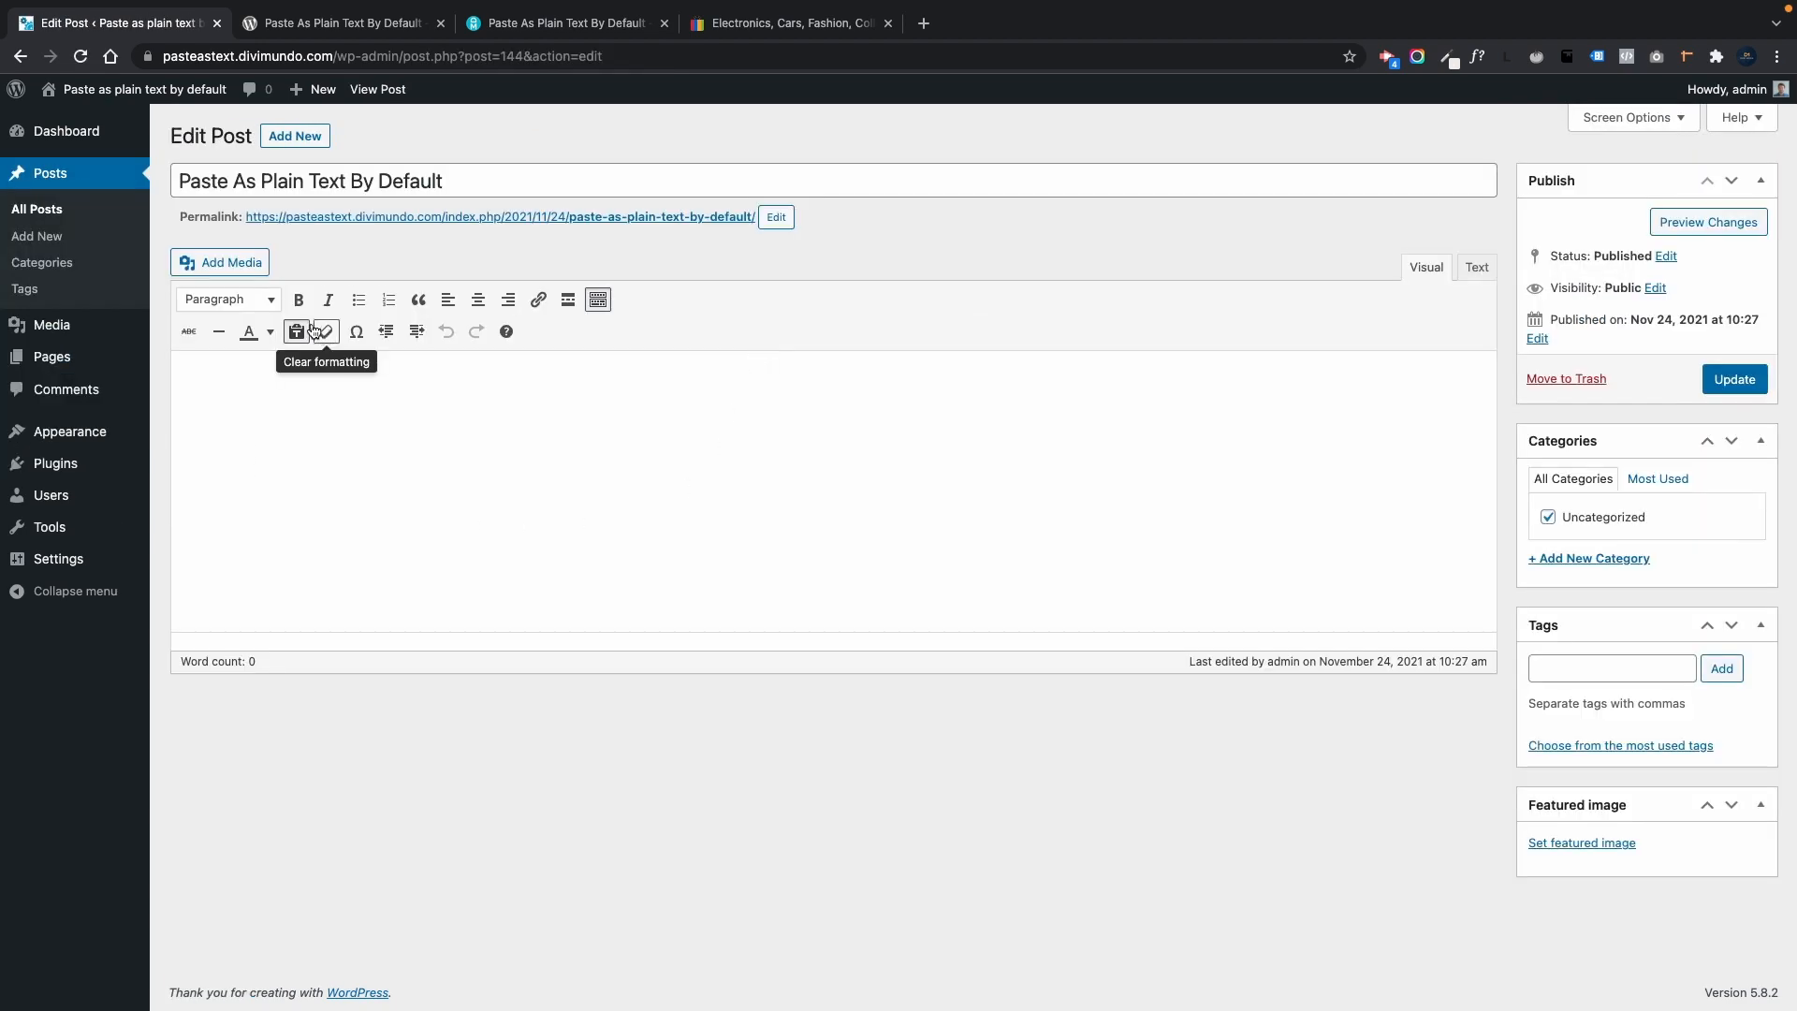
click(302, 332)
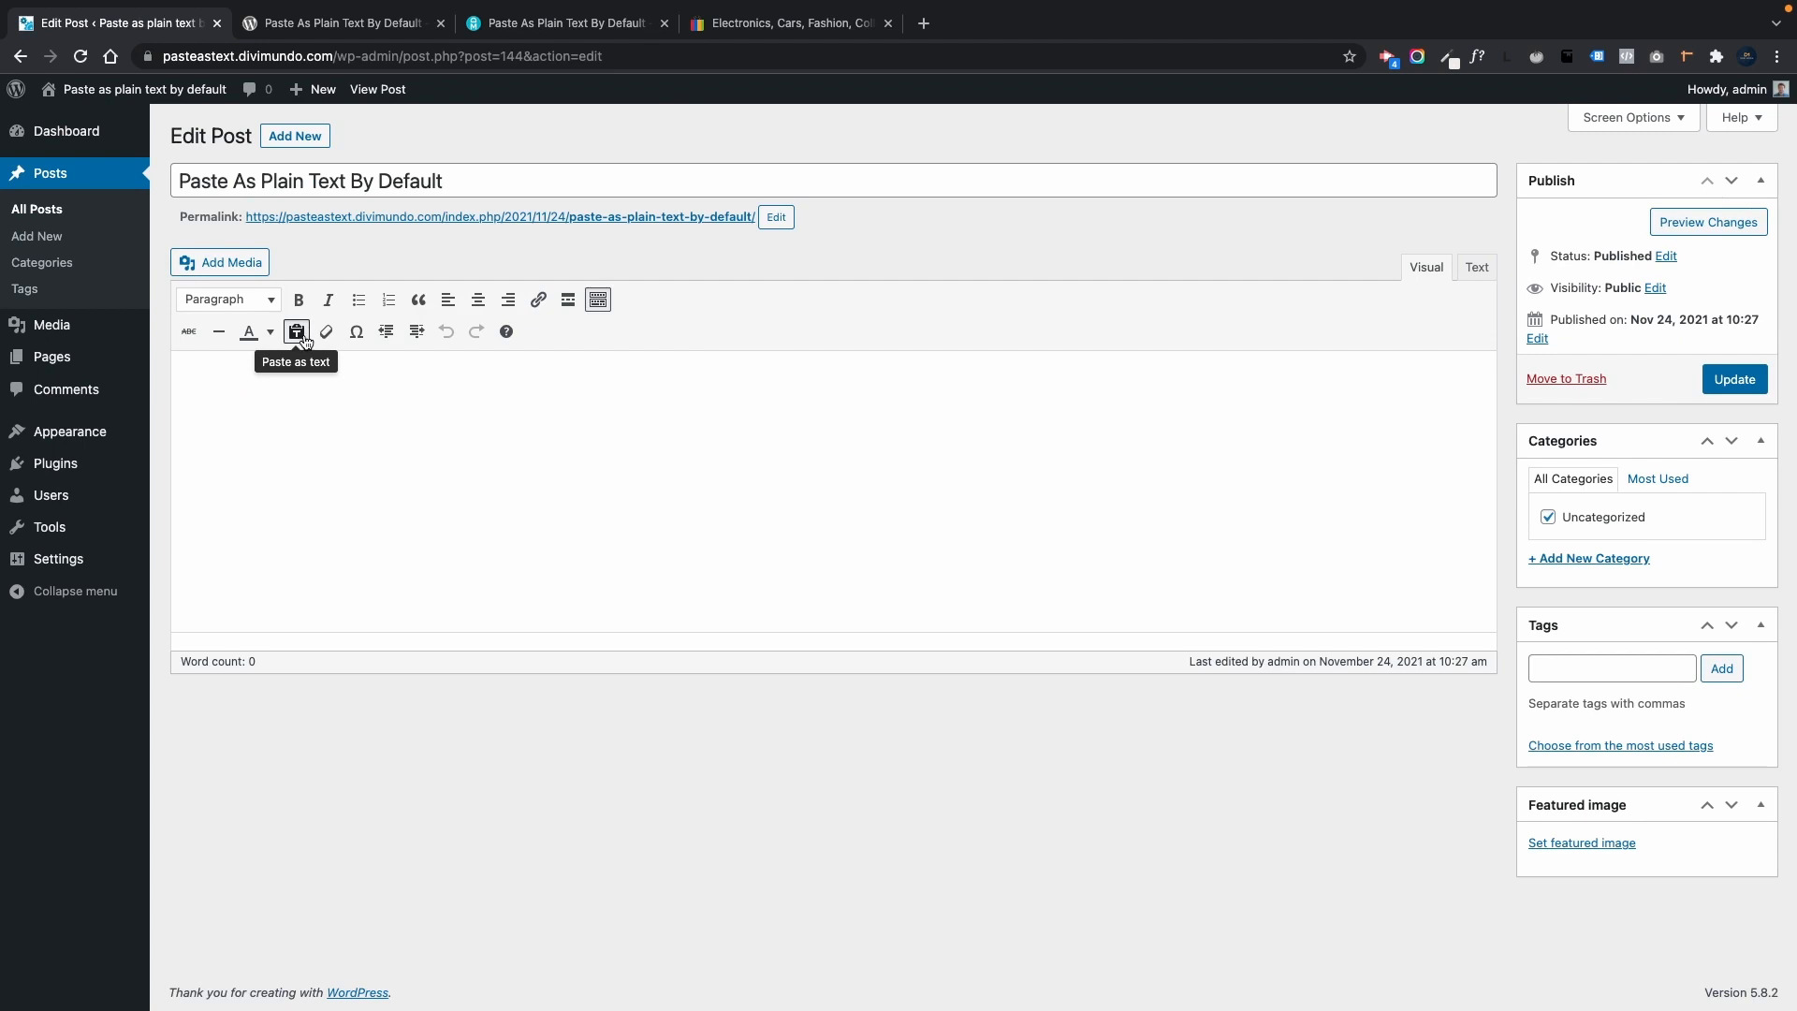
click(740, 23)
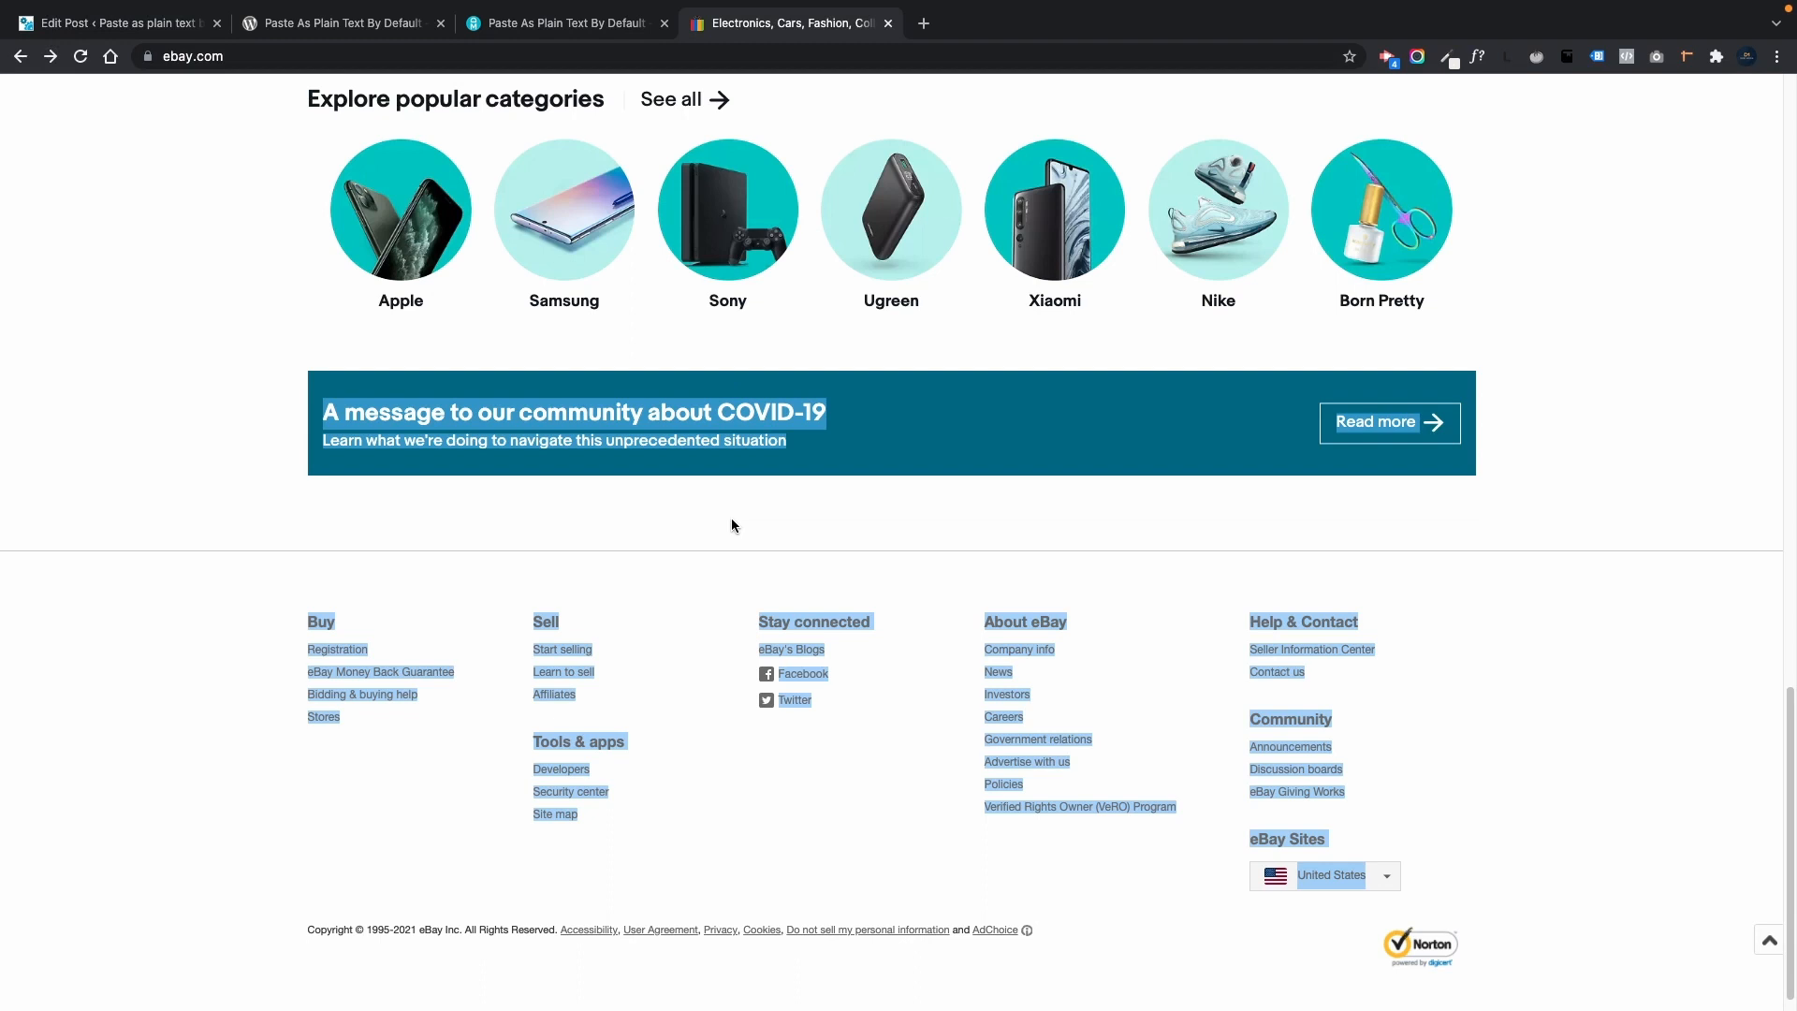
click(112, 23)
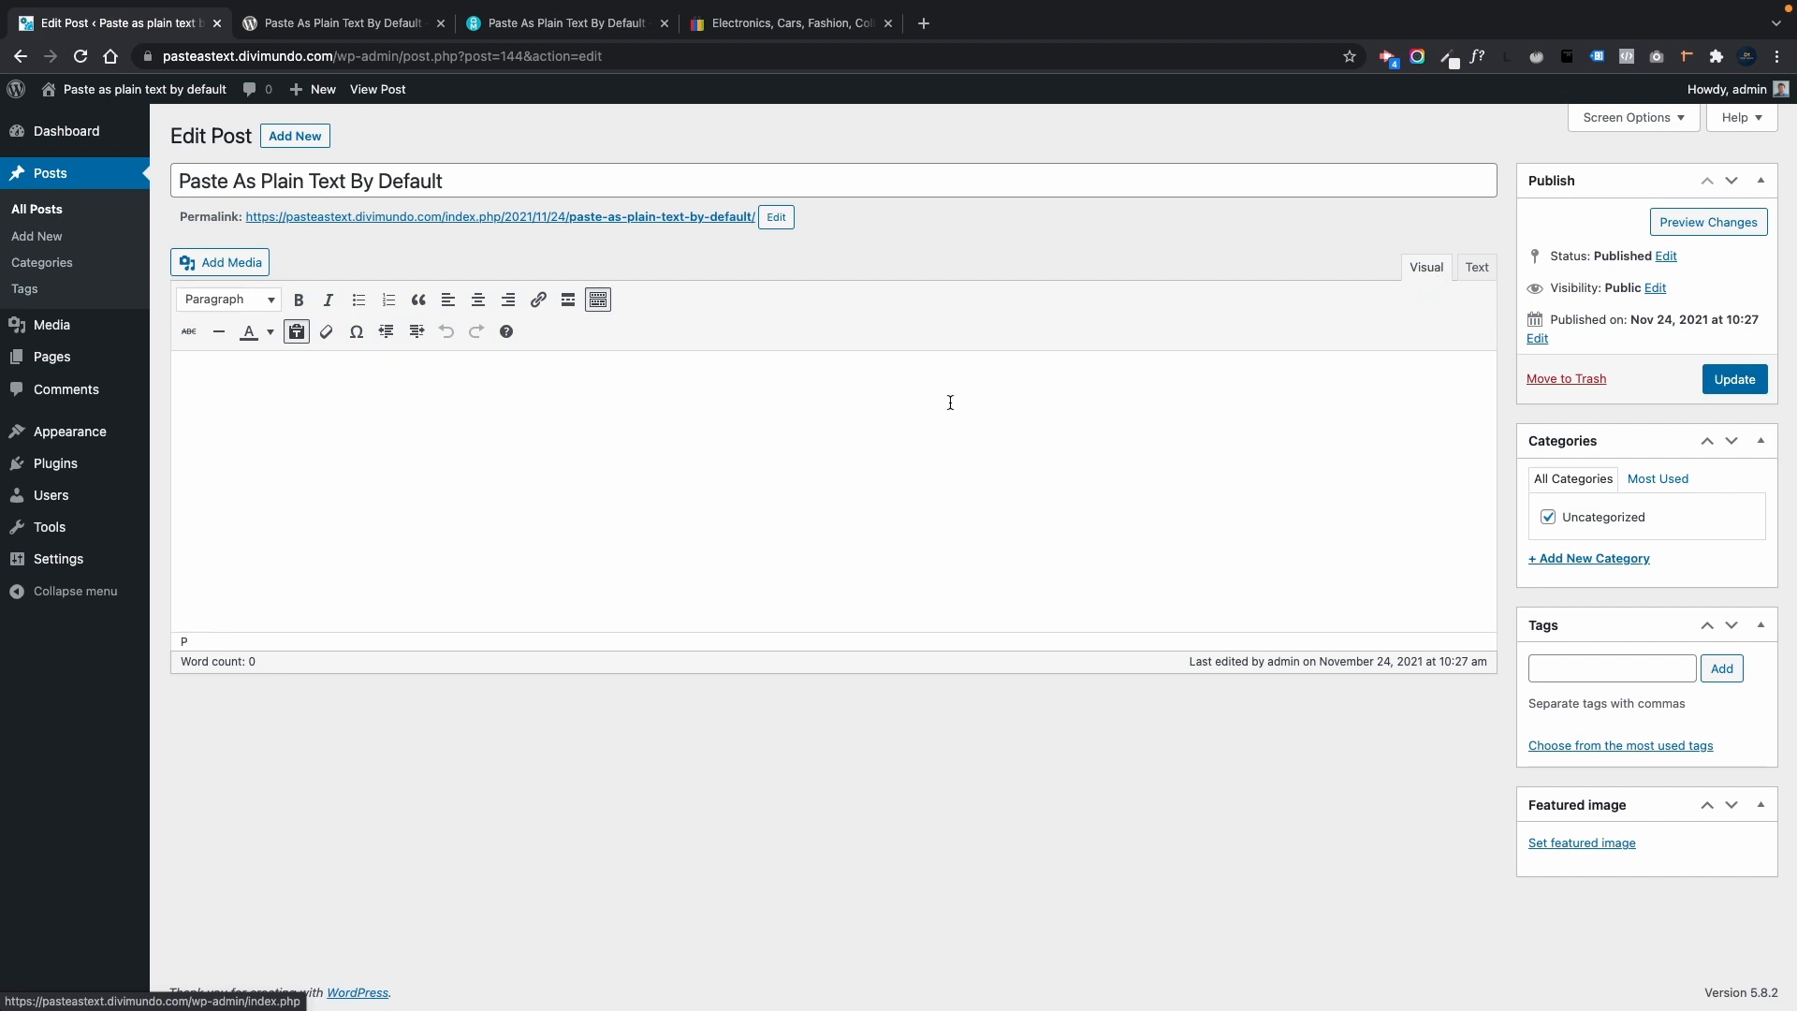
key(super+v)
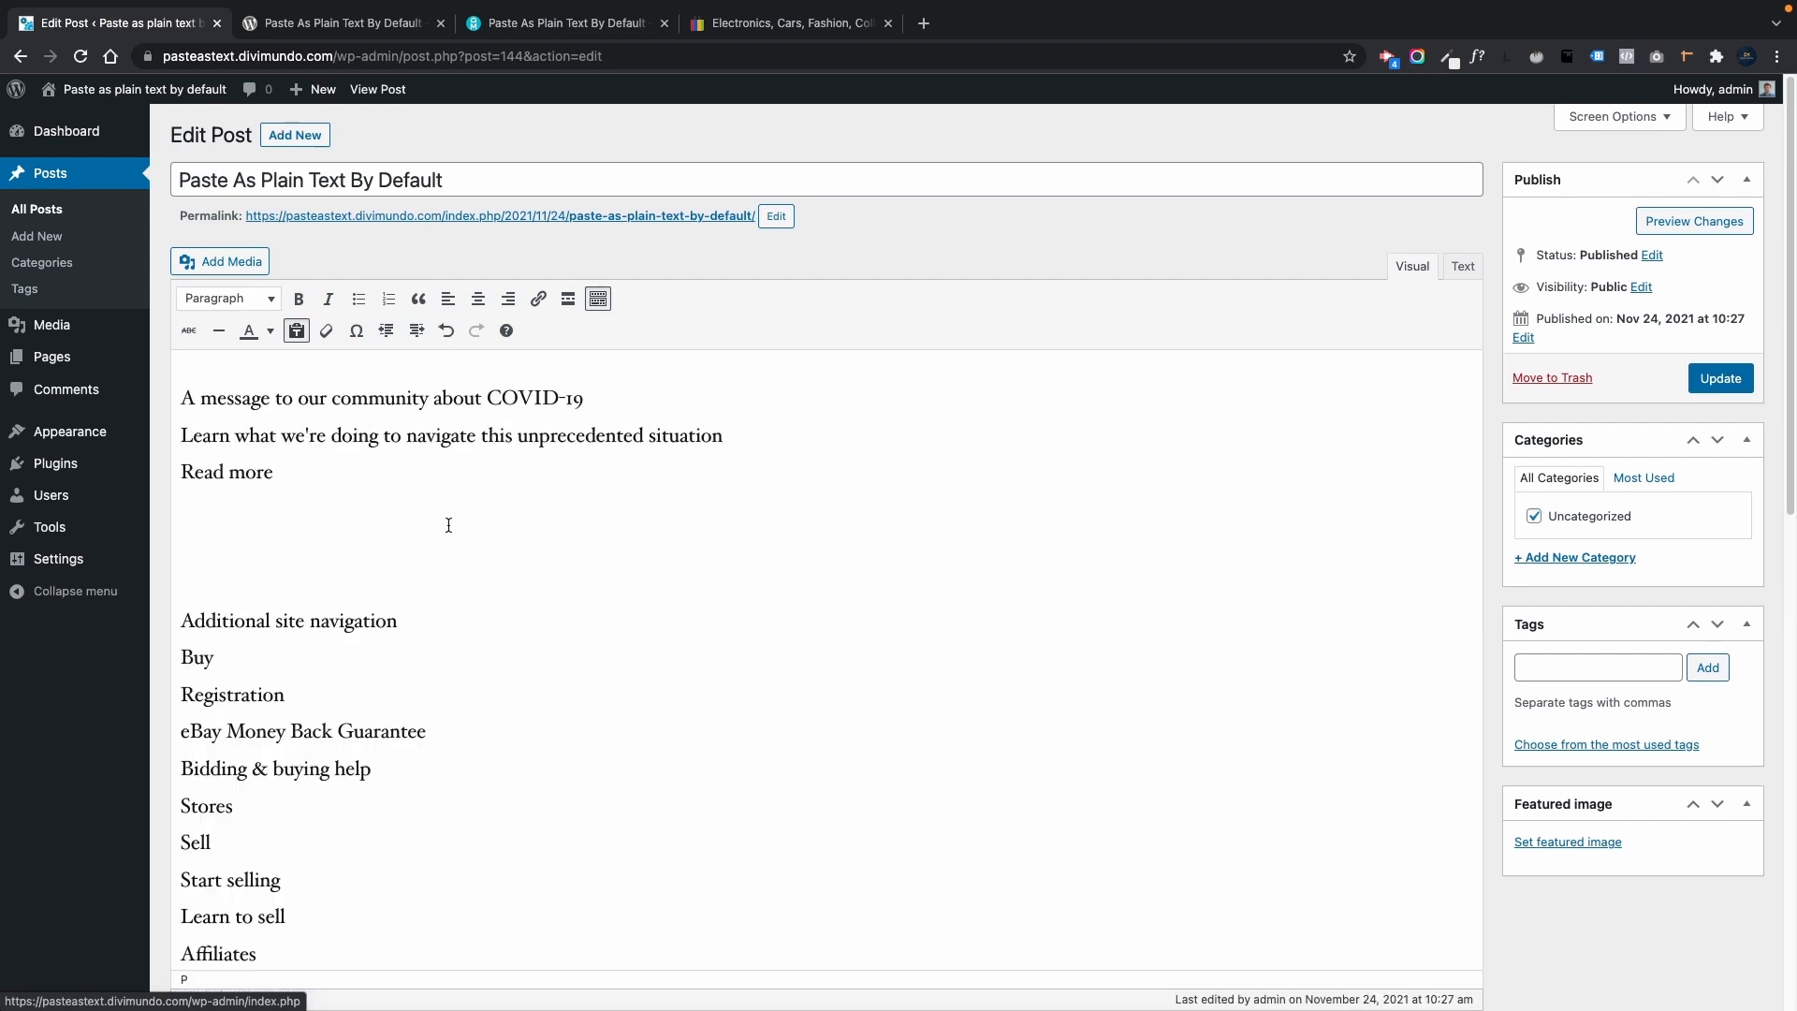
Step: Examine the newly pasted eBay text in the visual editor and in its HTML code for leftover formatting
scroll(258, 415, down, 10)
scroll(280, 449, down, 3)
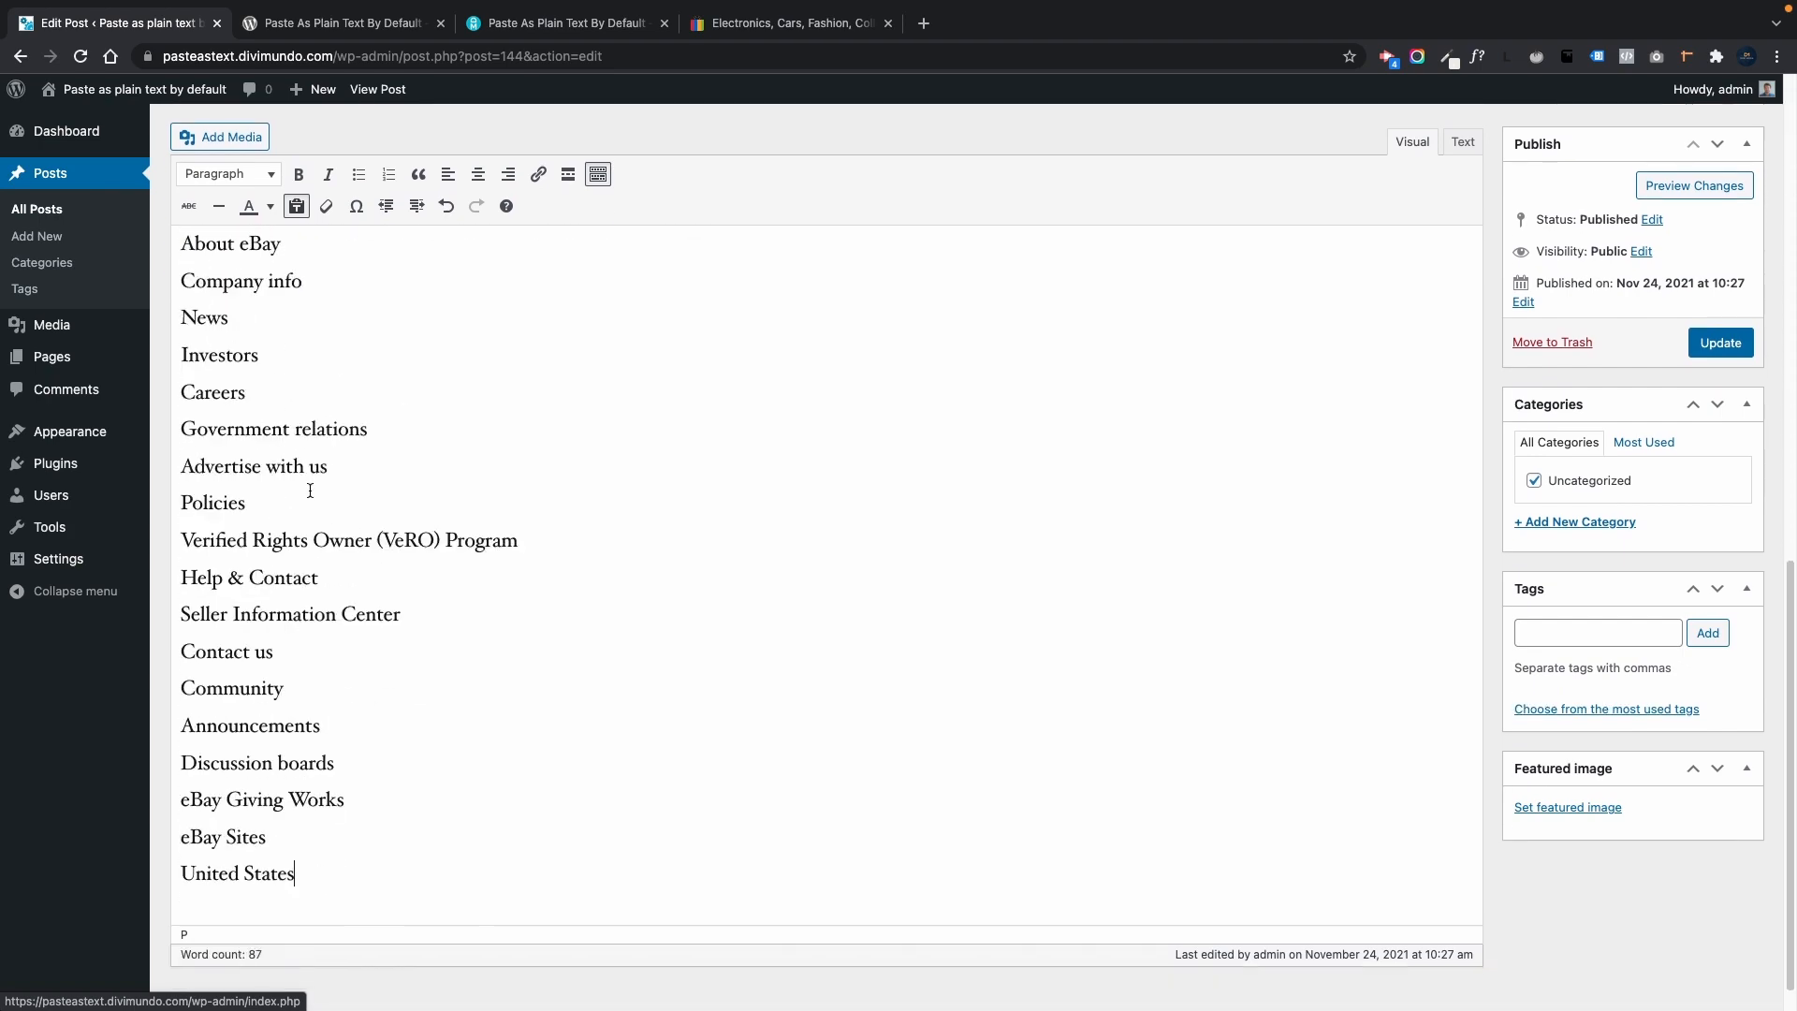
scroll(309, 487, up, 15)
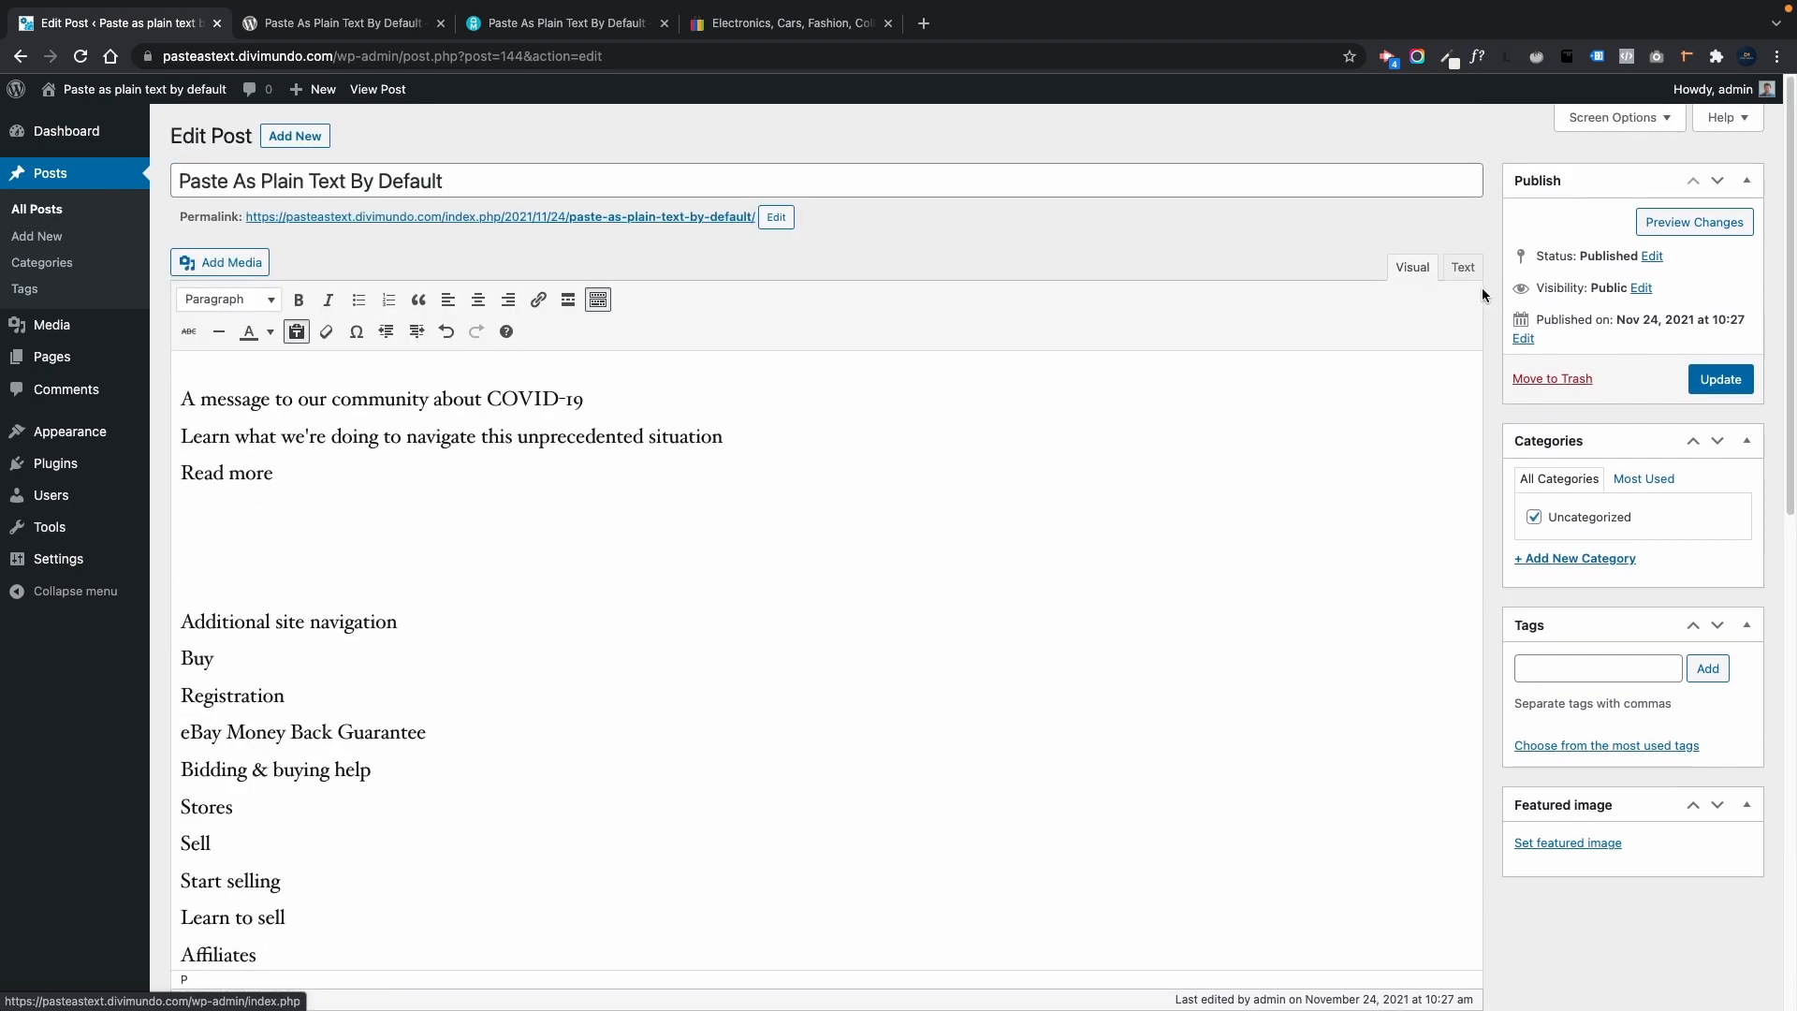
click(1464, 269)
scroll(591, 509, up, 10)
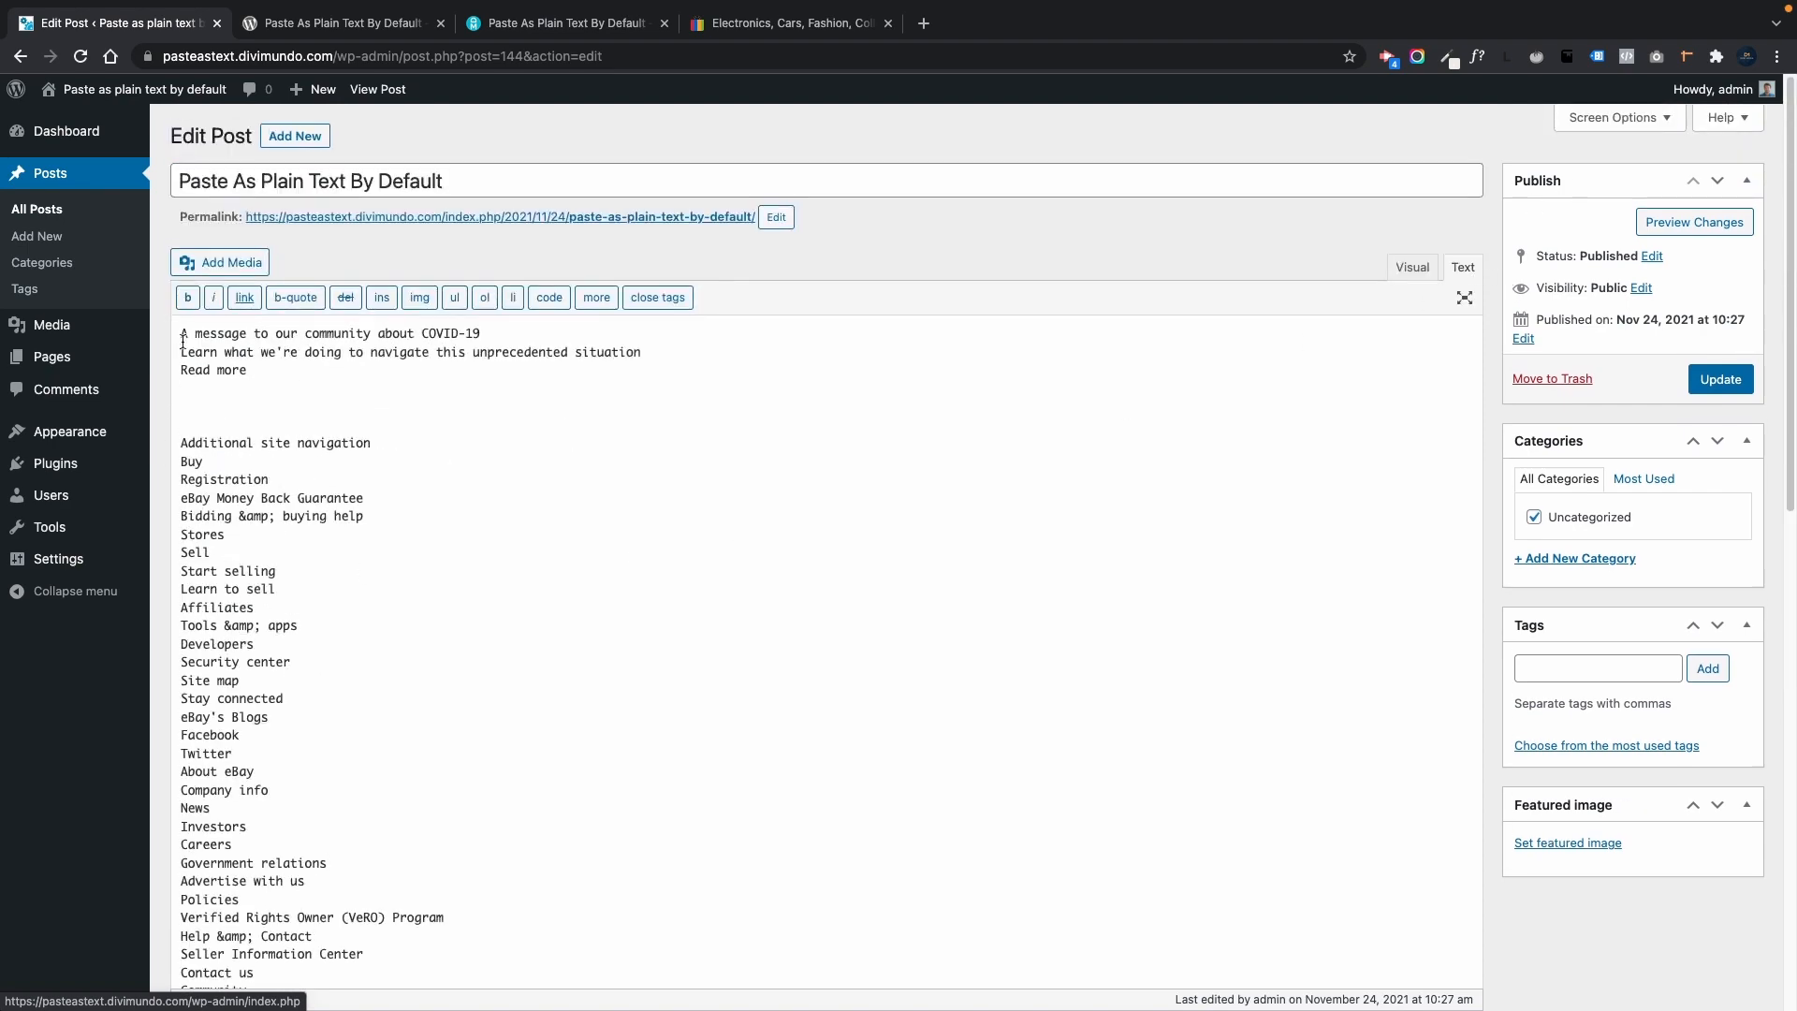
scroll(228, 579, down, 3)
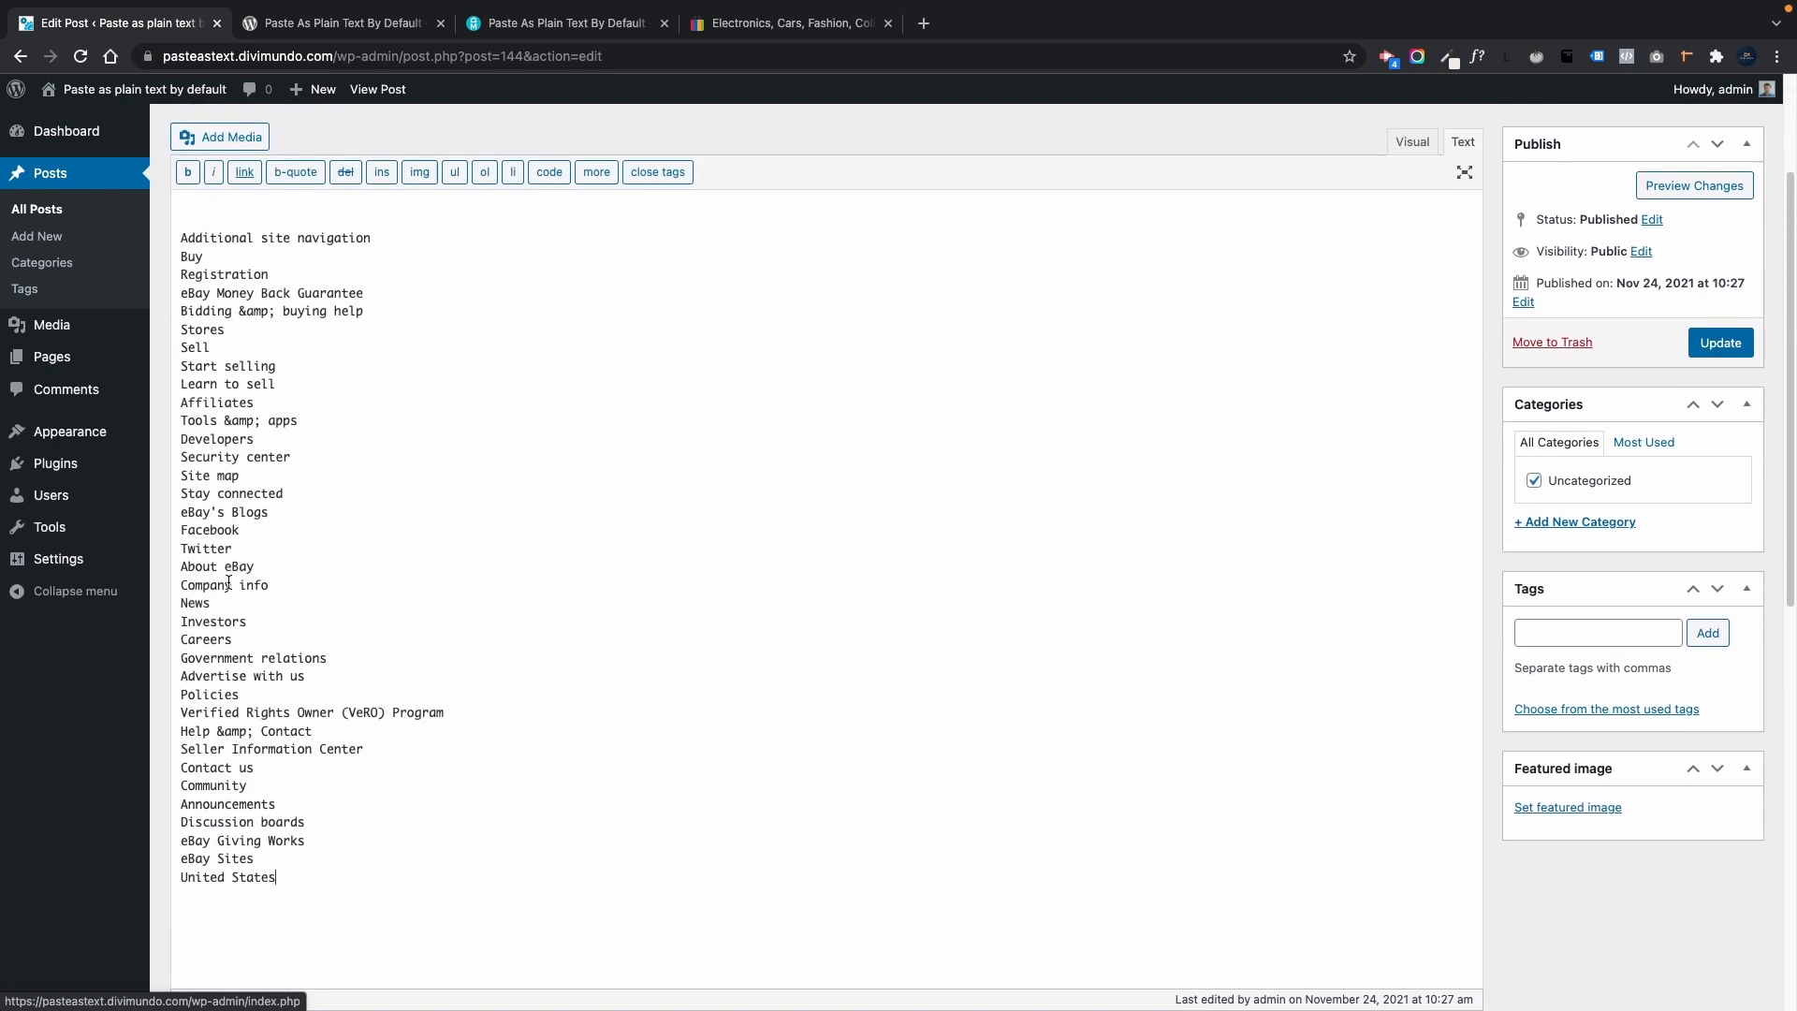
scroll(333, 620, up, 3)
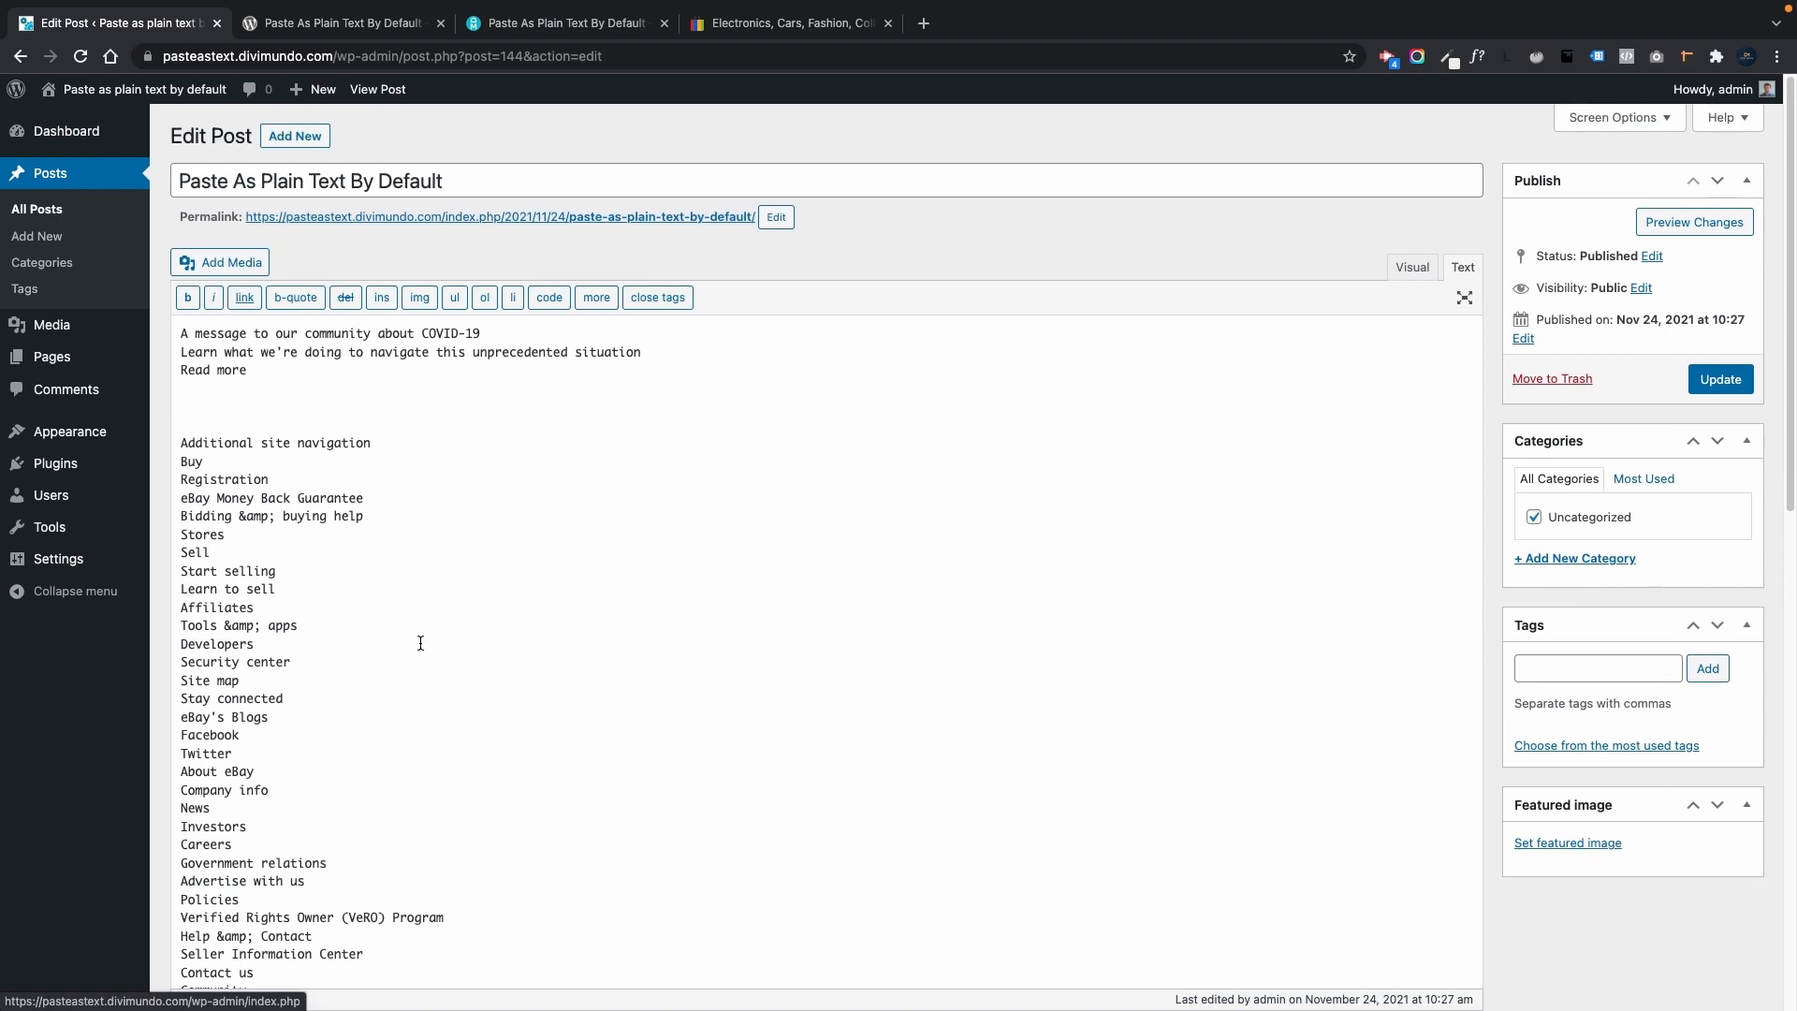
Step: Make the line "A message to our community about COVID-19" bold in the visual editor
click(1412, 268)
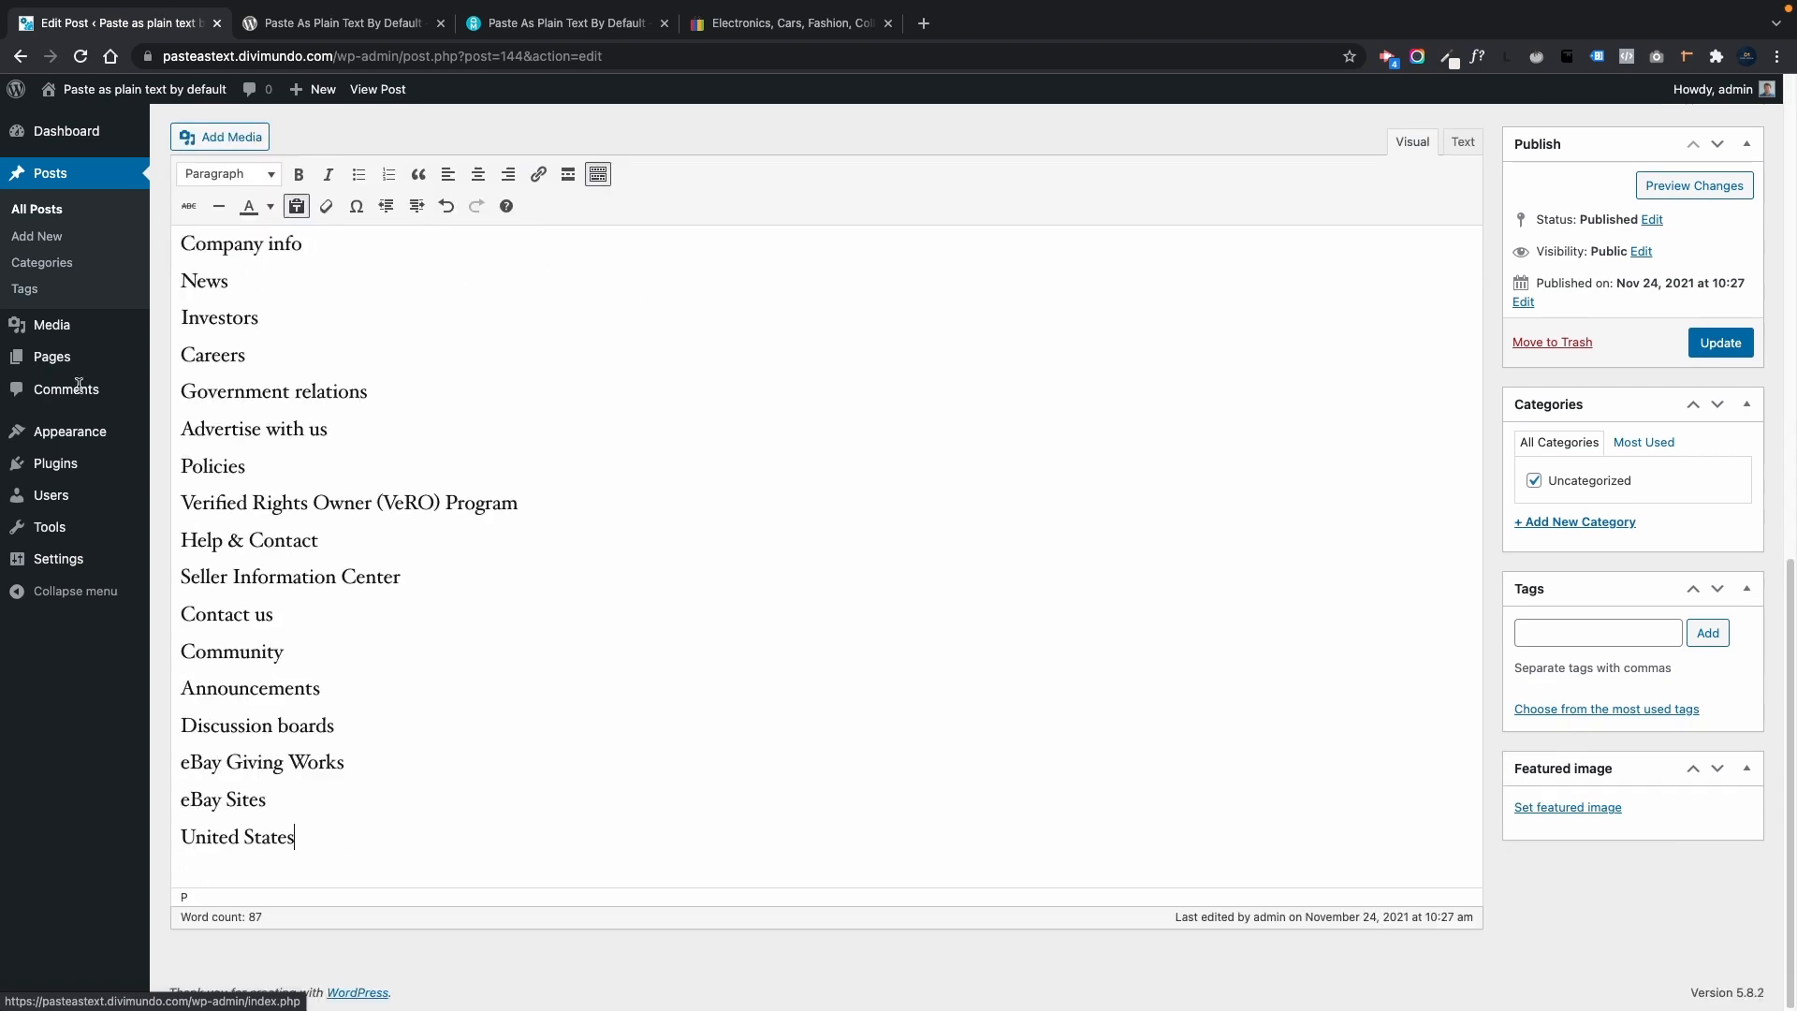
scroll(80, 386, up, 10)
drag(590, 401, 92, 391)
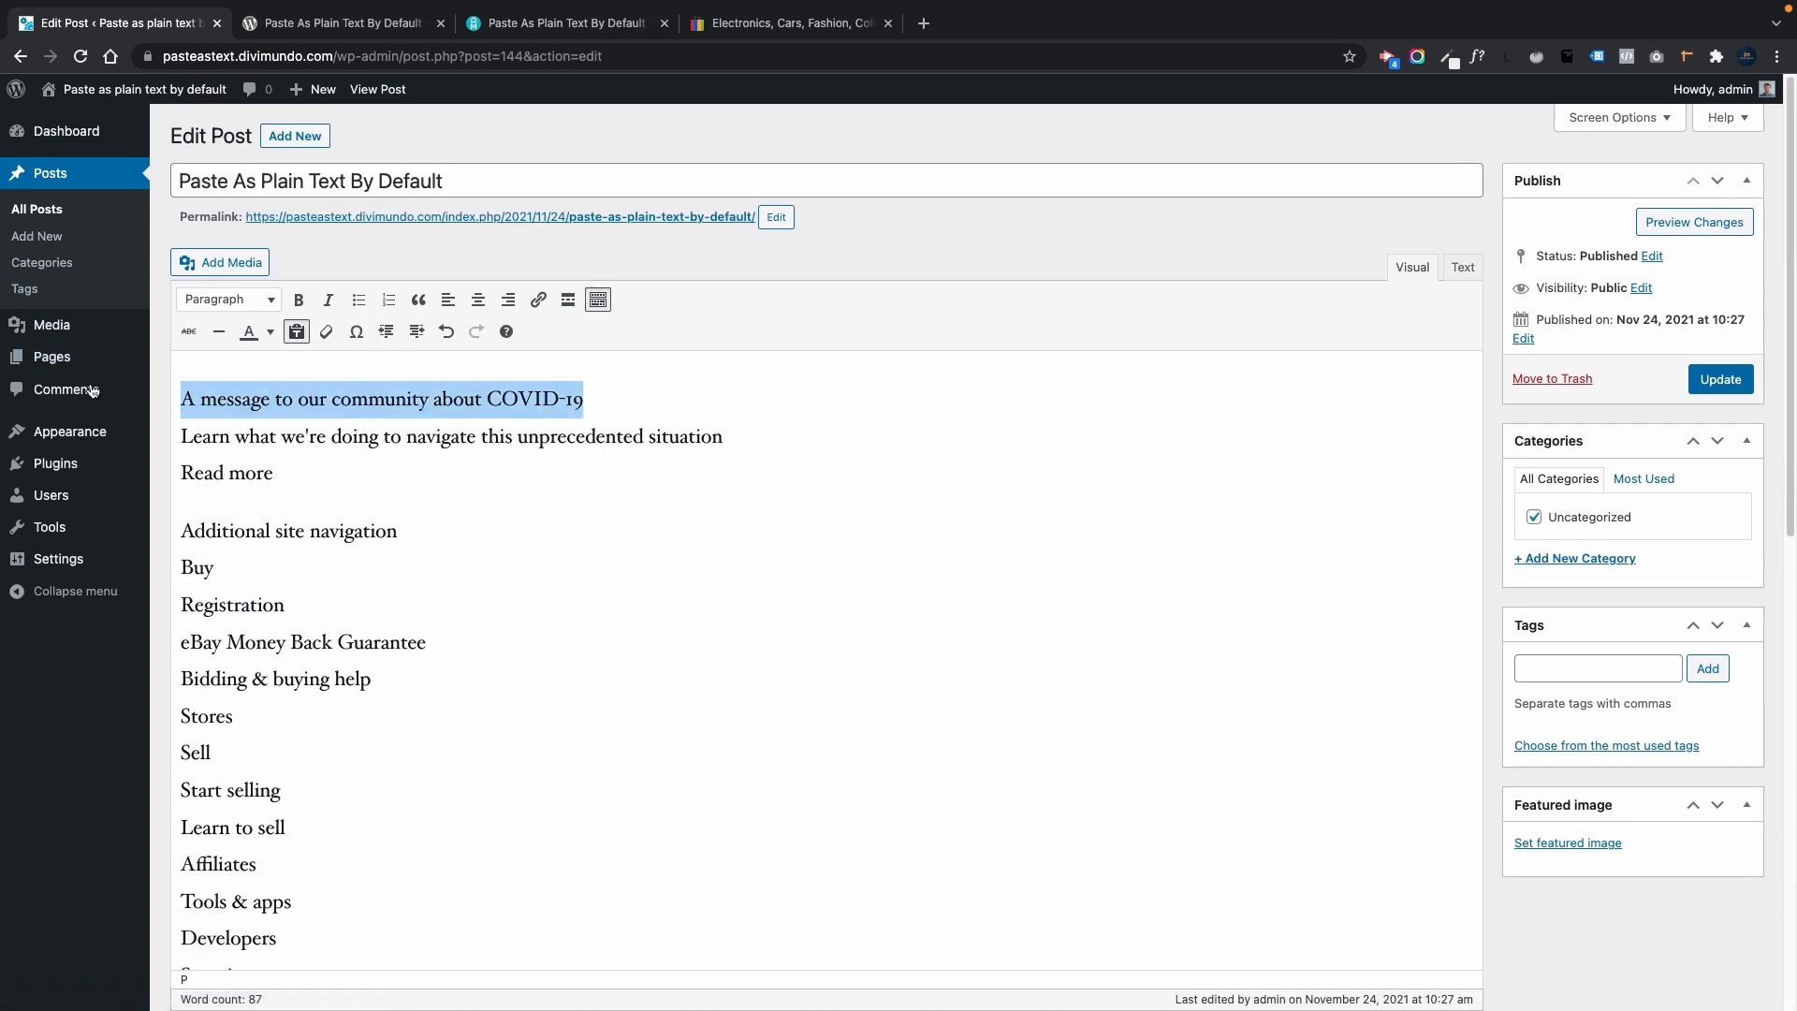
click(297, 299)
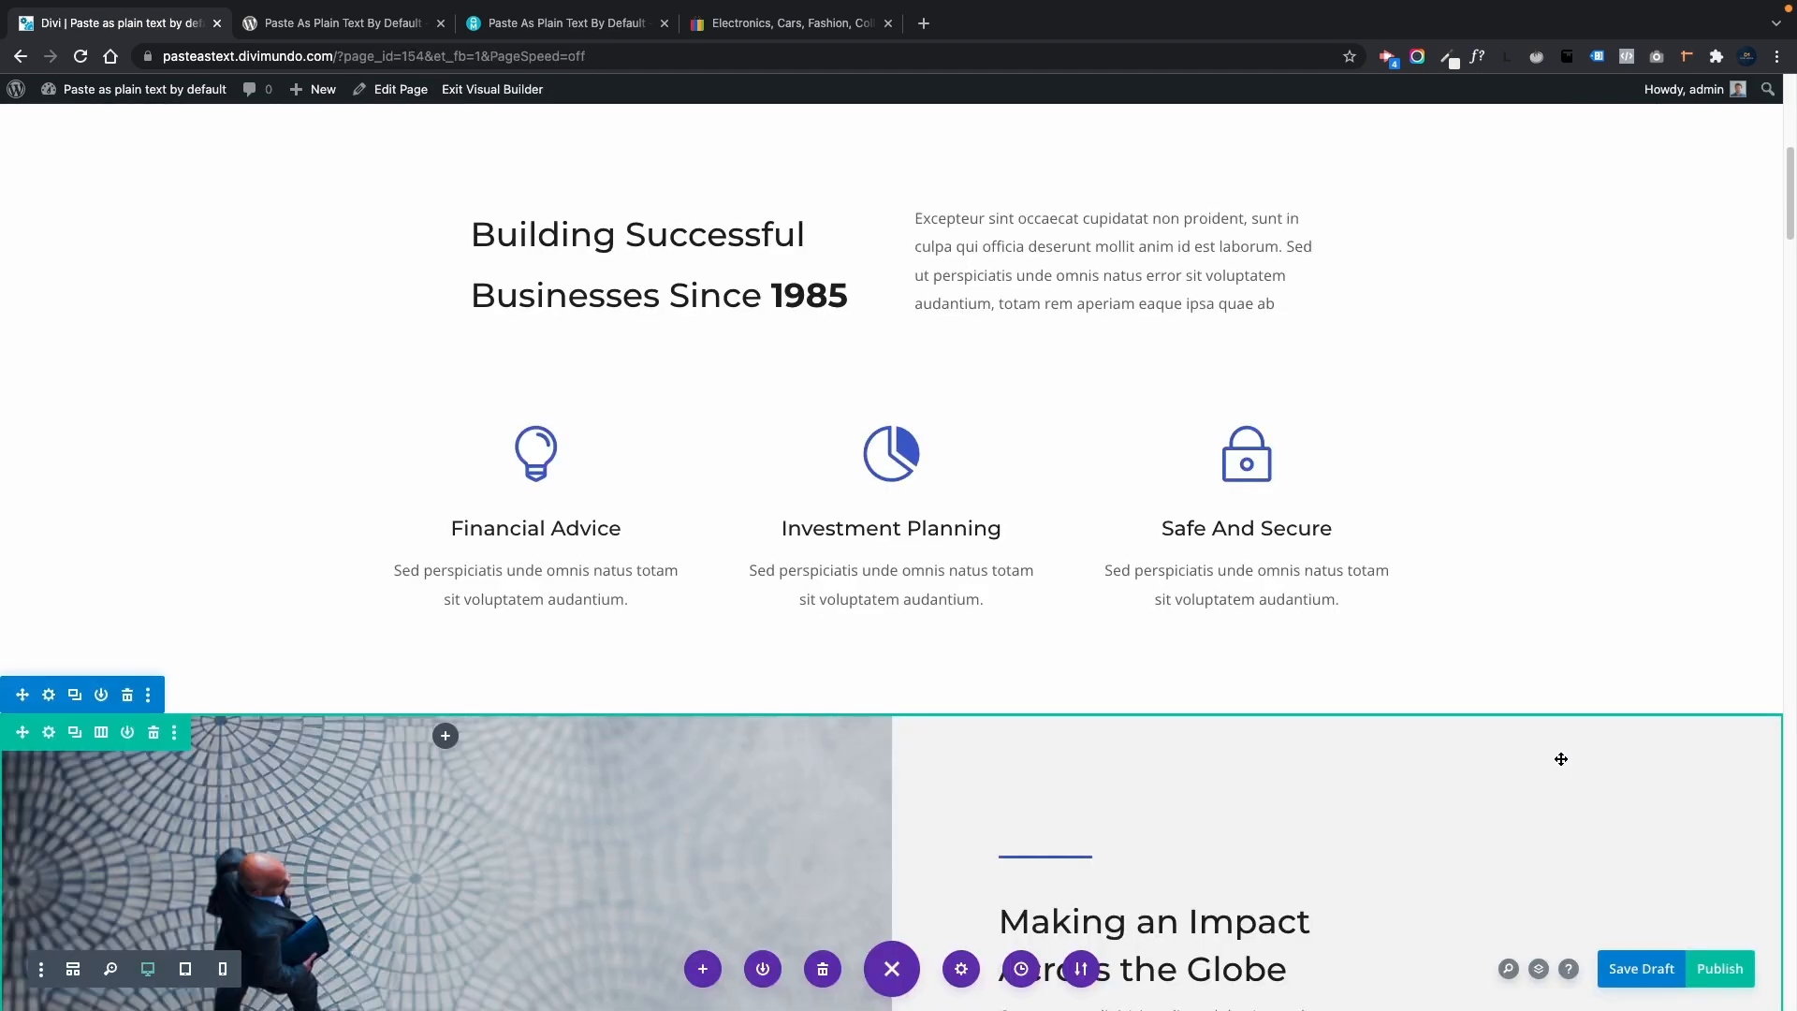
Step: Try replacing the Divi paragraph beside "Building Successful Businesses Since 1985" with the copied eBay text, and undo the paste
triple_click(1055, 271)
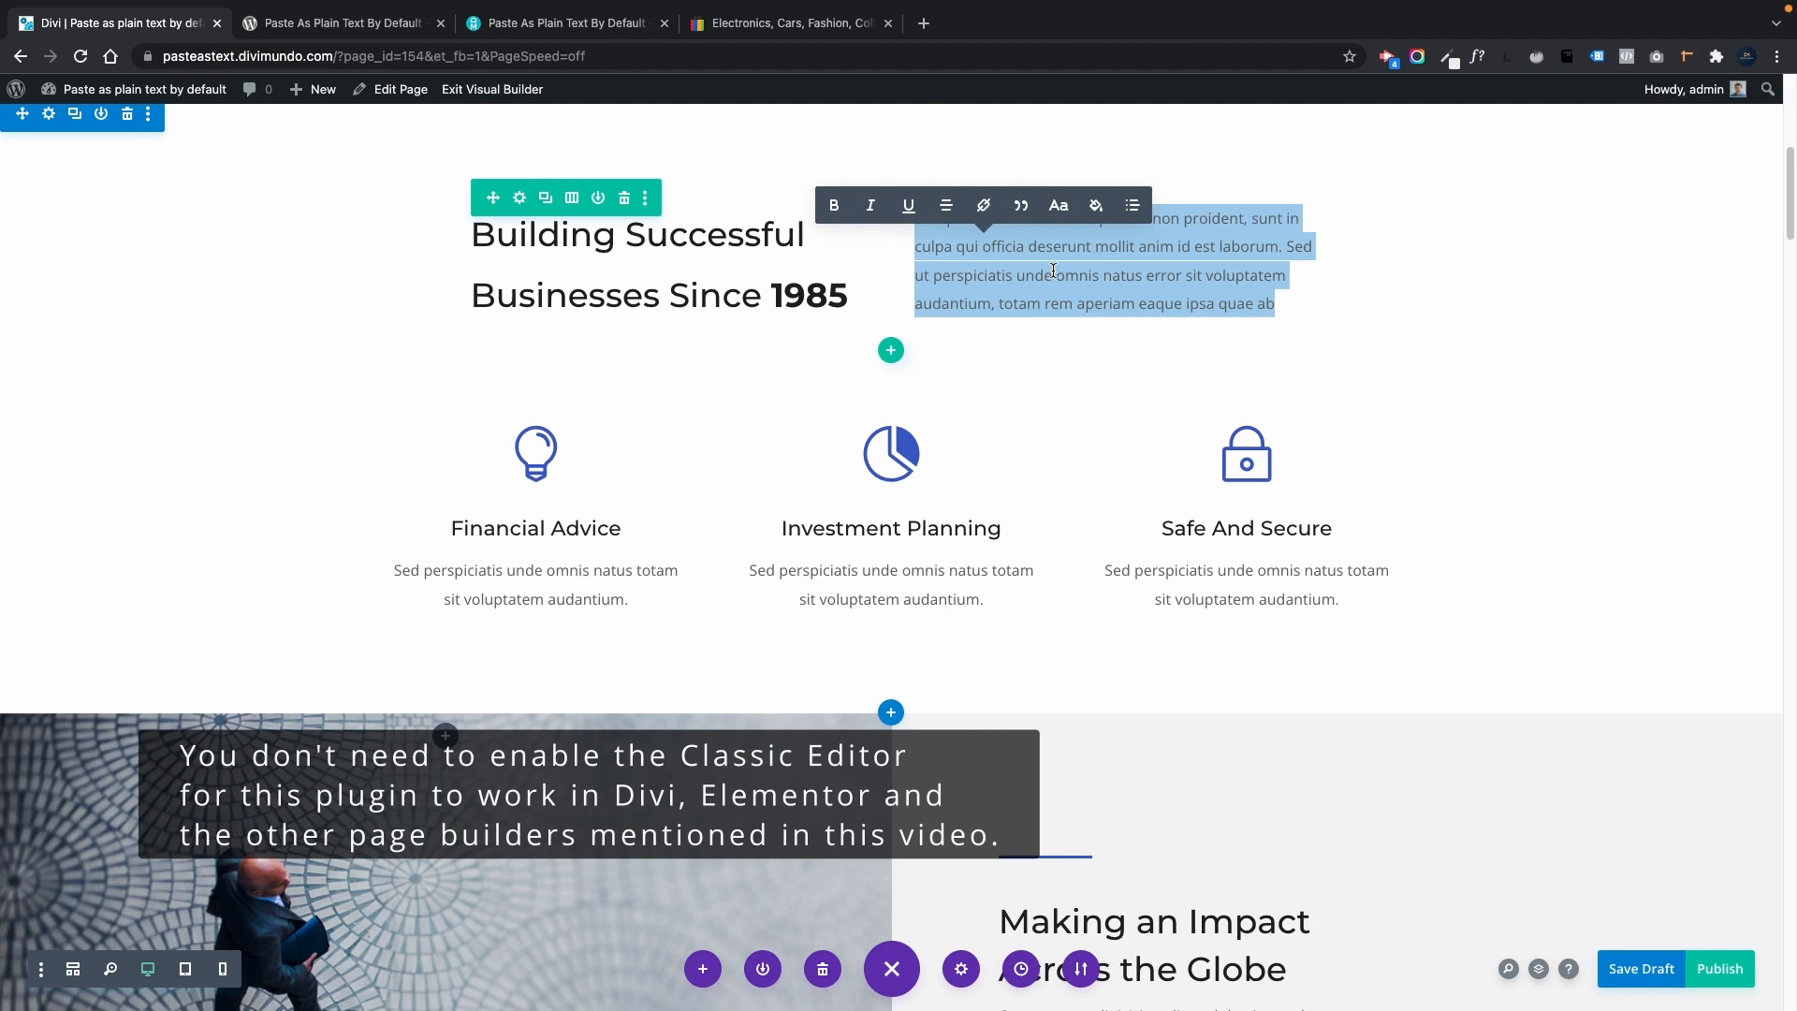
key(ctrl+v)
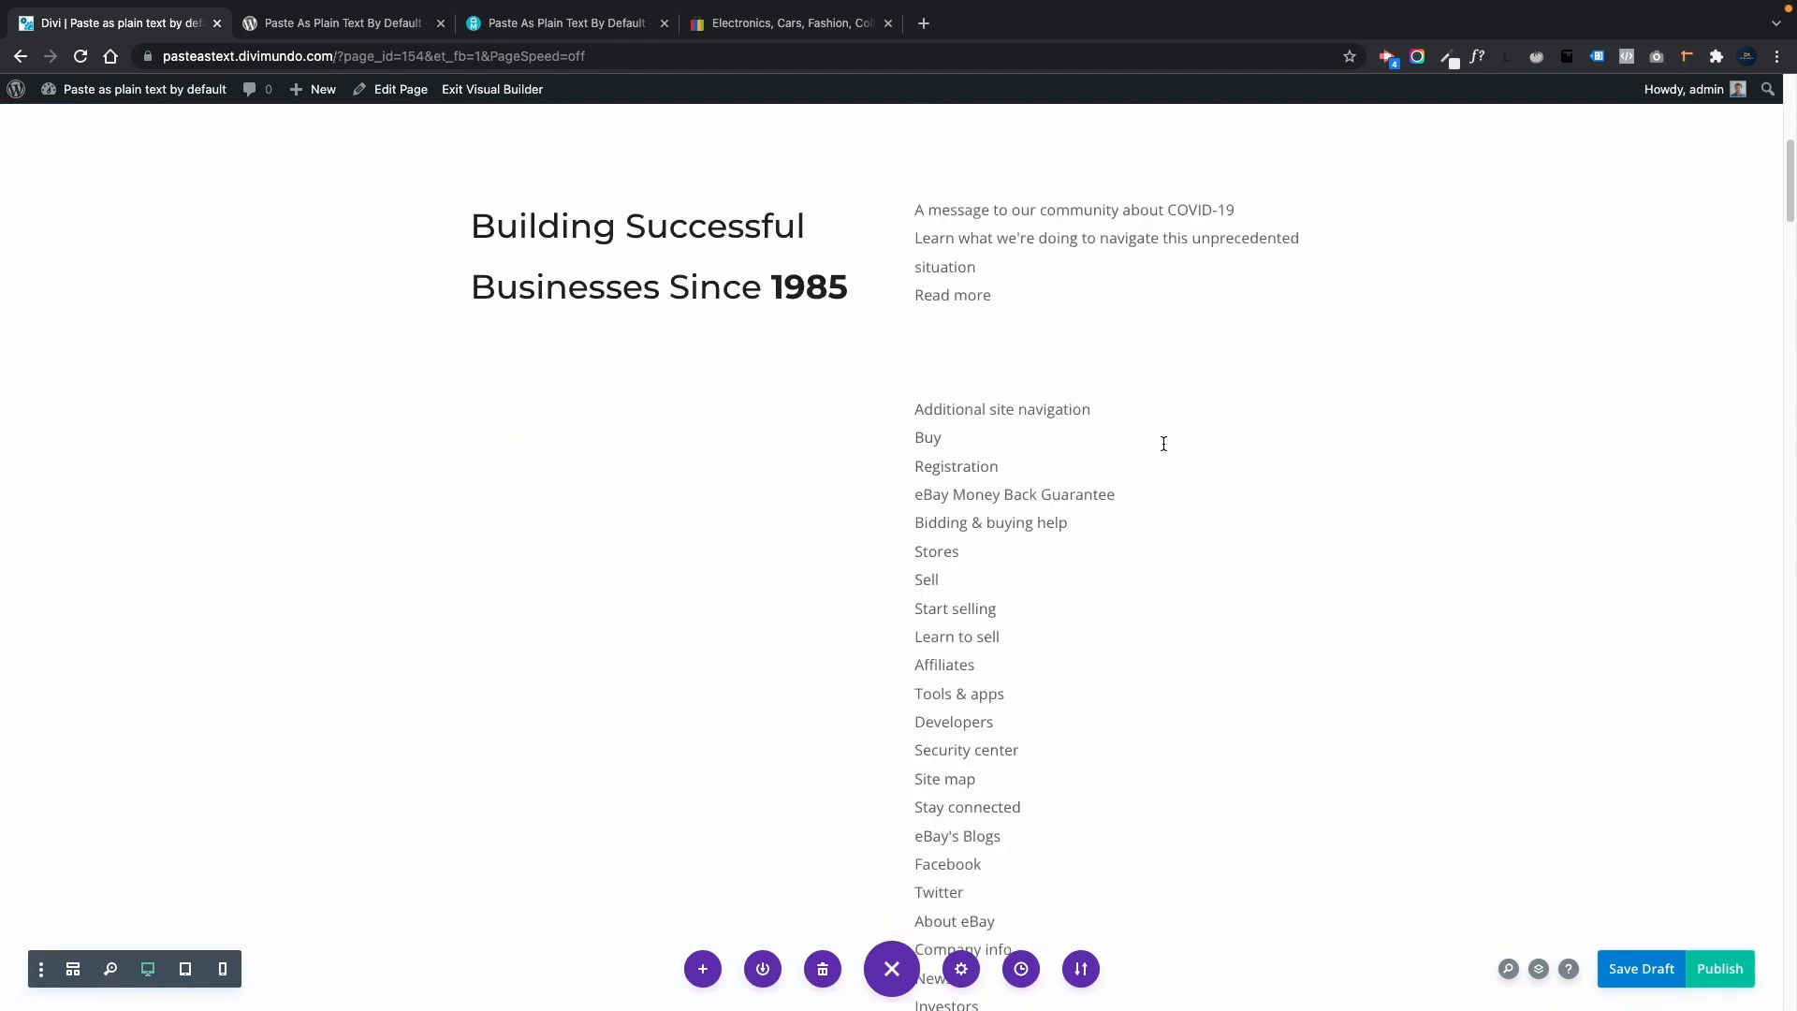
key(ctrl+z)
Step: Open the settings of the Divi text module beside "Building Successful Businesses Since 1985" and replace its body with the copied eBay text
double_click(1106, 300)
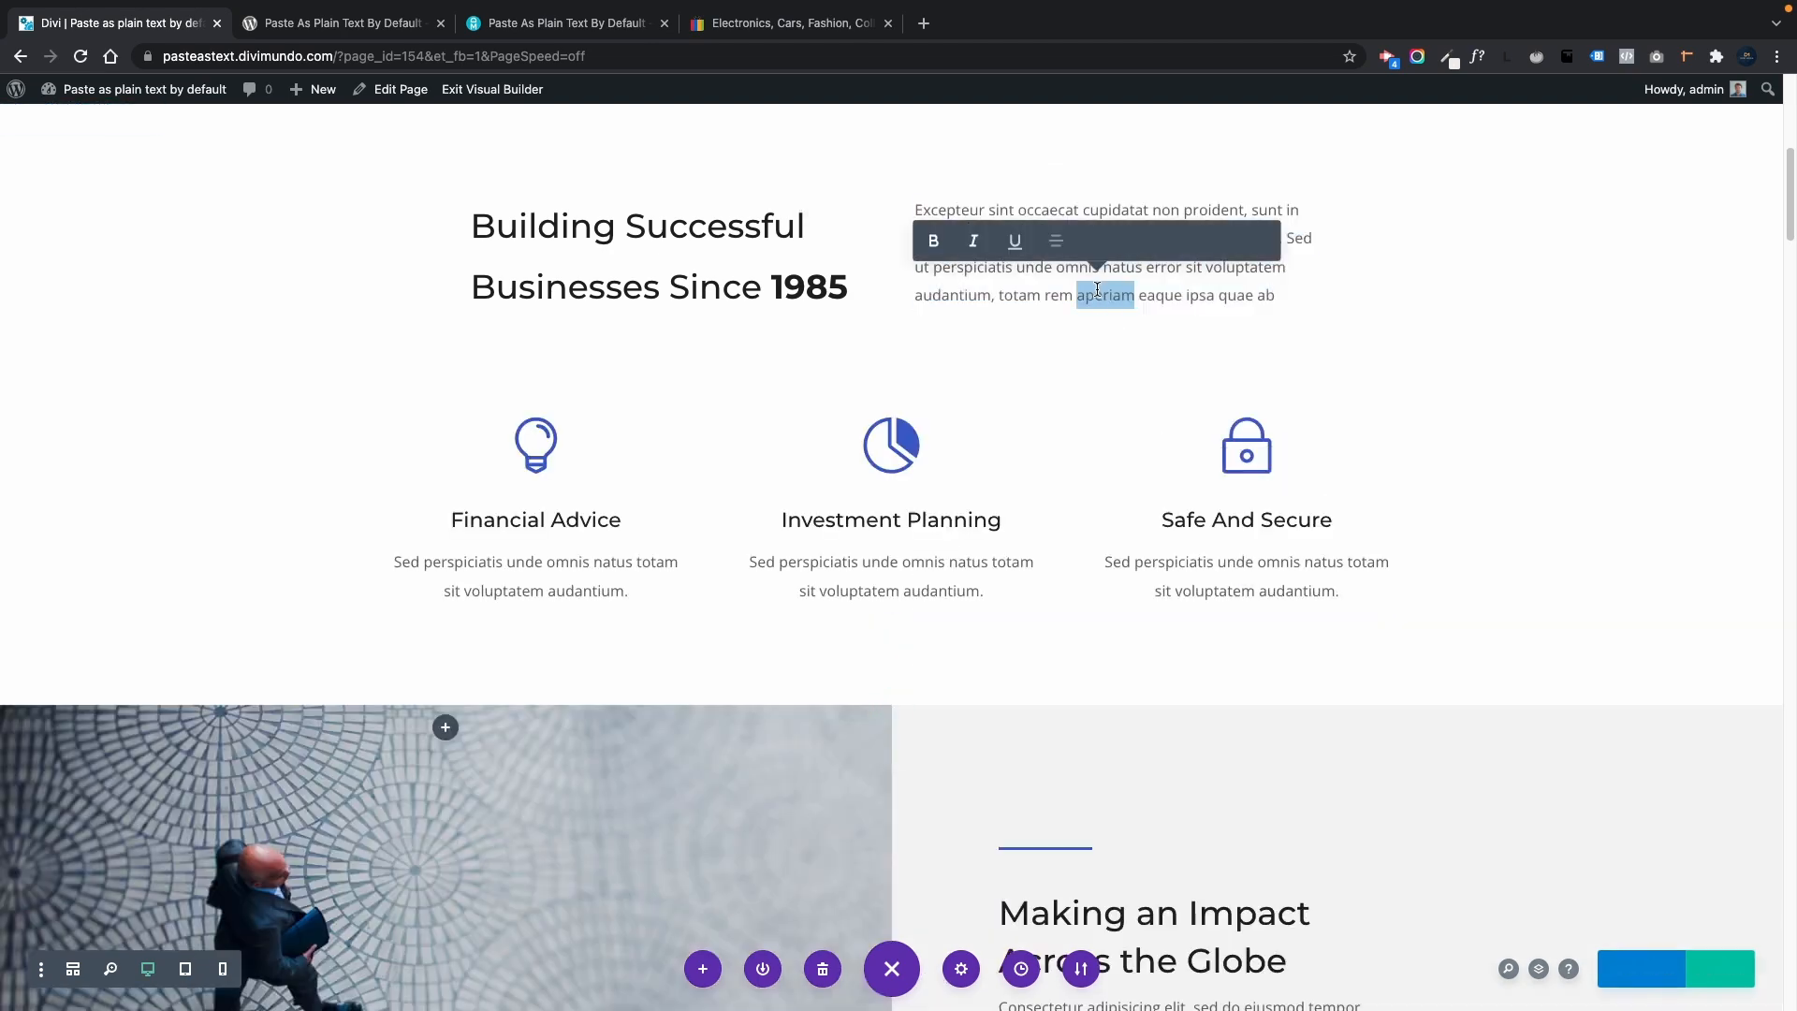
click(765, 280)
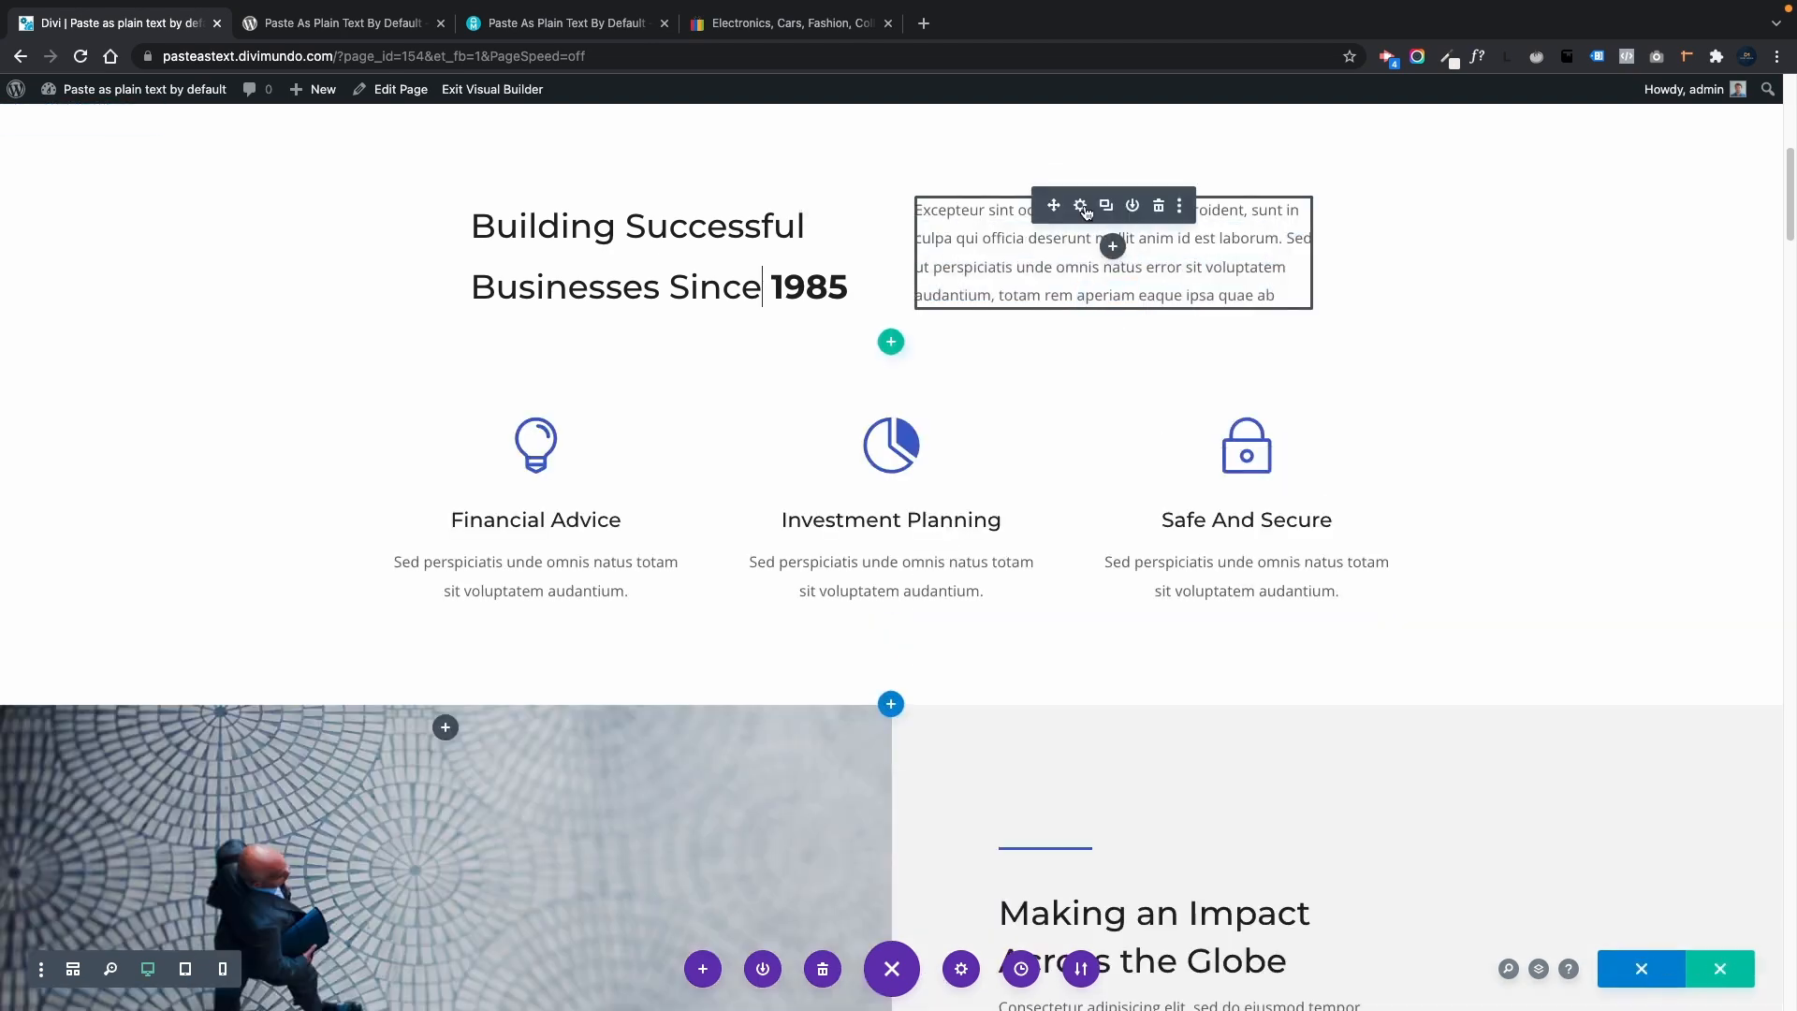
click(1081, 205)
key(ctrl+a)
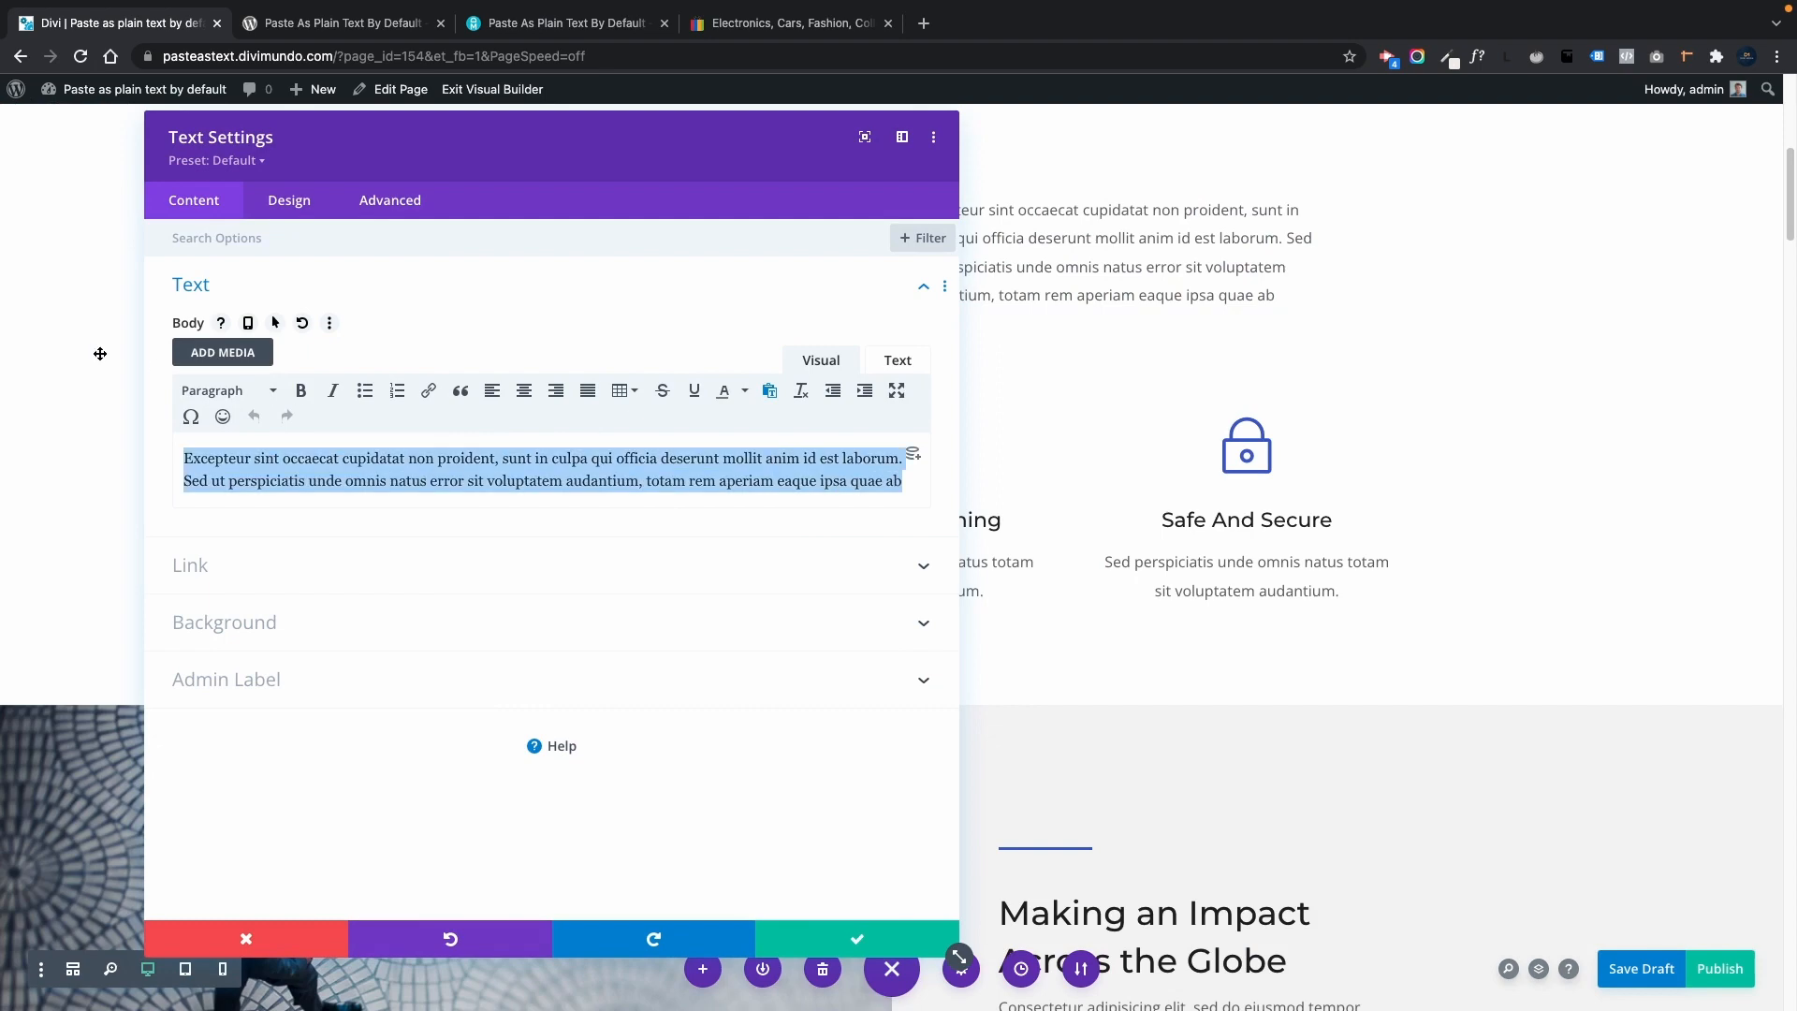
key(ctrl+v)
Step: Inspect the HTML code of the Divi module's pasted body for leftover formatting
click(890, 363)
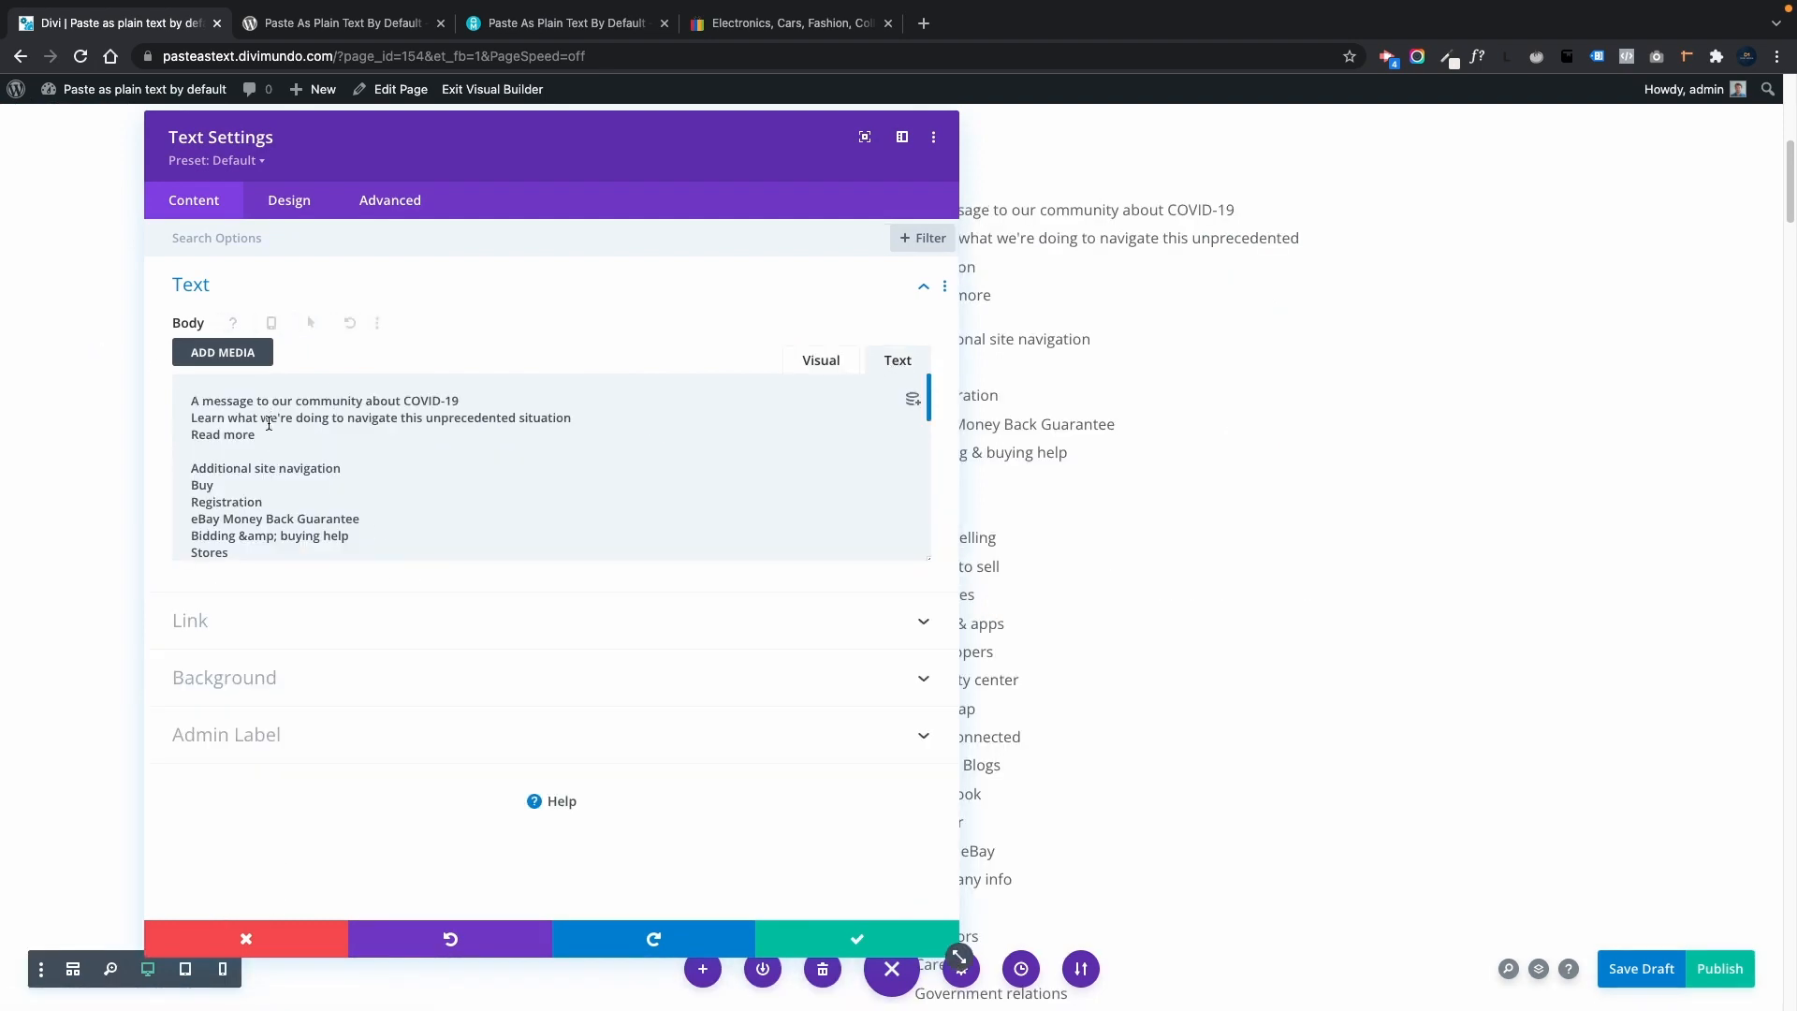
scroll(275, 468, down, 10)
scroll(274, 458, up, 10)
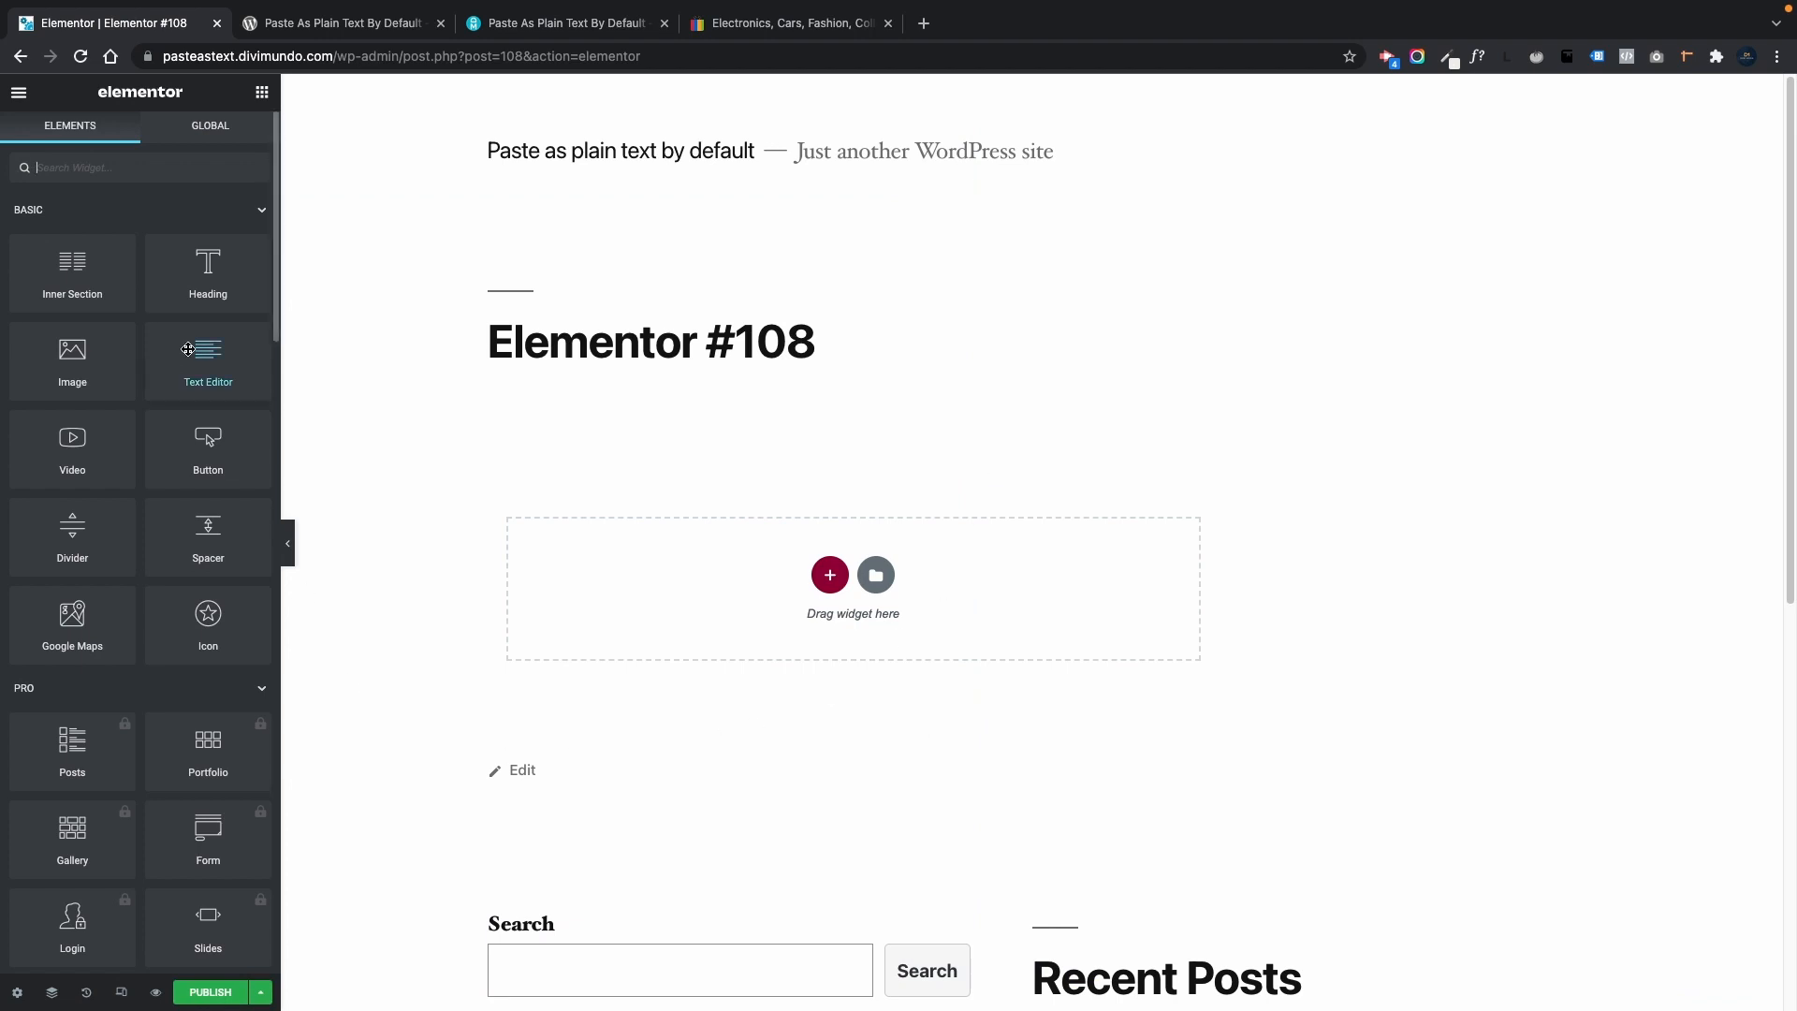
Step: Add a Text Editor widget to the empty Elementor section and replace its placeholder text with the copied eBay content
drag(208, 361, 811, 577)
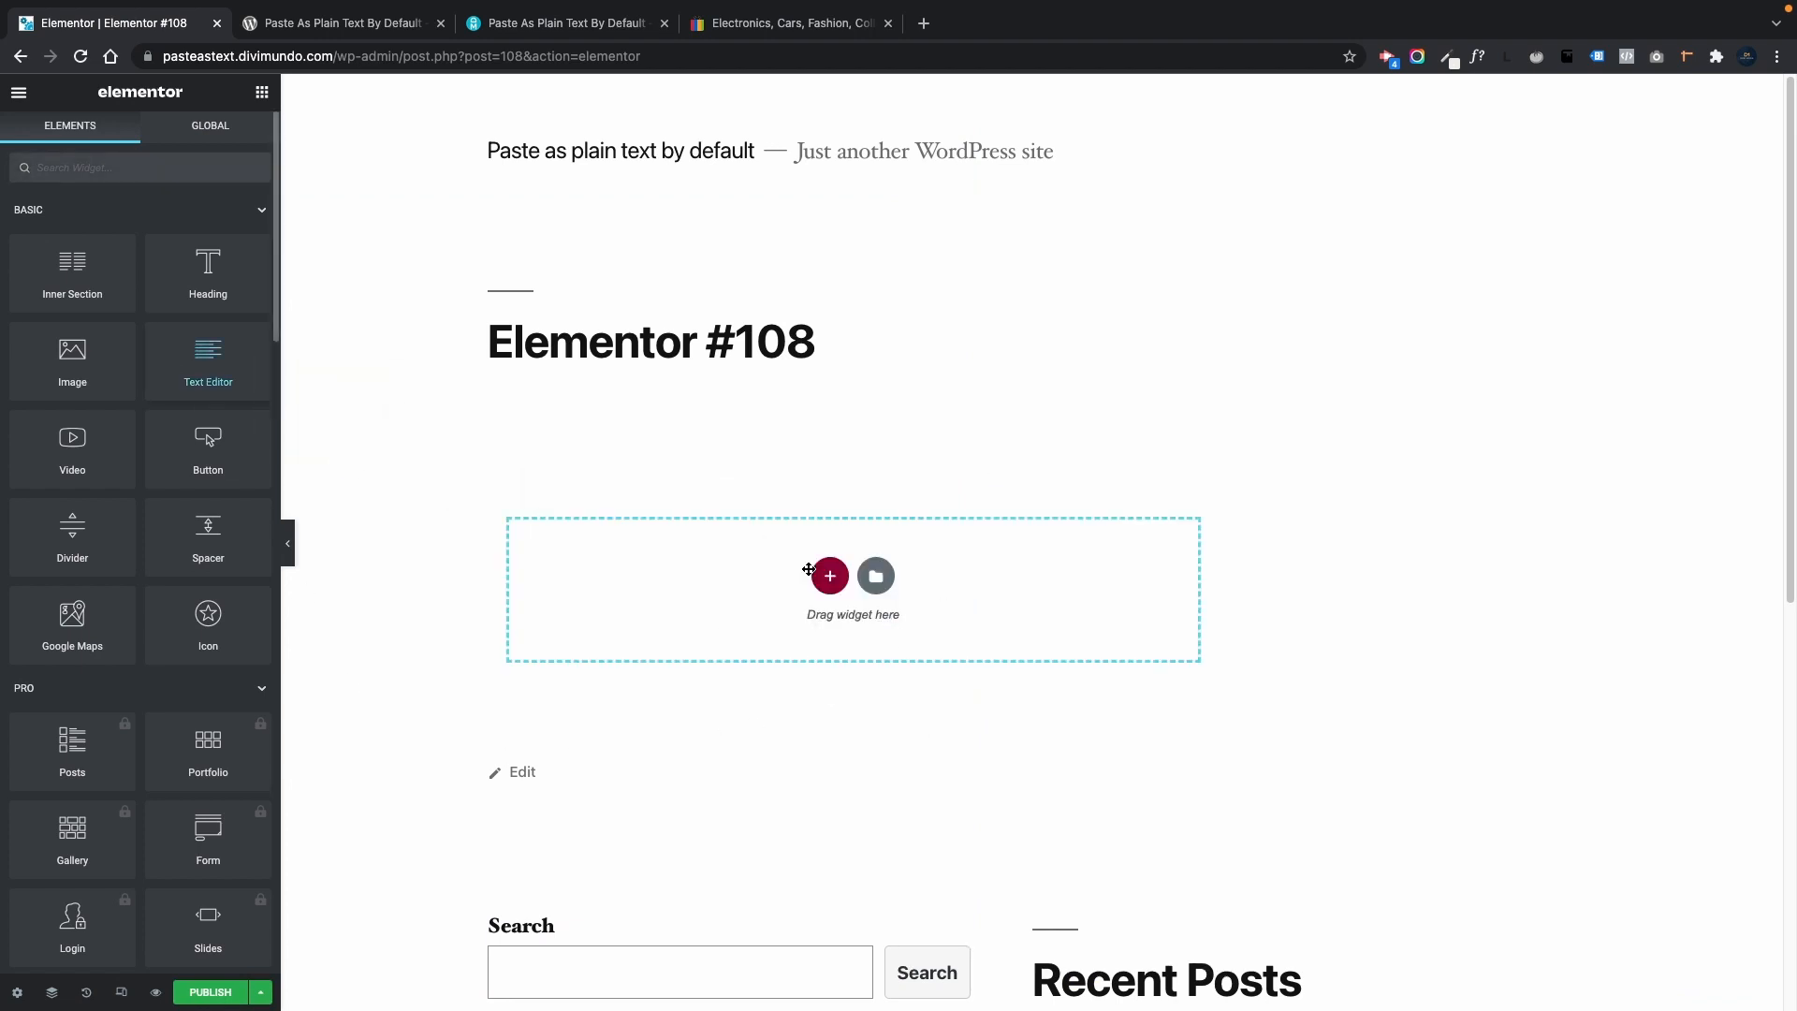
key(super+a)
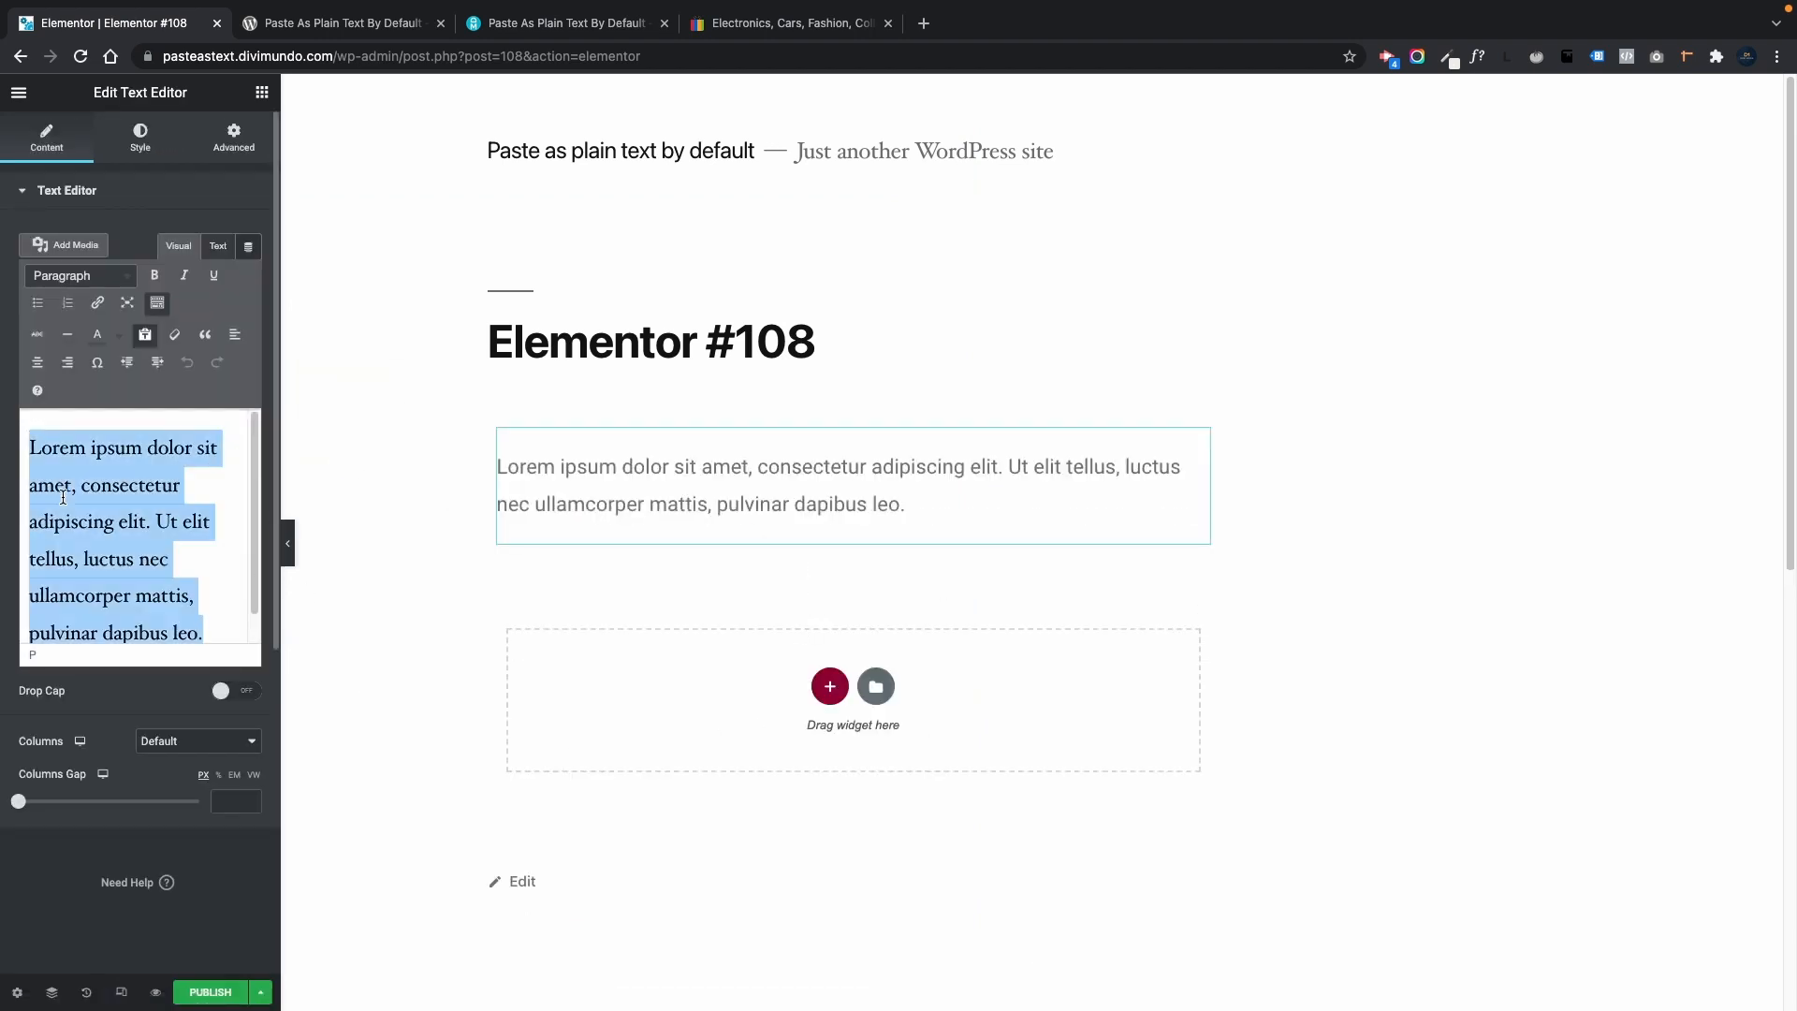
key(super+v)
scroll(141, 543, up, 10)
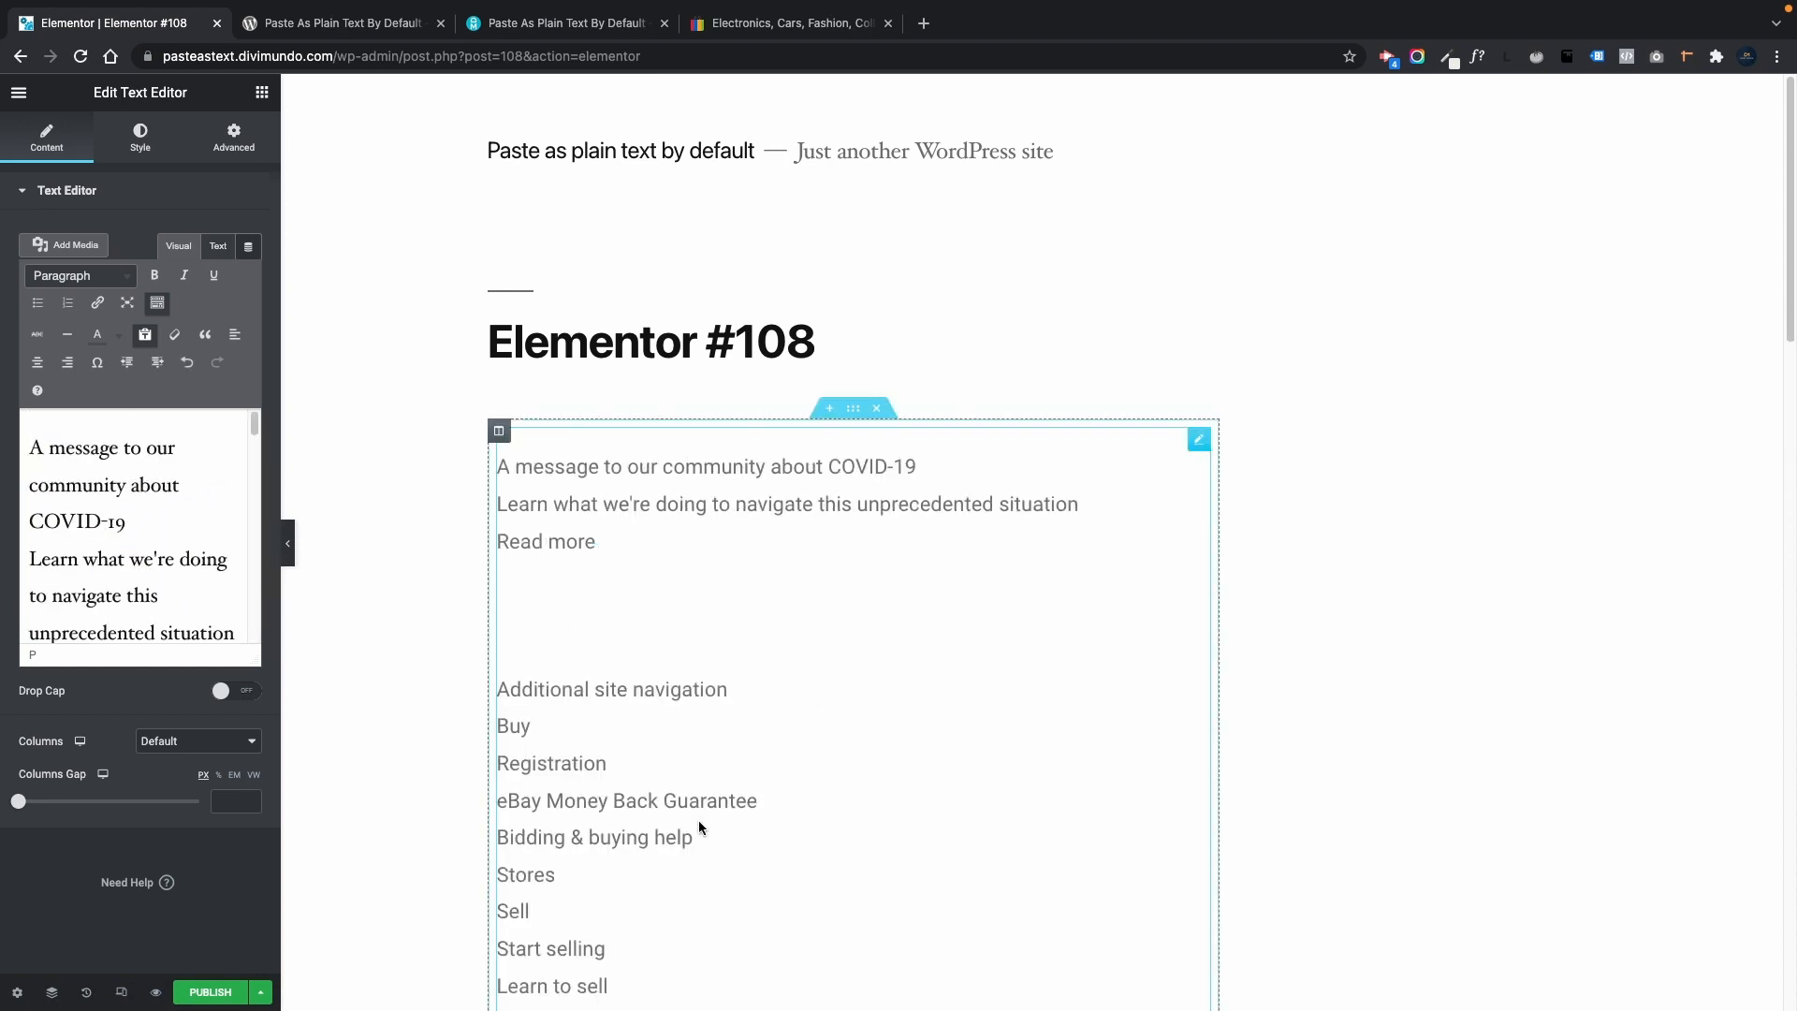
Step: Inspect the HTML code of the Elementor text widget for leftover formatting
click(219, 250)
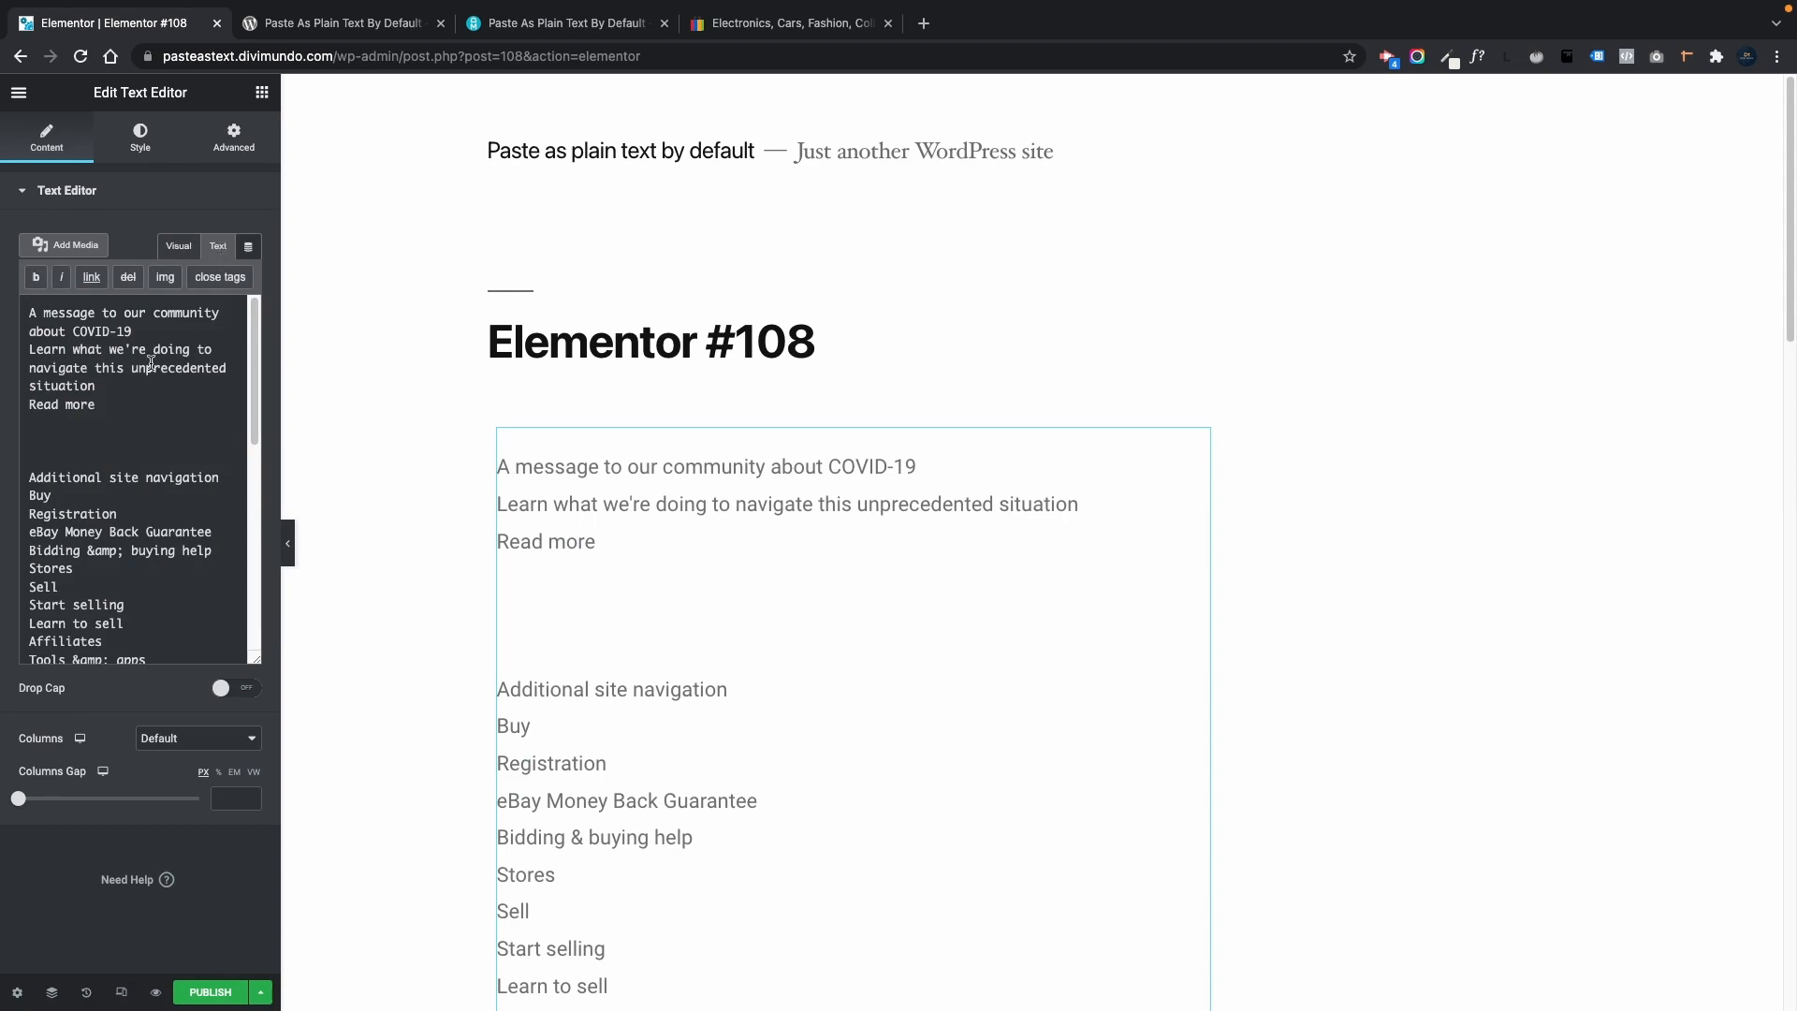
scroll(134, 432, down, 5)
scroll(134, 433, up, 3)
scroll(133, 432, up, 3)
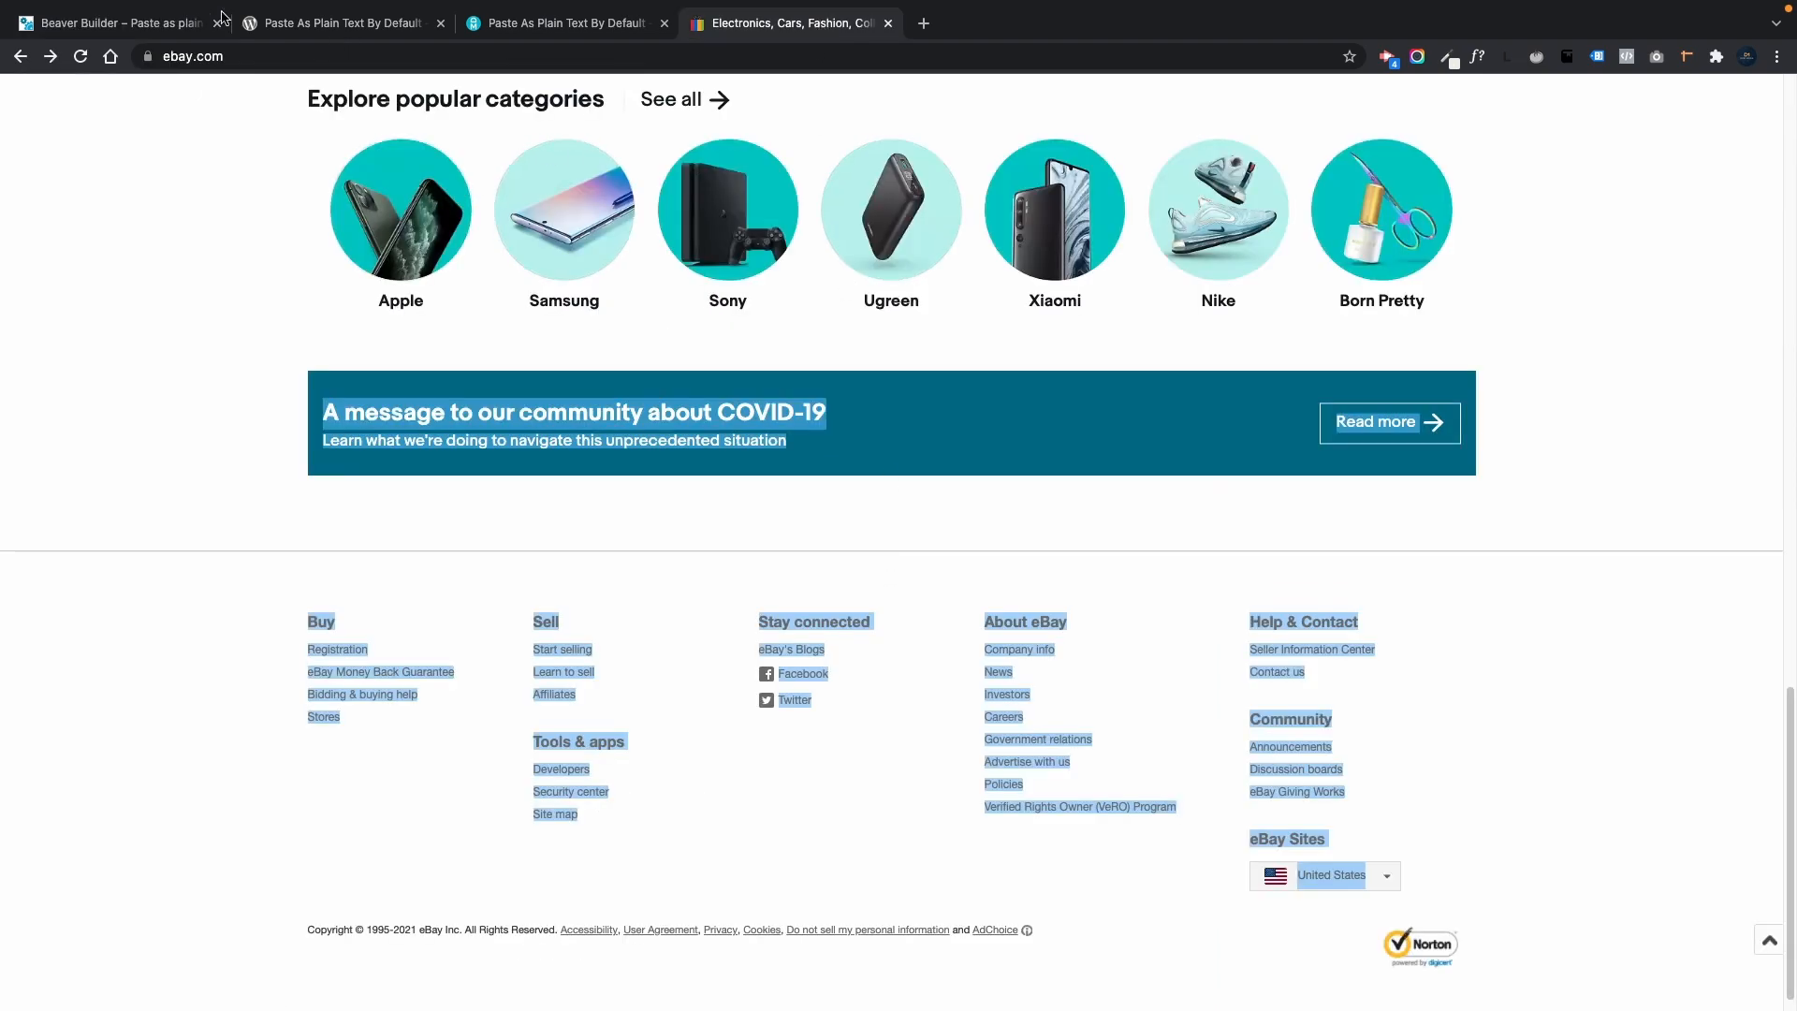
Step: Switch to the Beaver Builder page and paste the copied eBay text into its empty Text Editor module
click(105, 21)
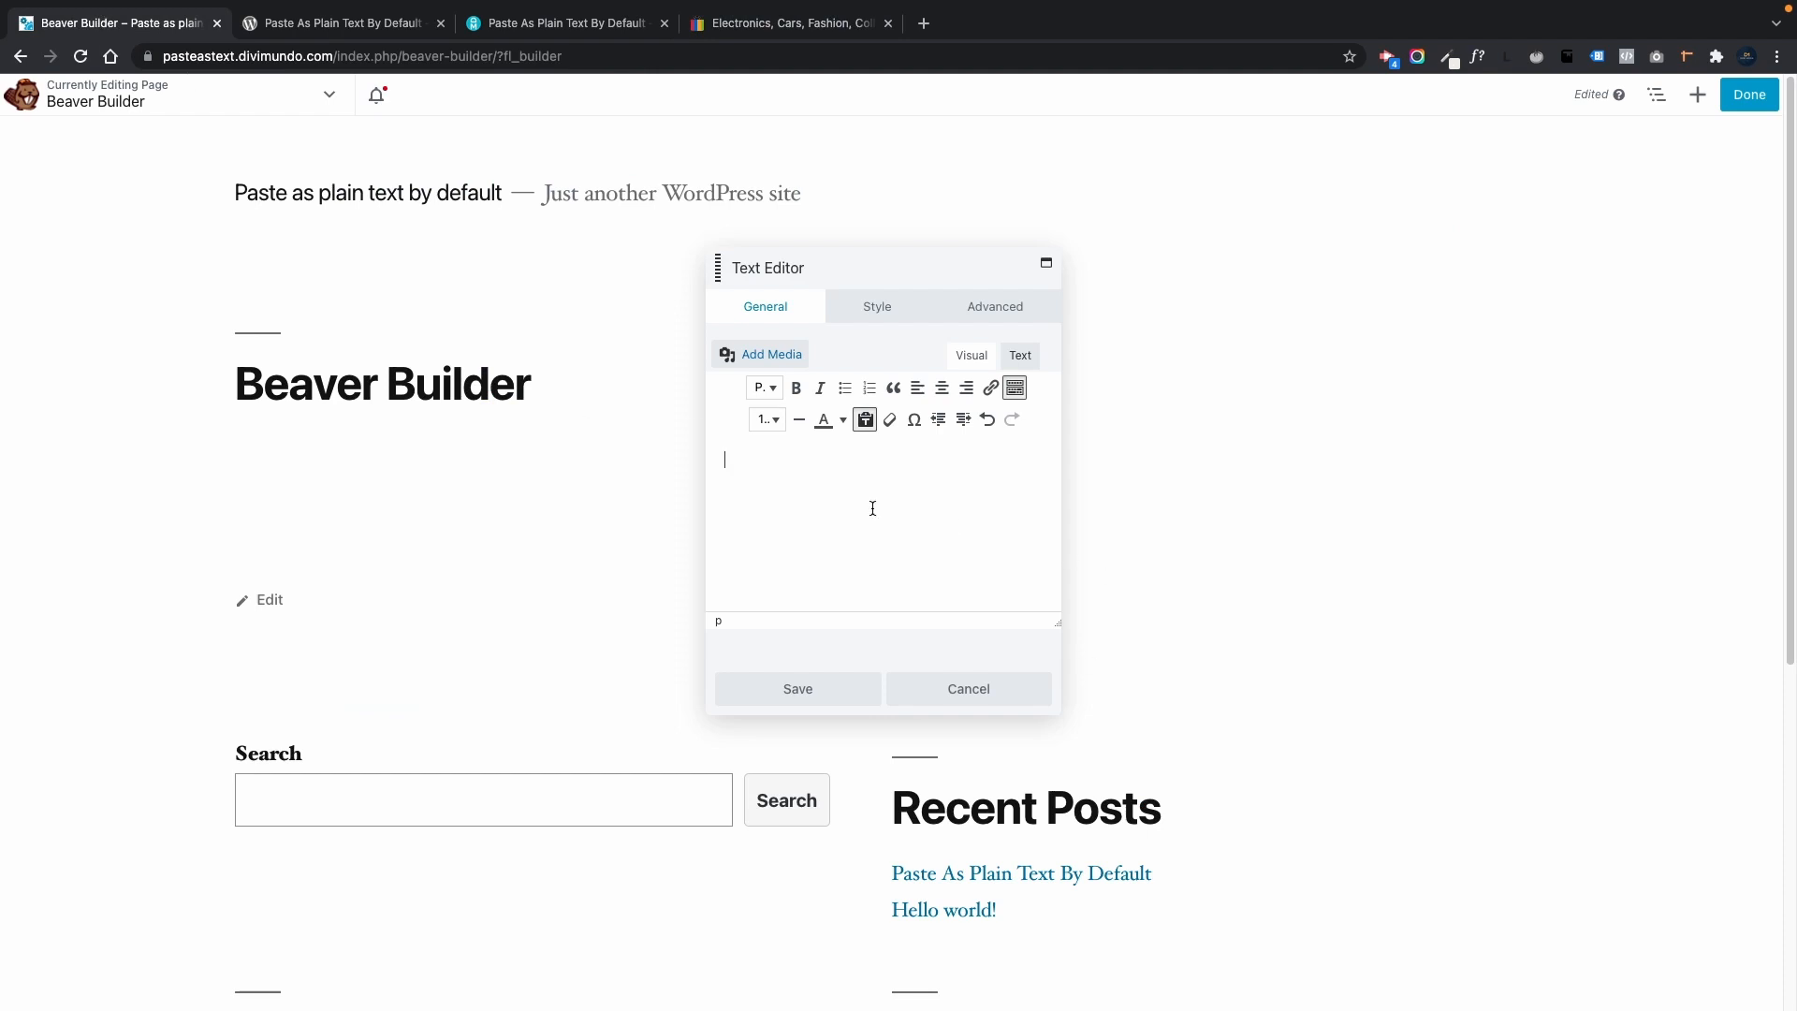
key(super+v)
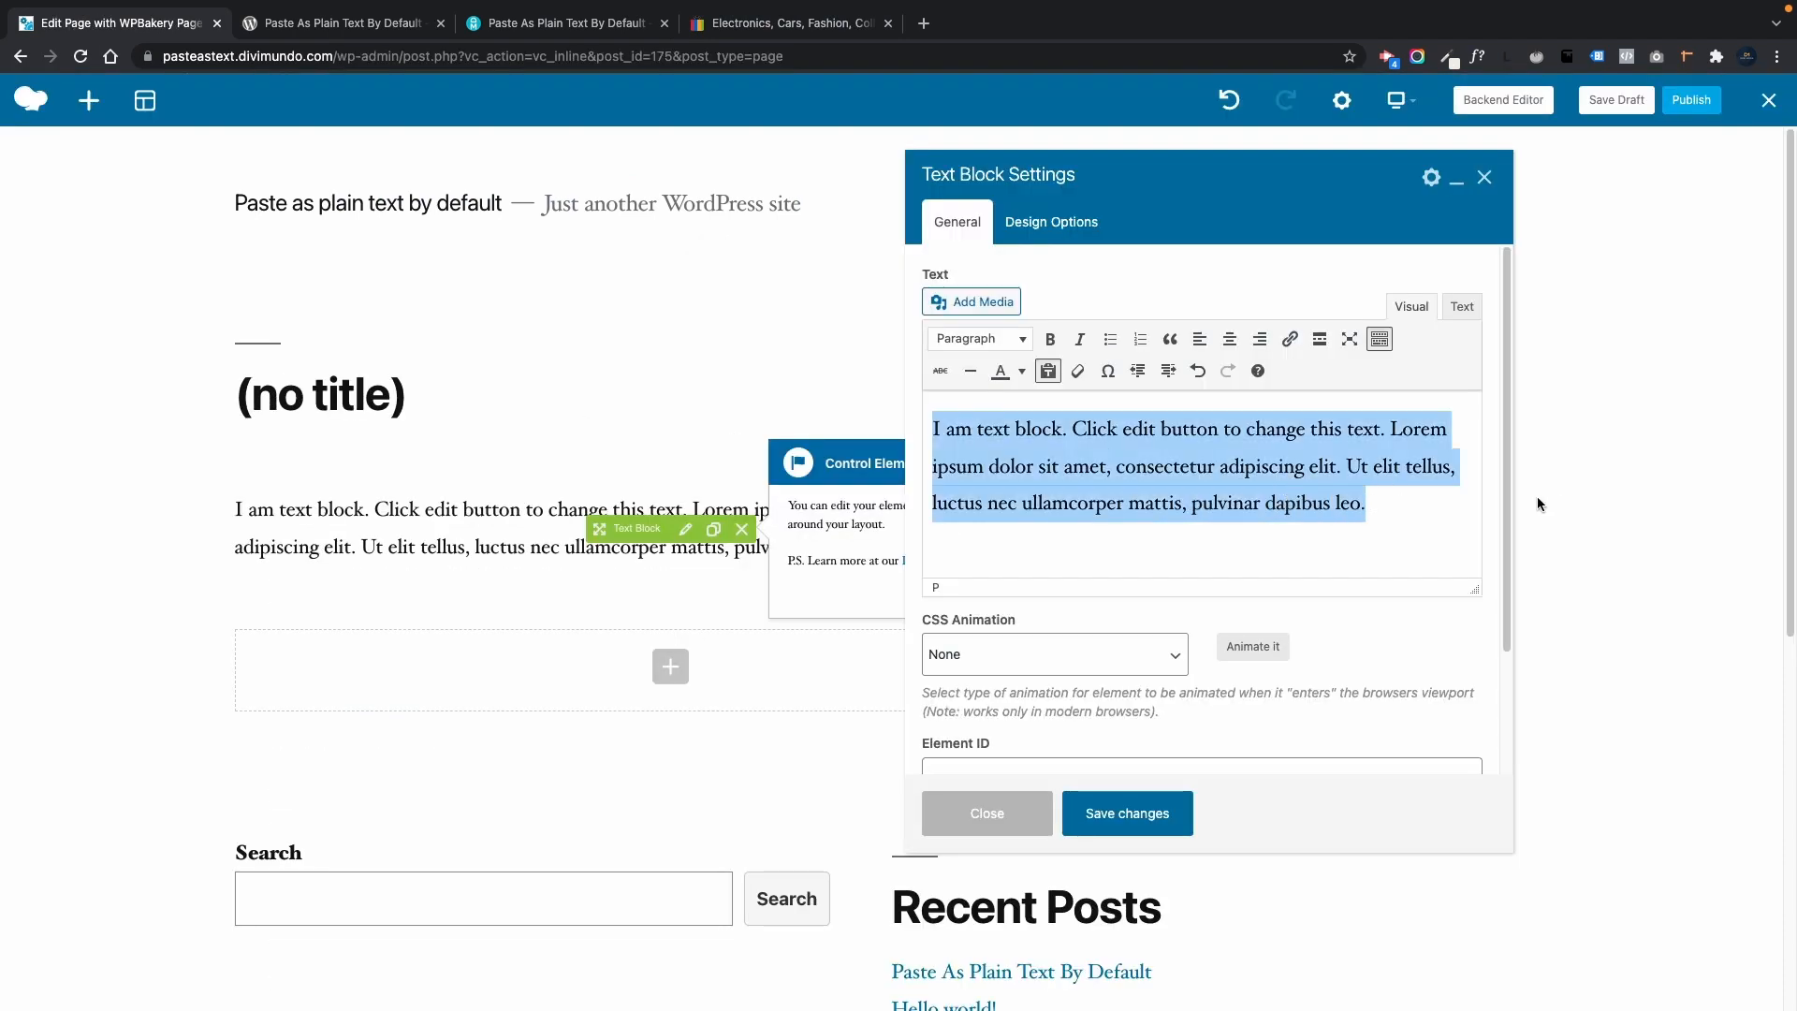
Step: Replace the WPBakery text block's placeholder with the copied eBay text, and paste it into the WPUF form's Post description
key(super+v)
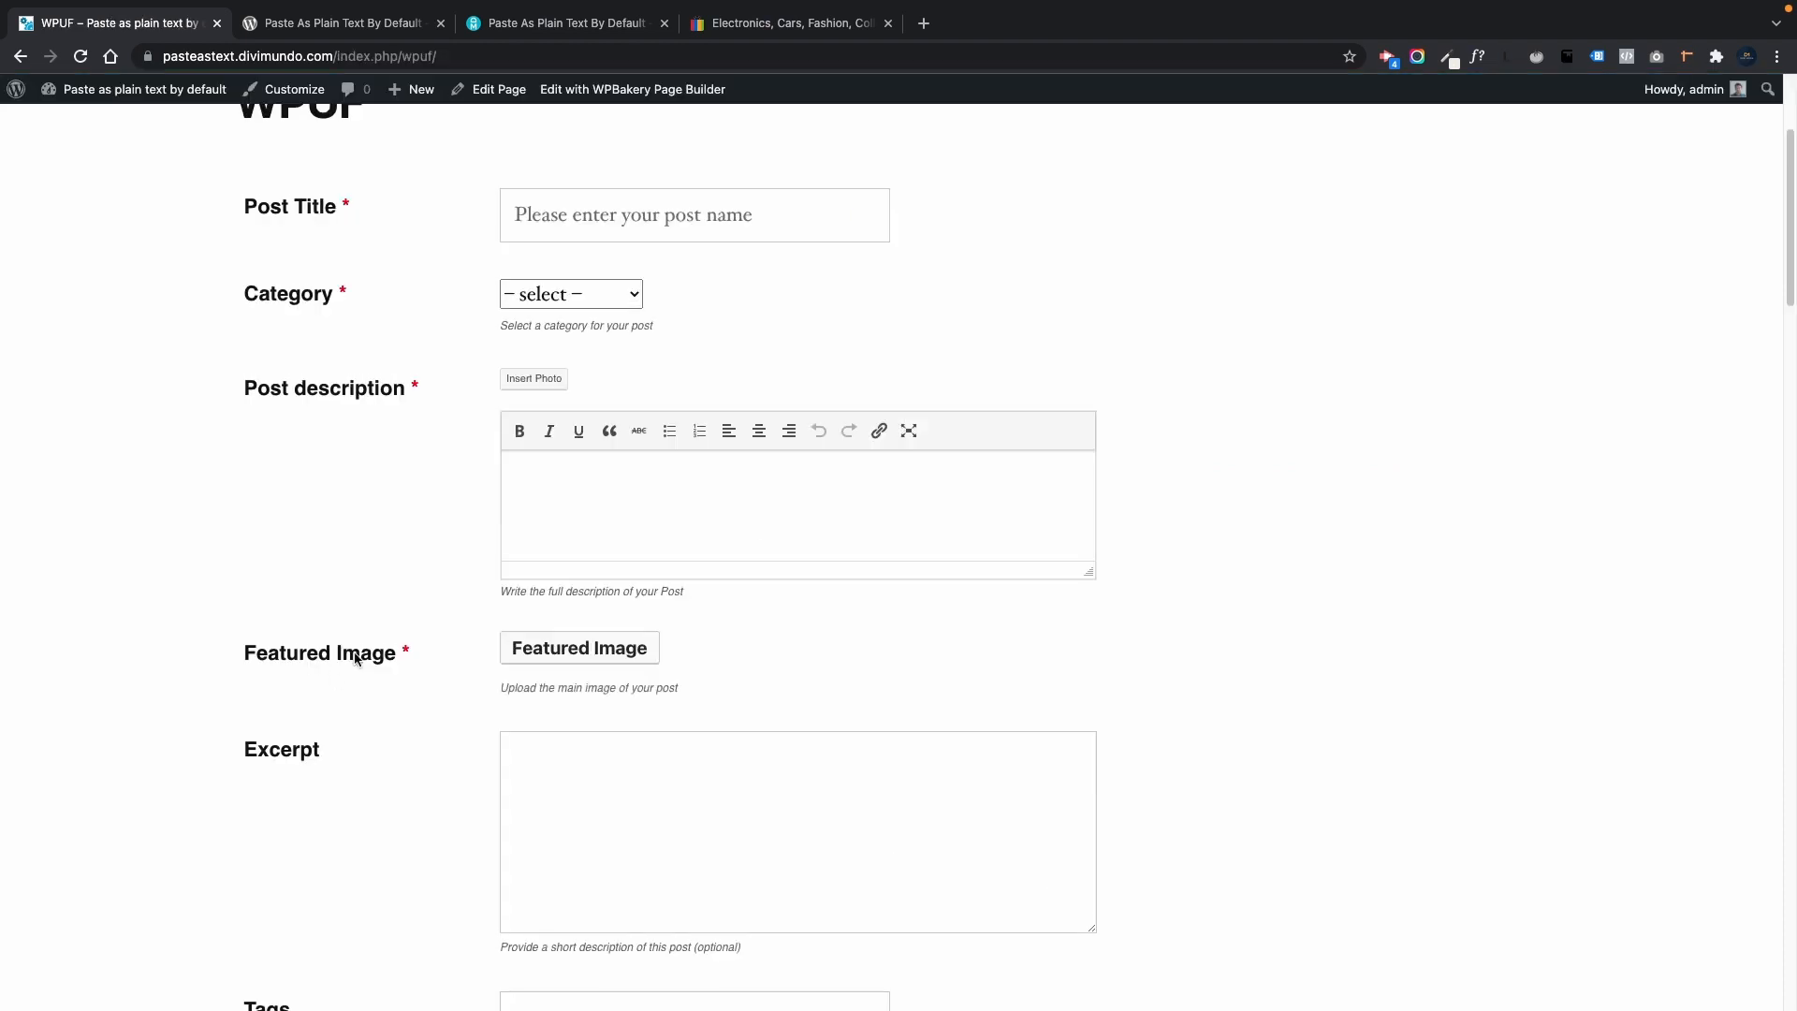
click(756, 528)
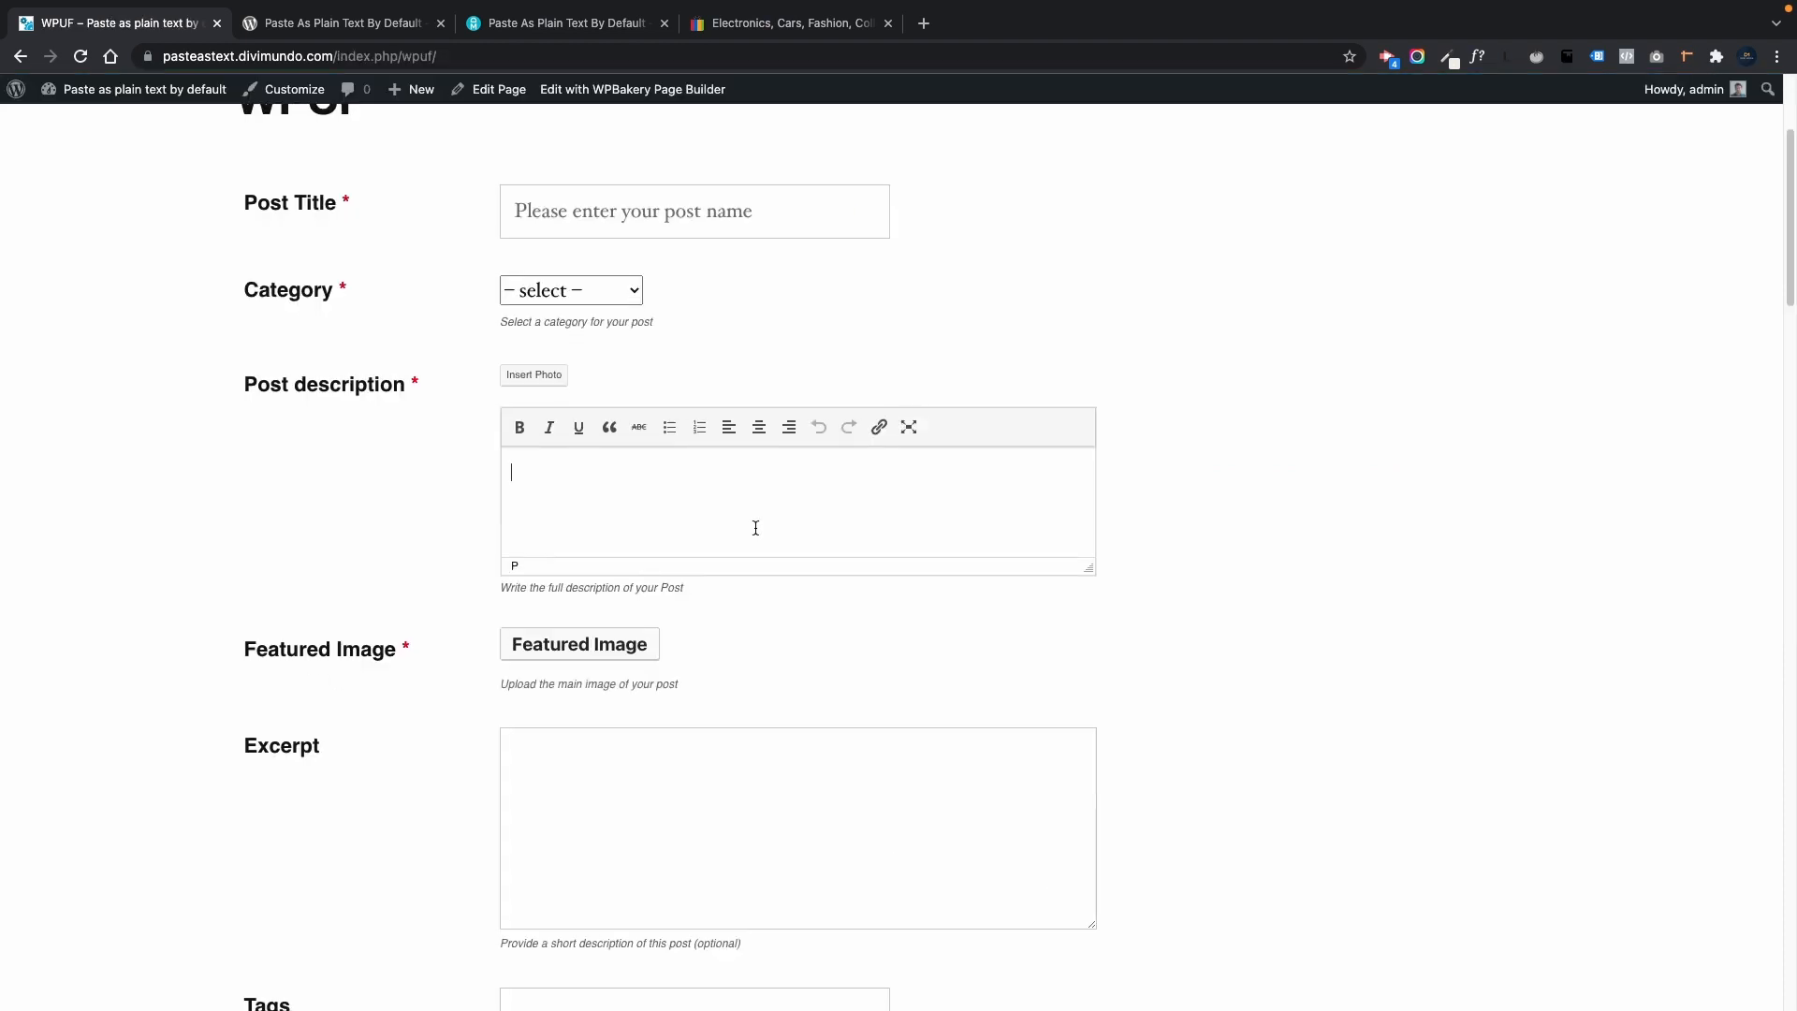
key(super+v)
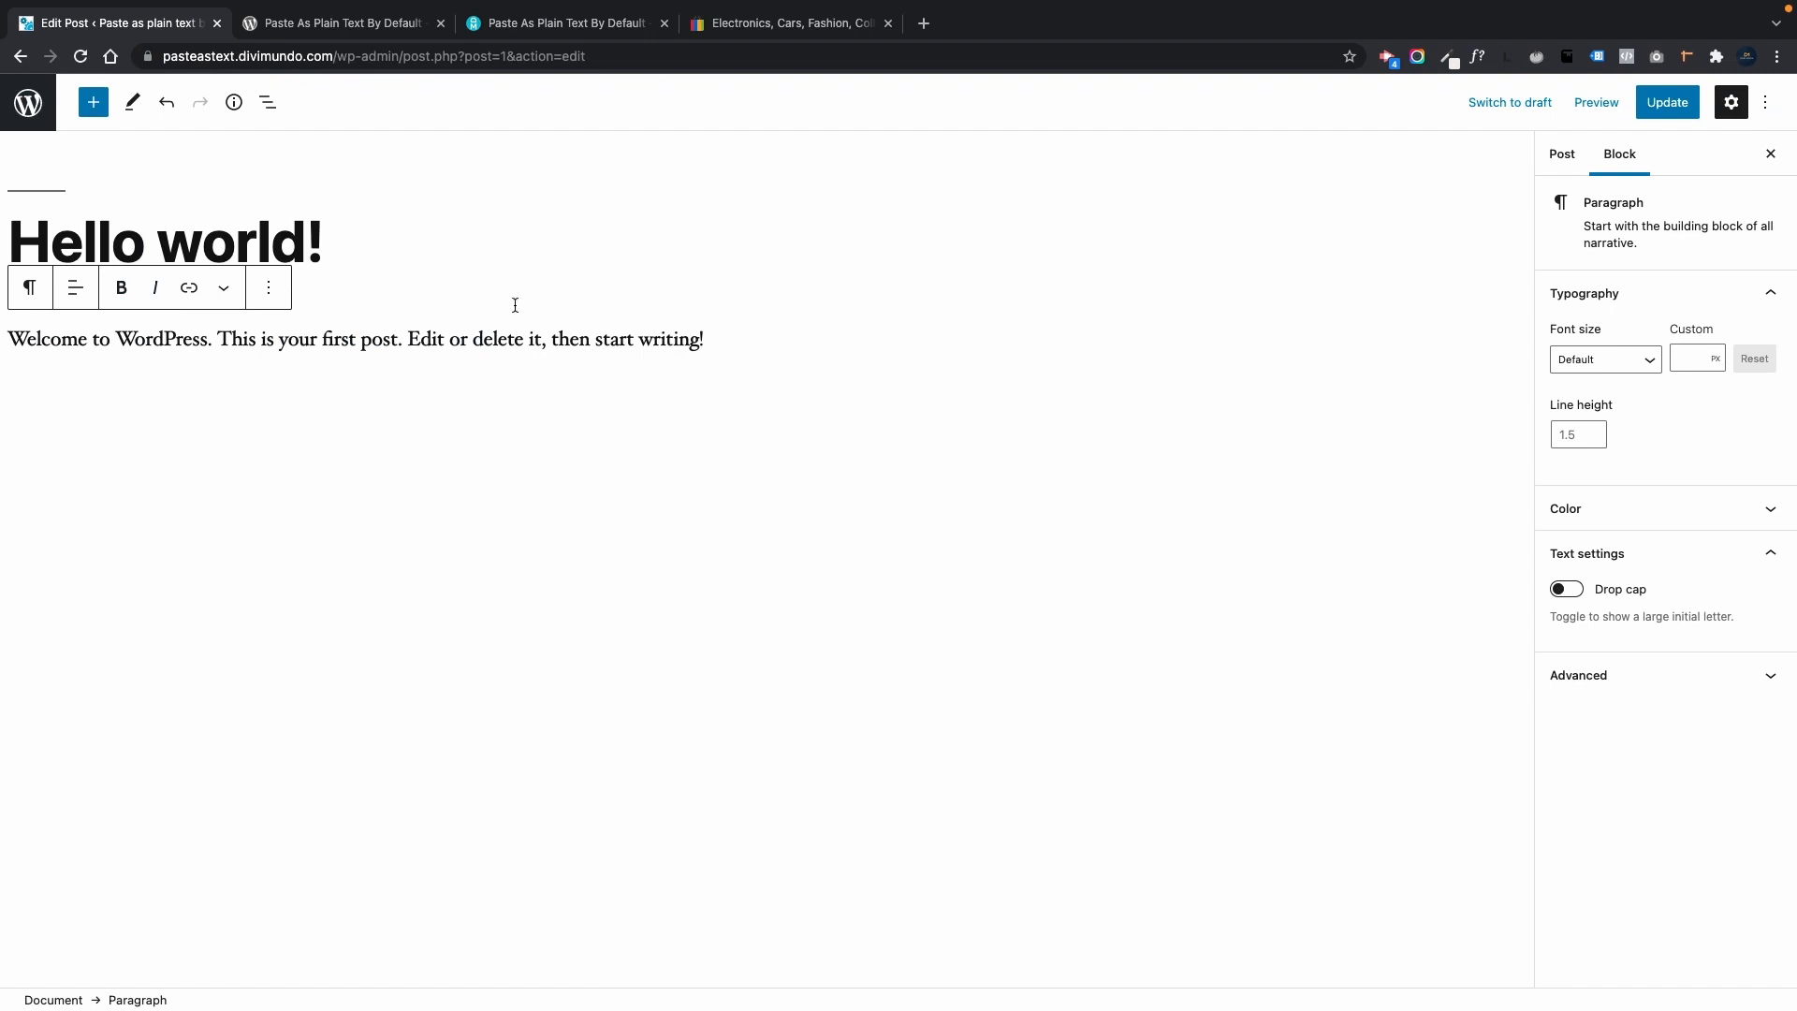
Step: Try replacing the "Hello world!" post's paragraph in the block editor with a normal paste of the eBay content, and undo it
drag(777, 341, 2, 321)
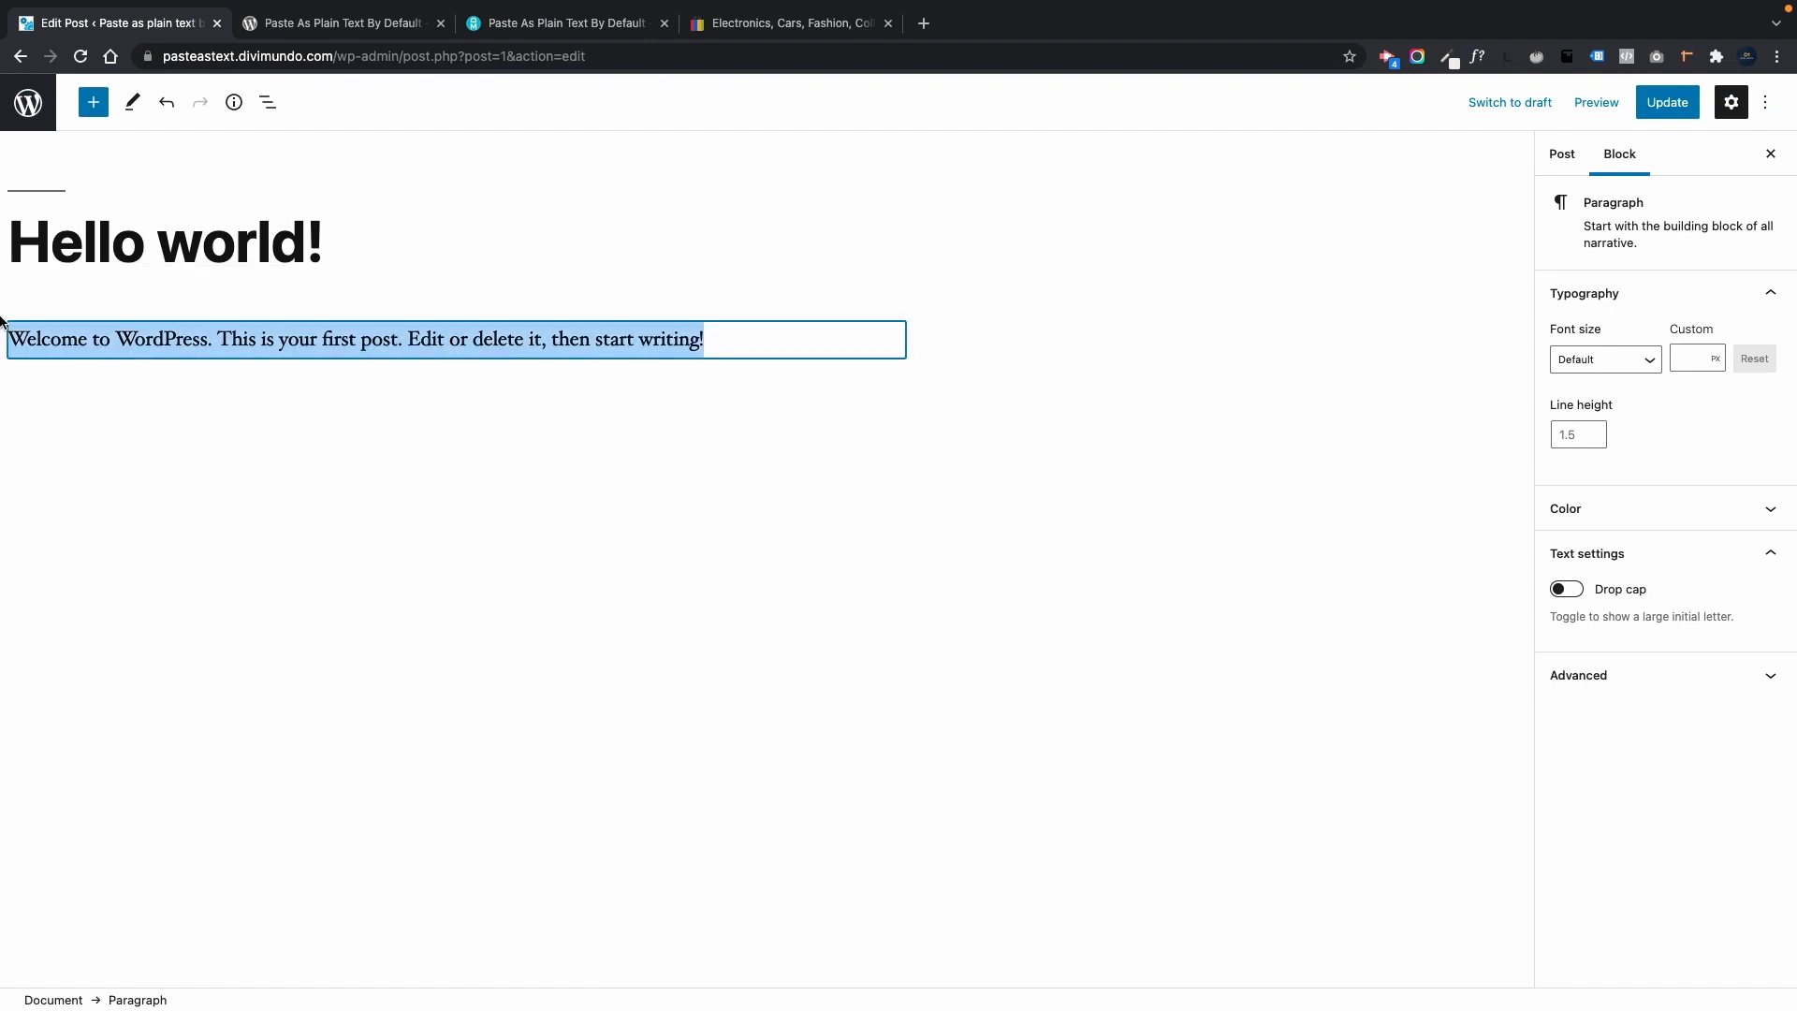
key(super+v)
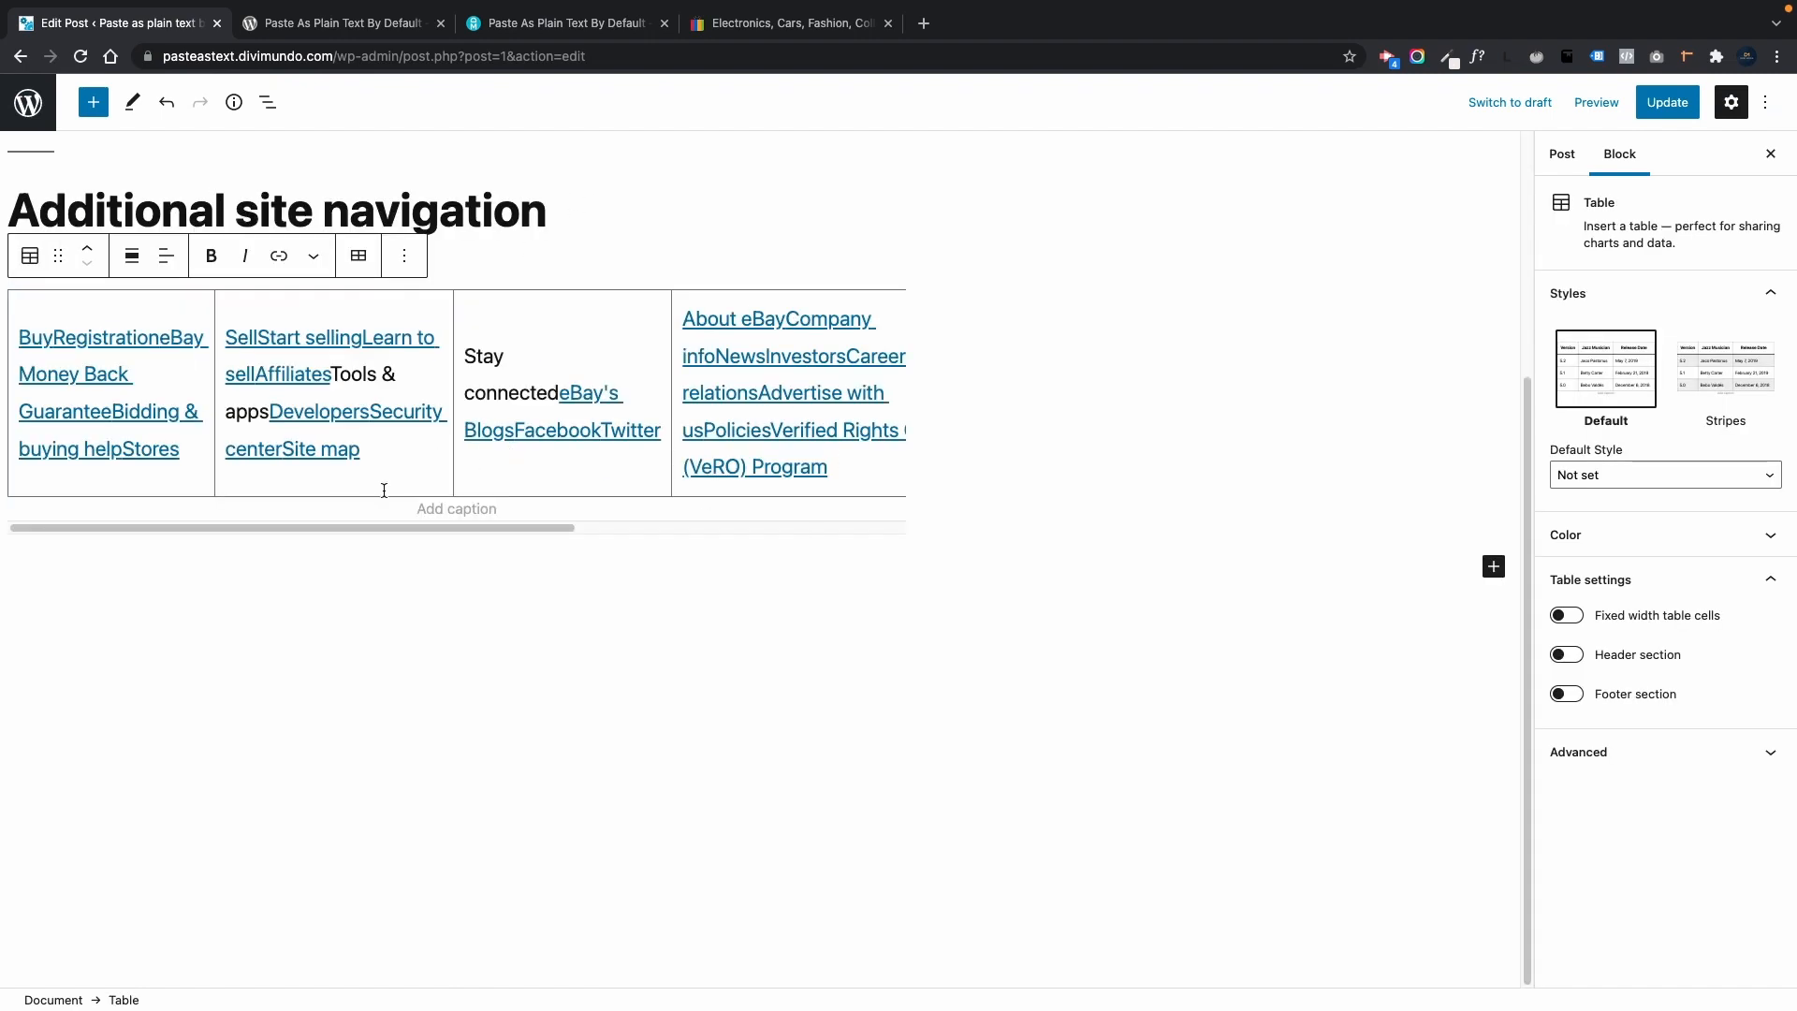
key(super+z)
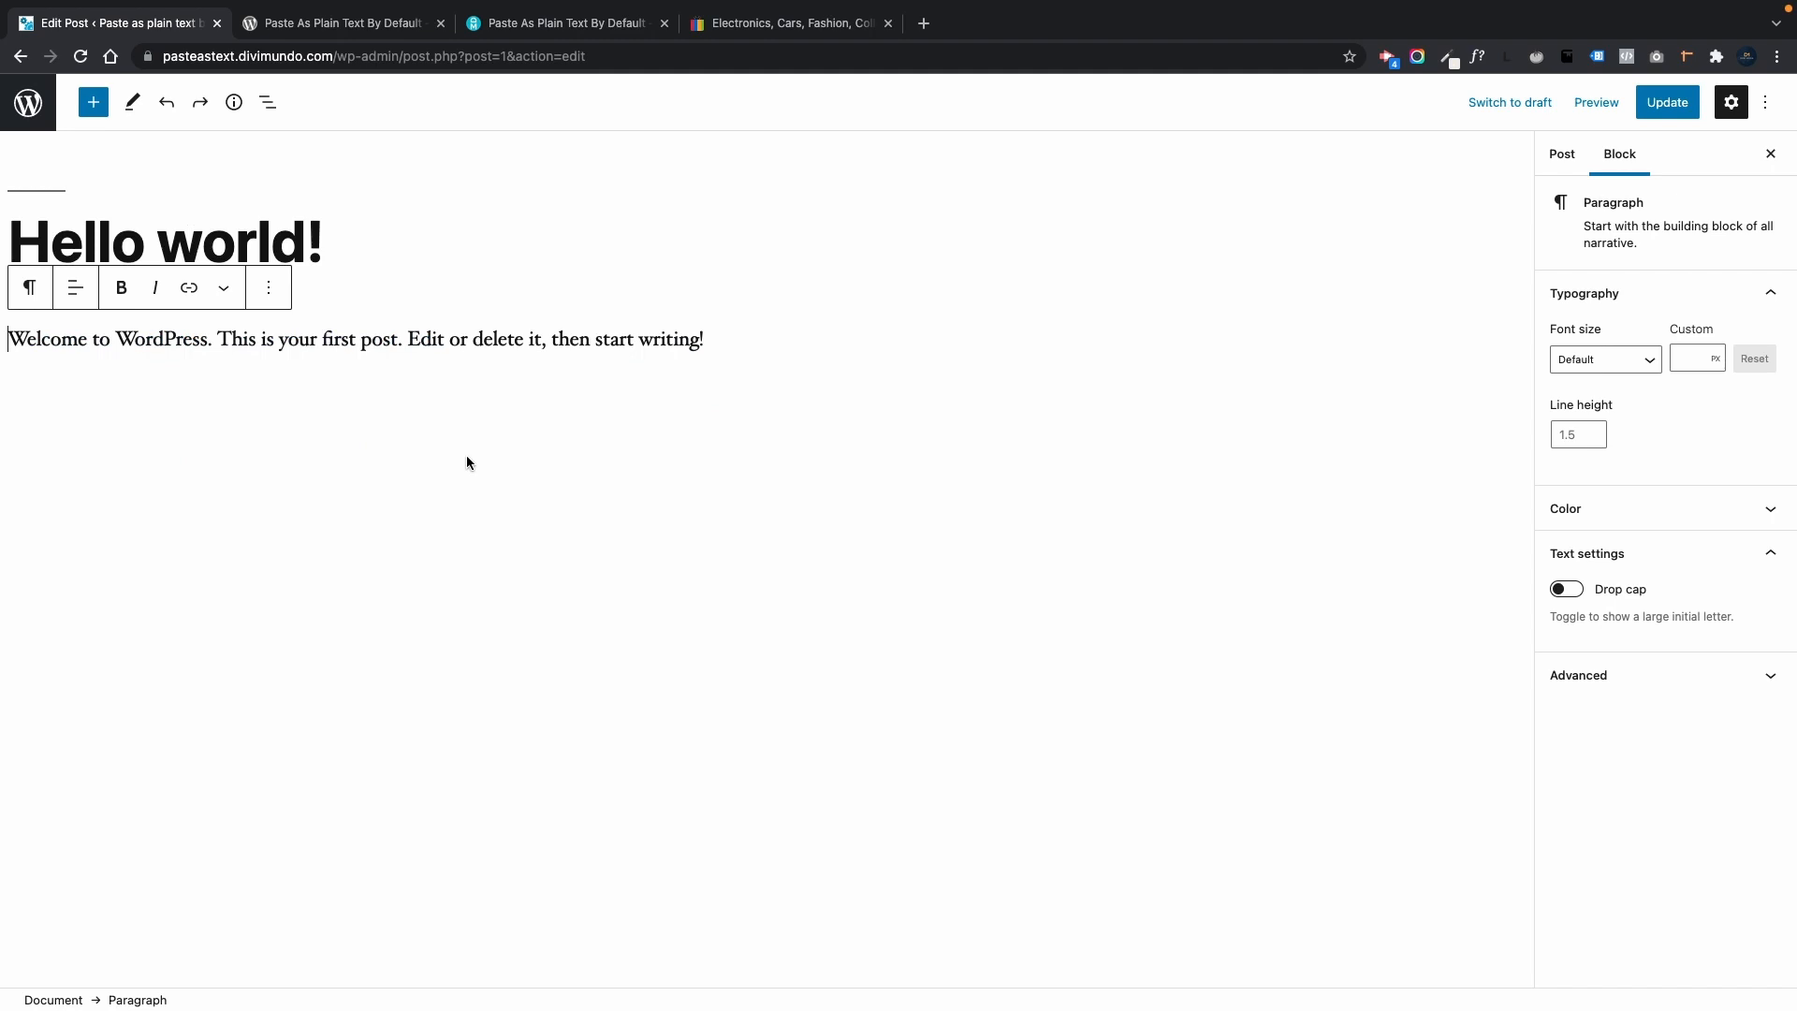
Step: Try replacing the "Hello world!" post's paragraph with the eBay content using Paste and Match Style, and undo it
key(super+a)
right_click(413, 336)
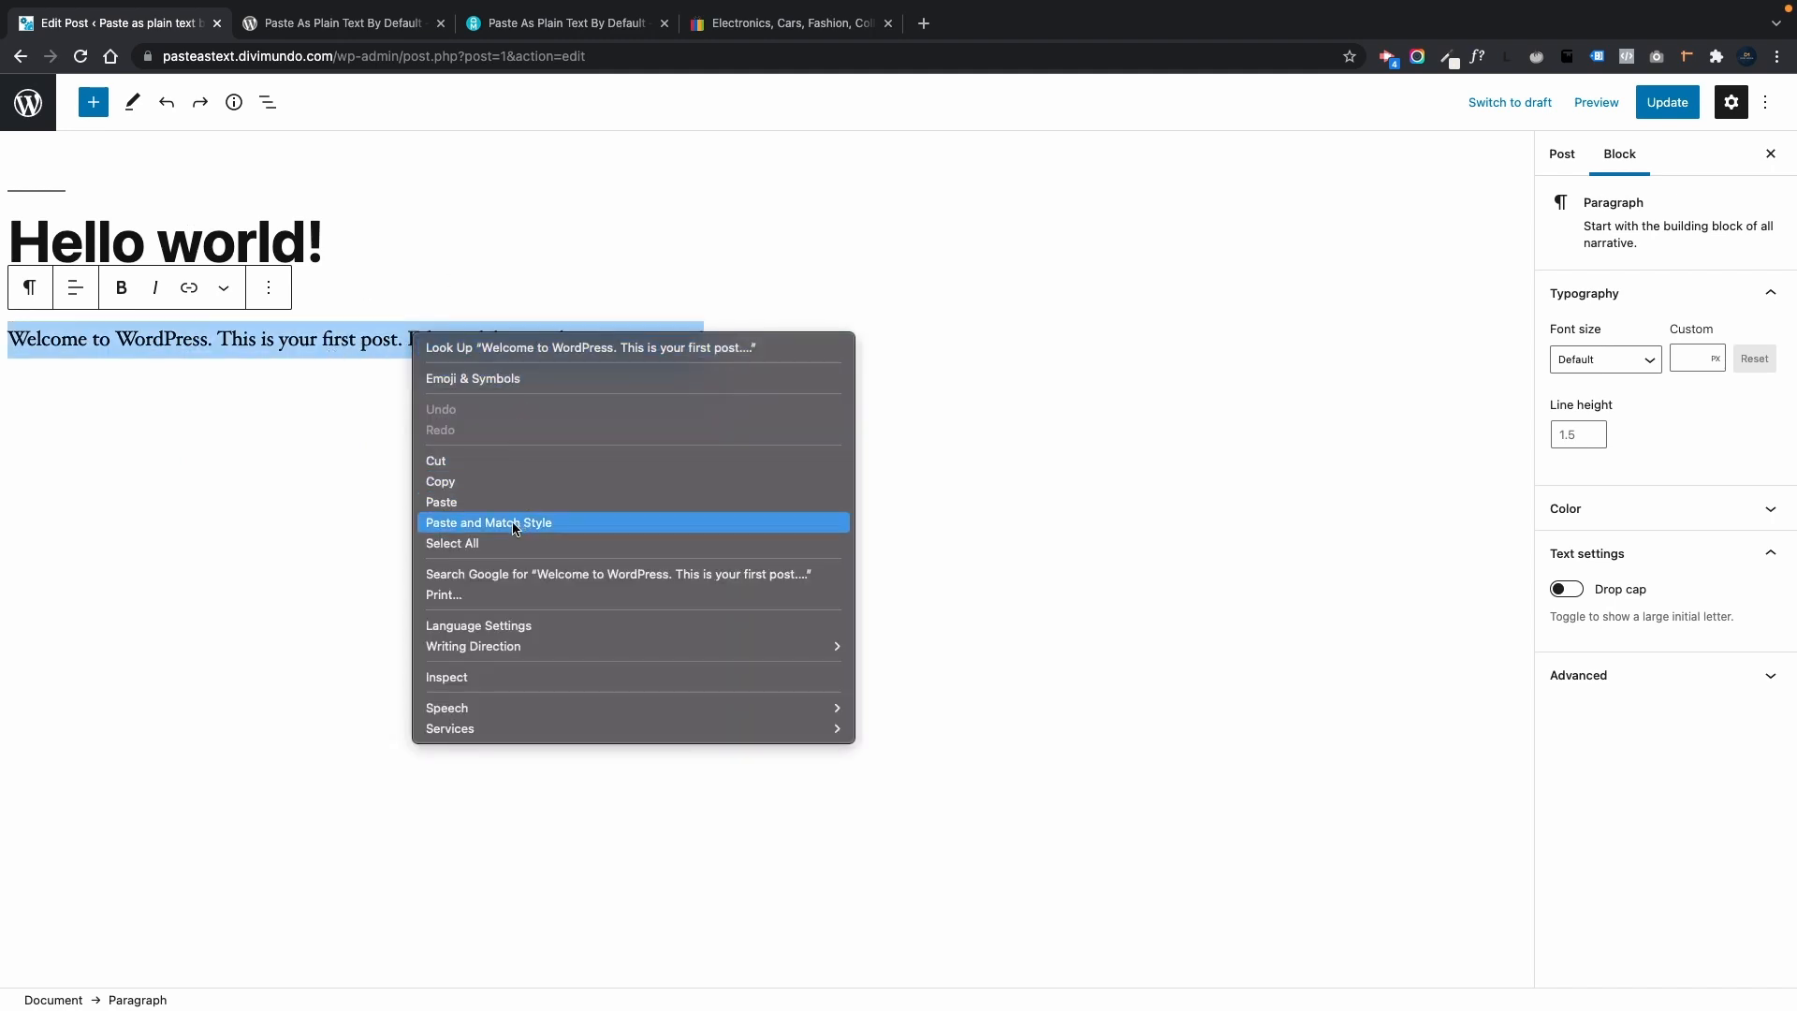
click(572, 530)
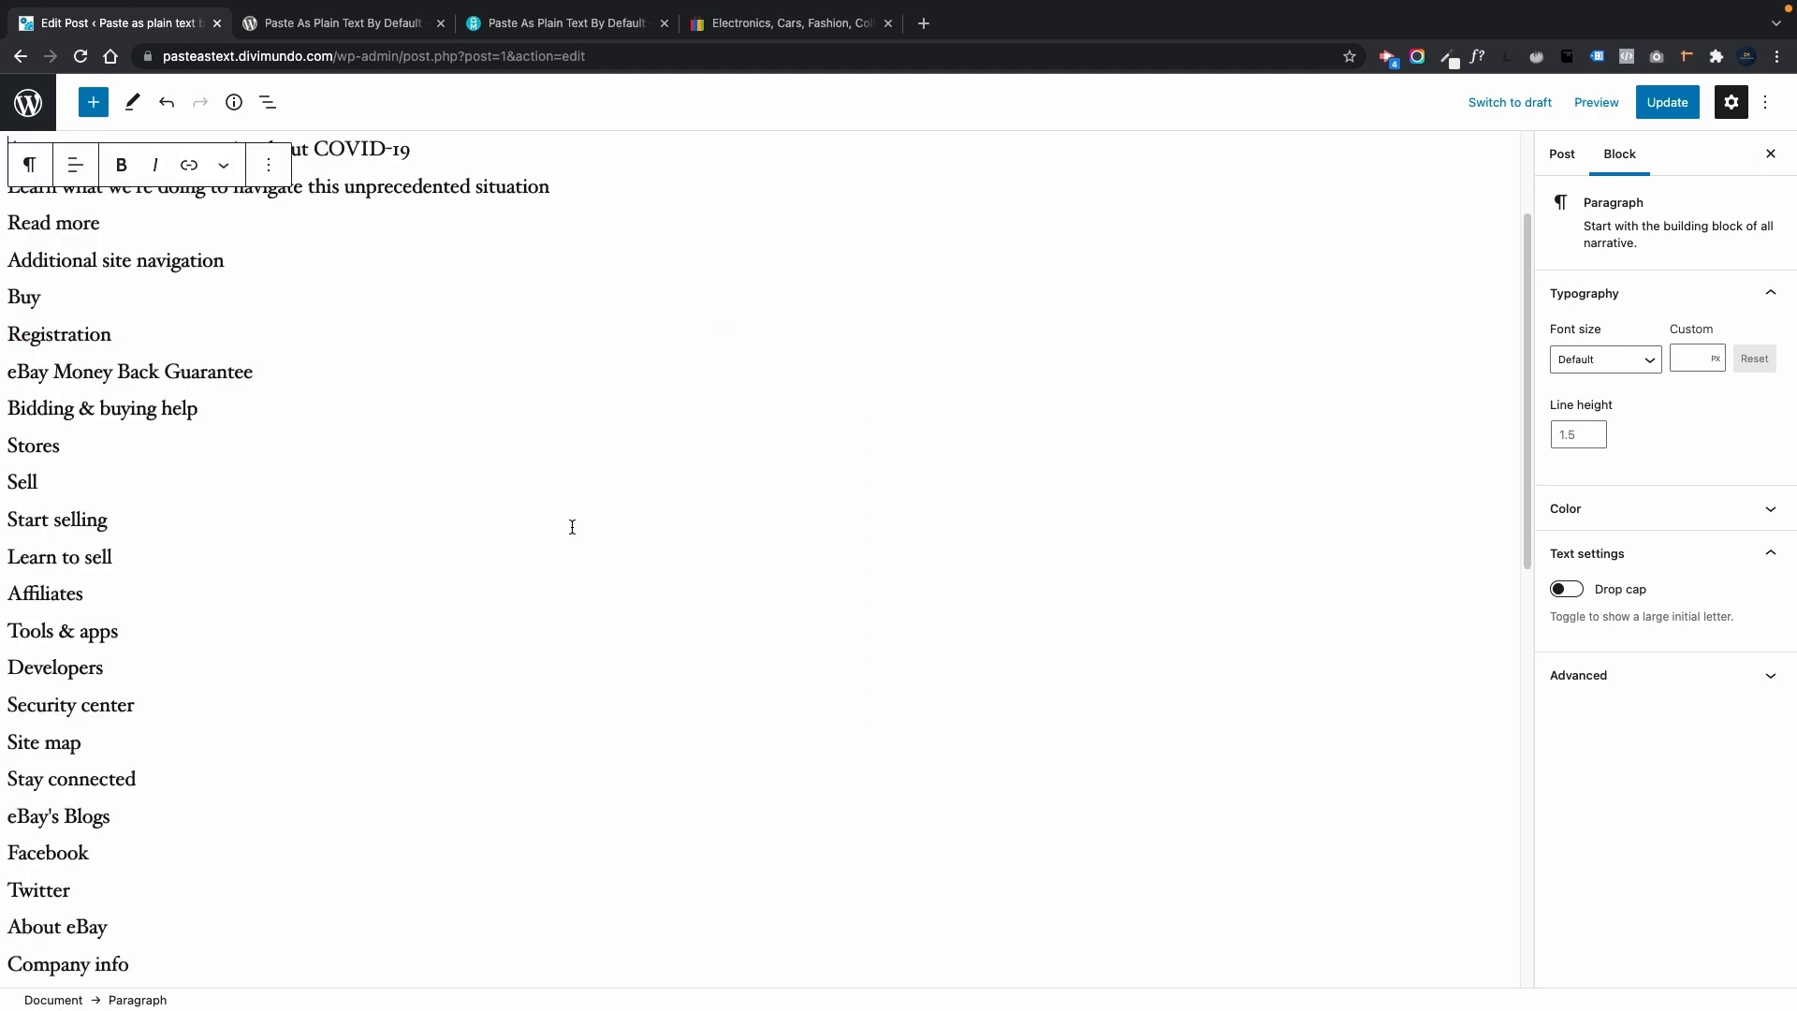
scroll(552, 502, up, 3)
key(super+z)
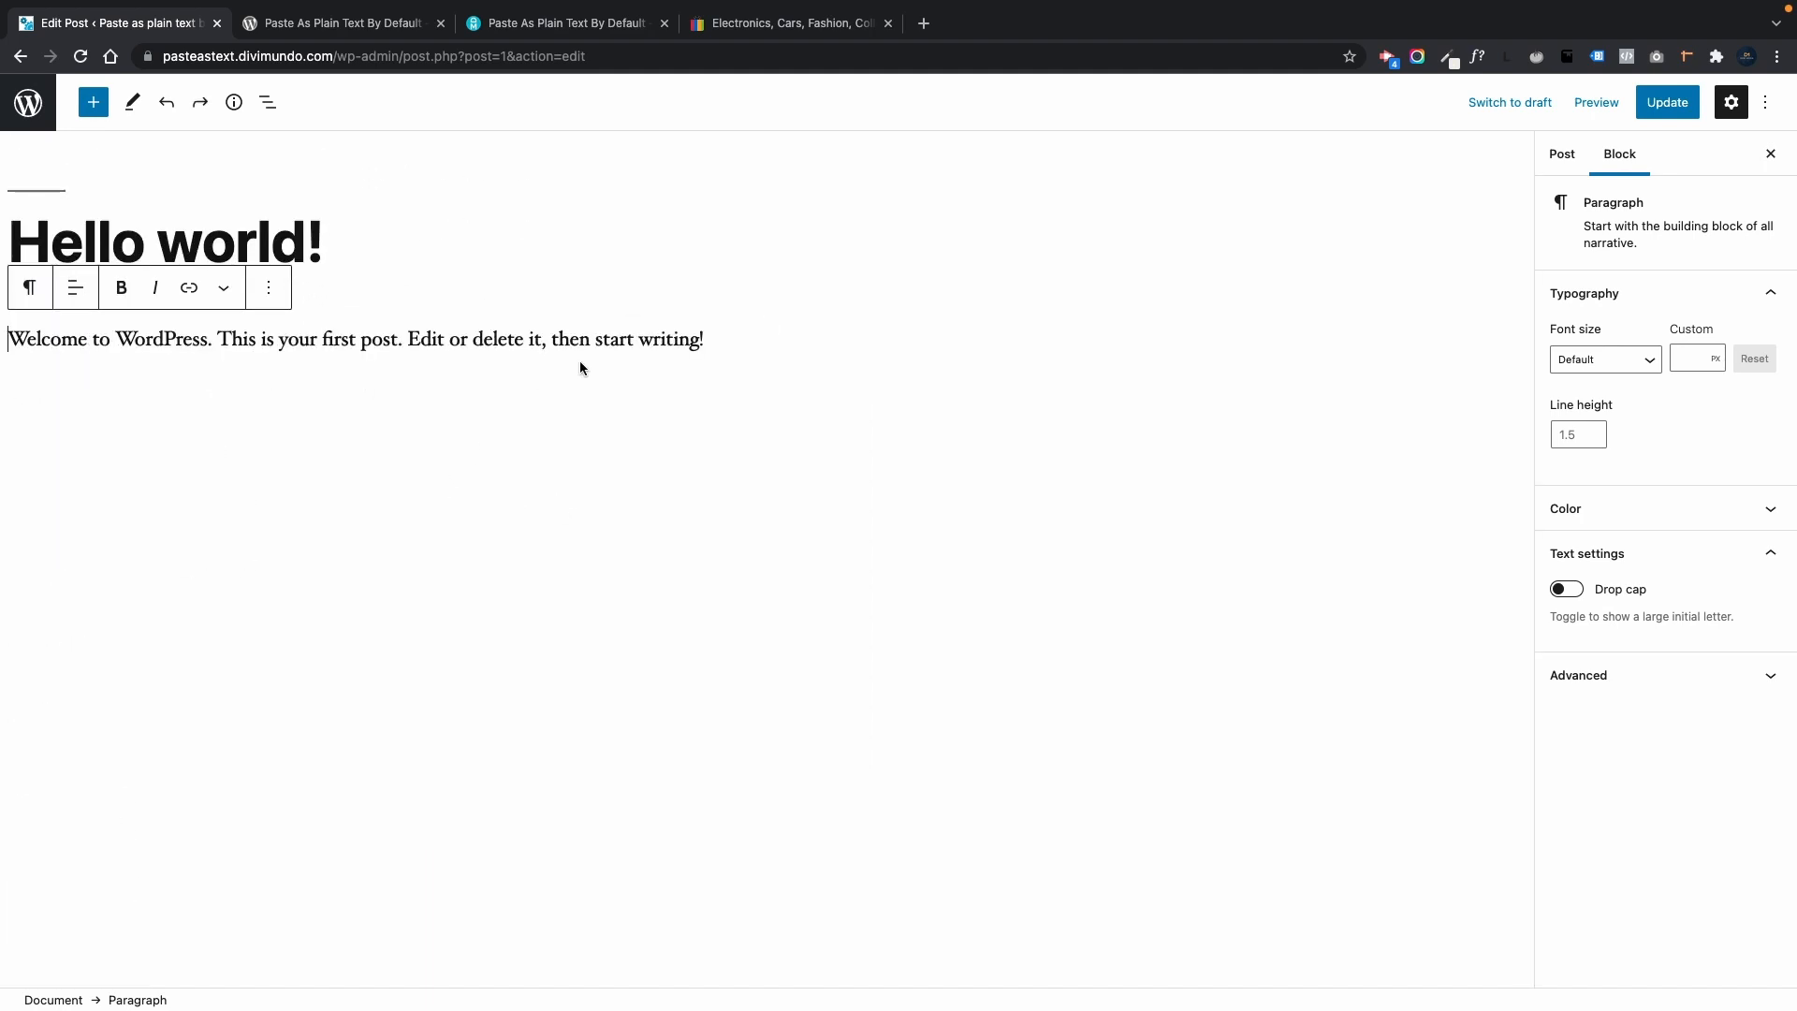
Step: Show the "Hello world!" post's paragraph block as HTML and select the text between its <p> tags
click(268, 292)
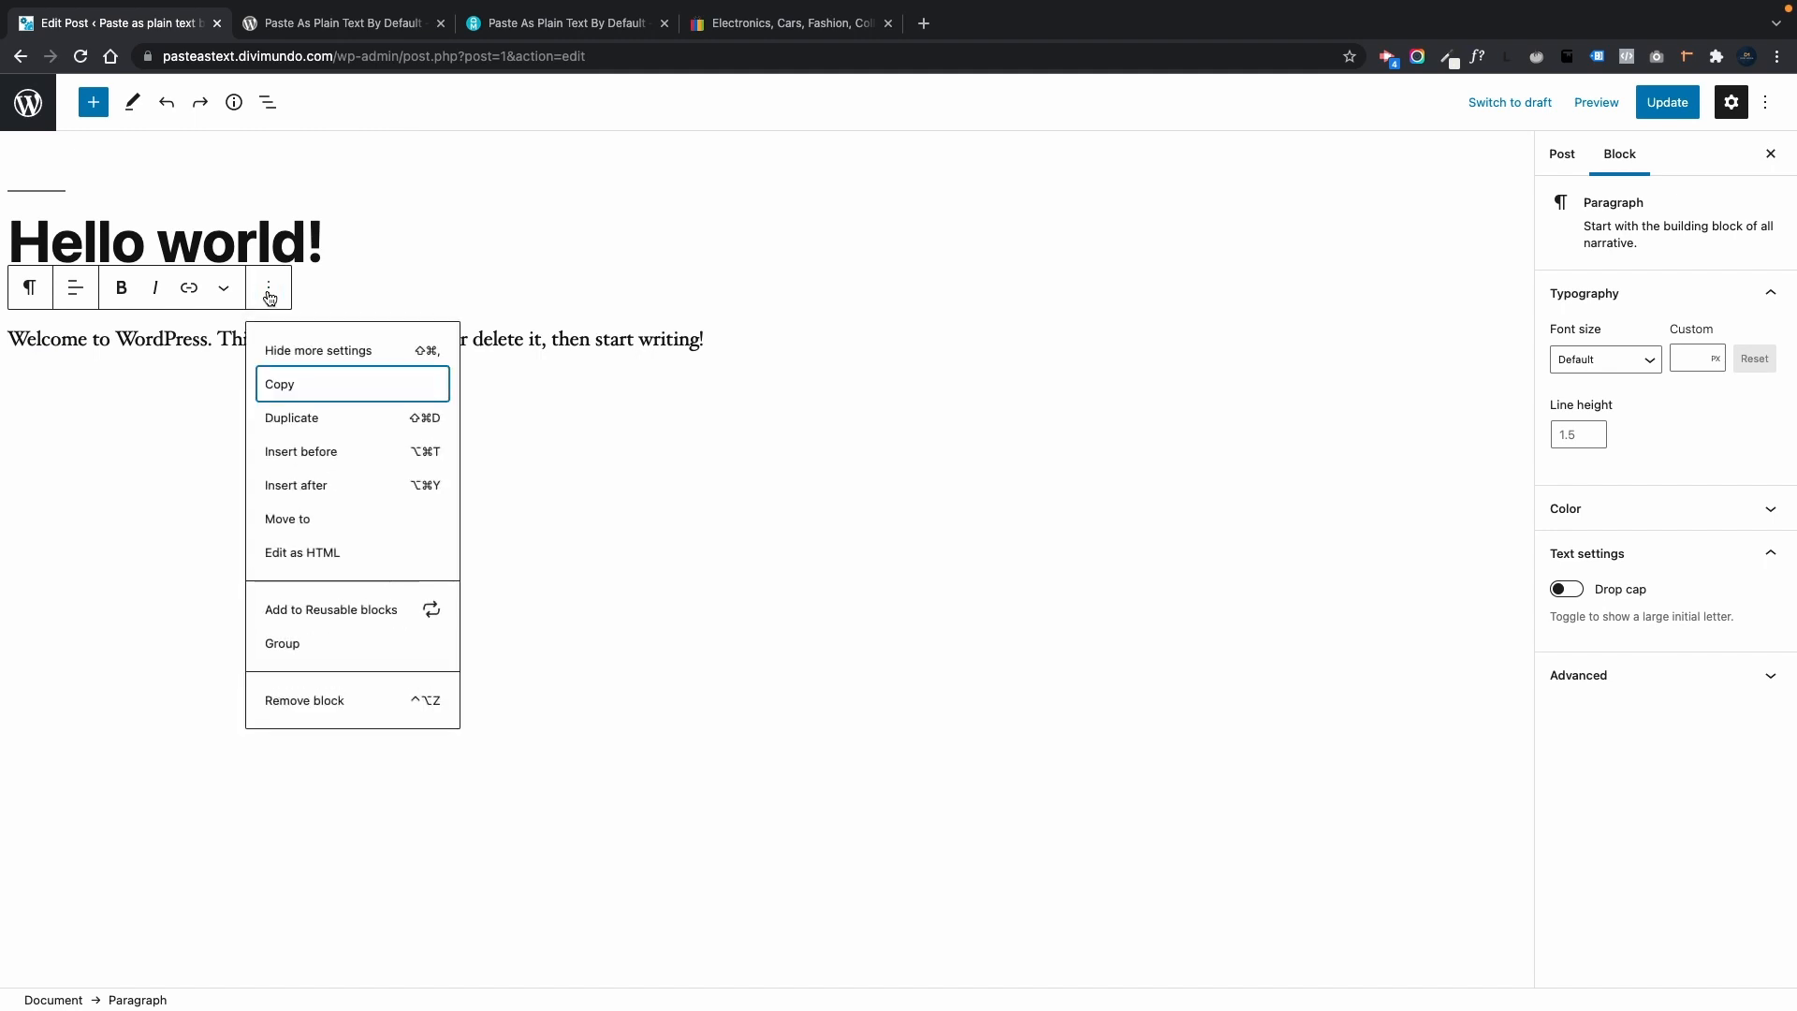
click(349, 553)
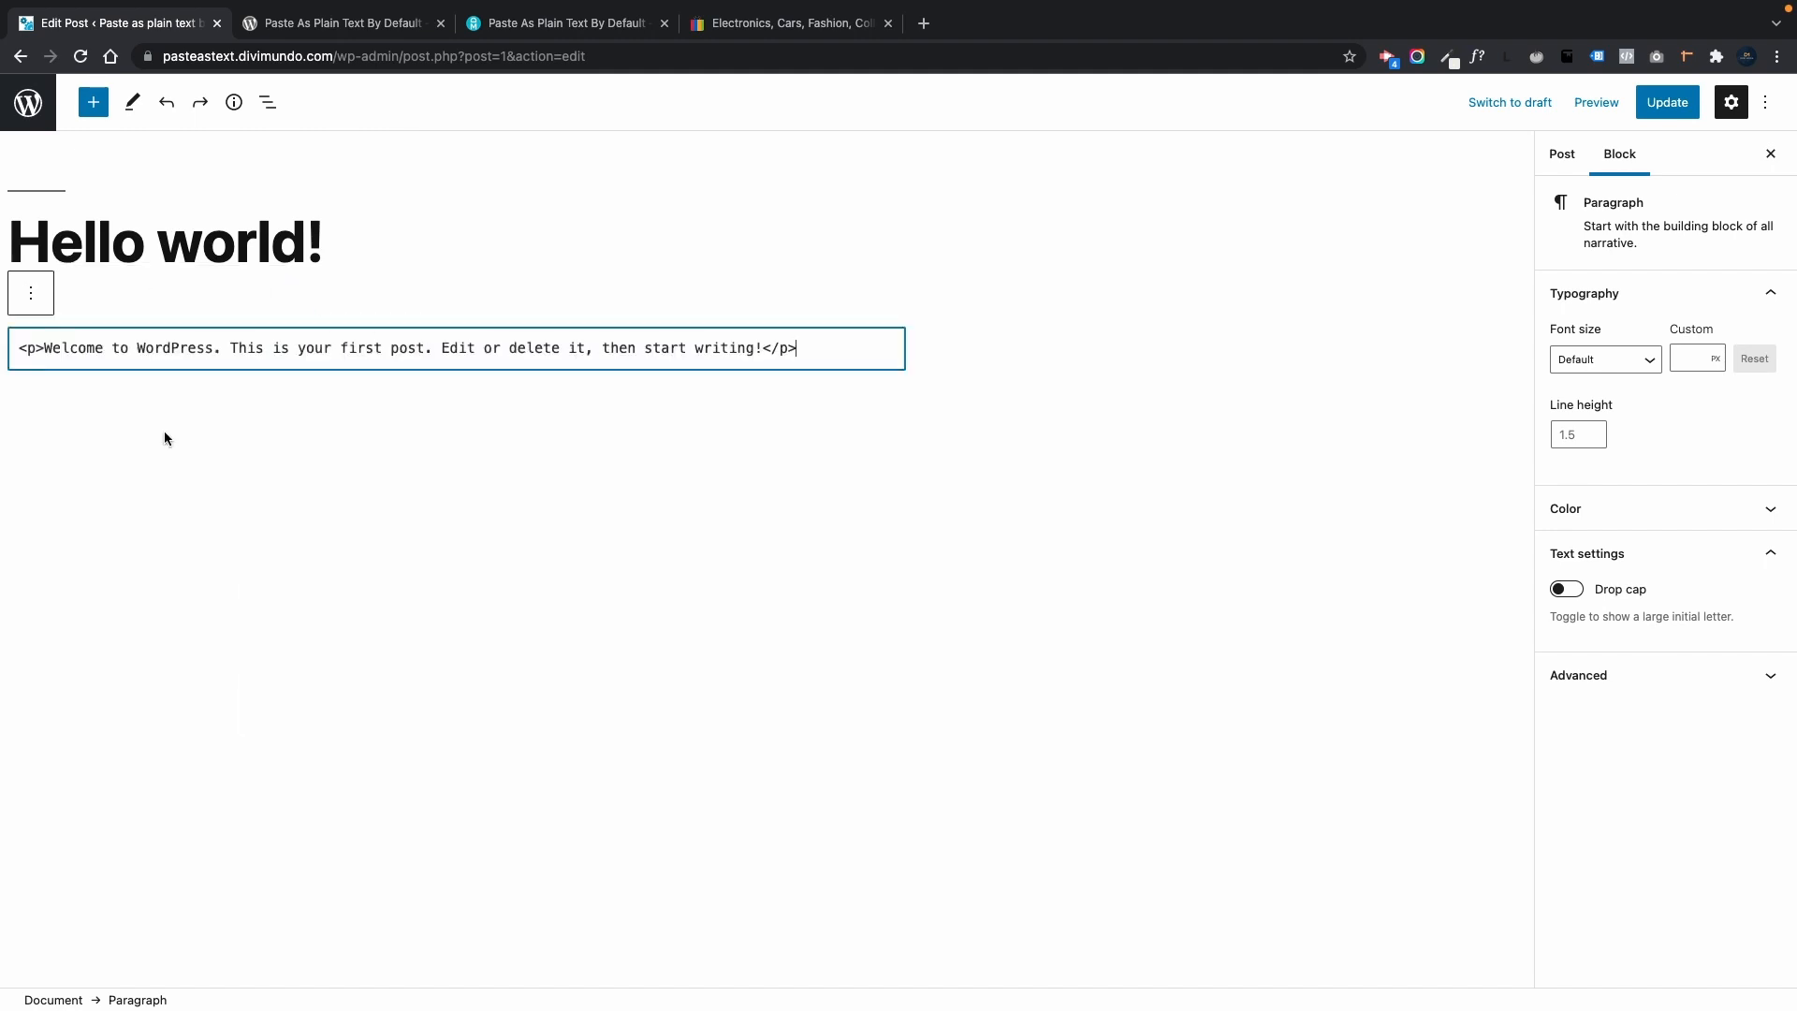
drag(45, 349, 762, 357)
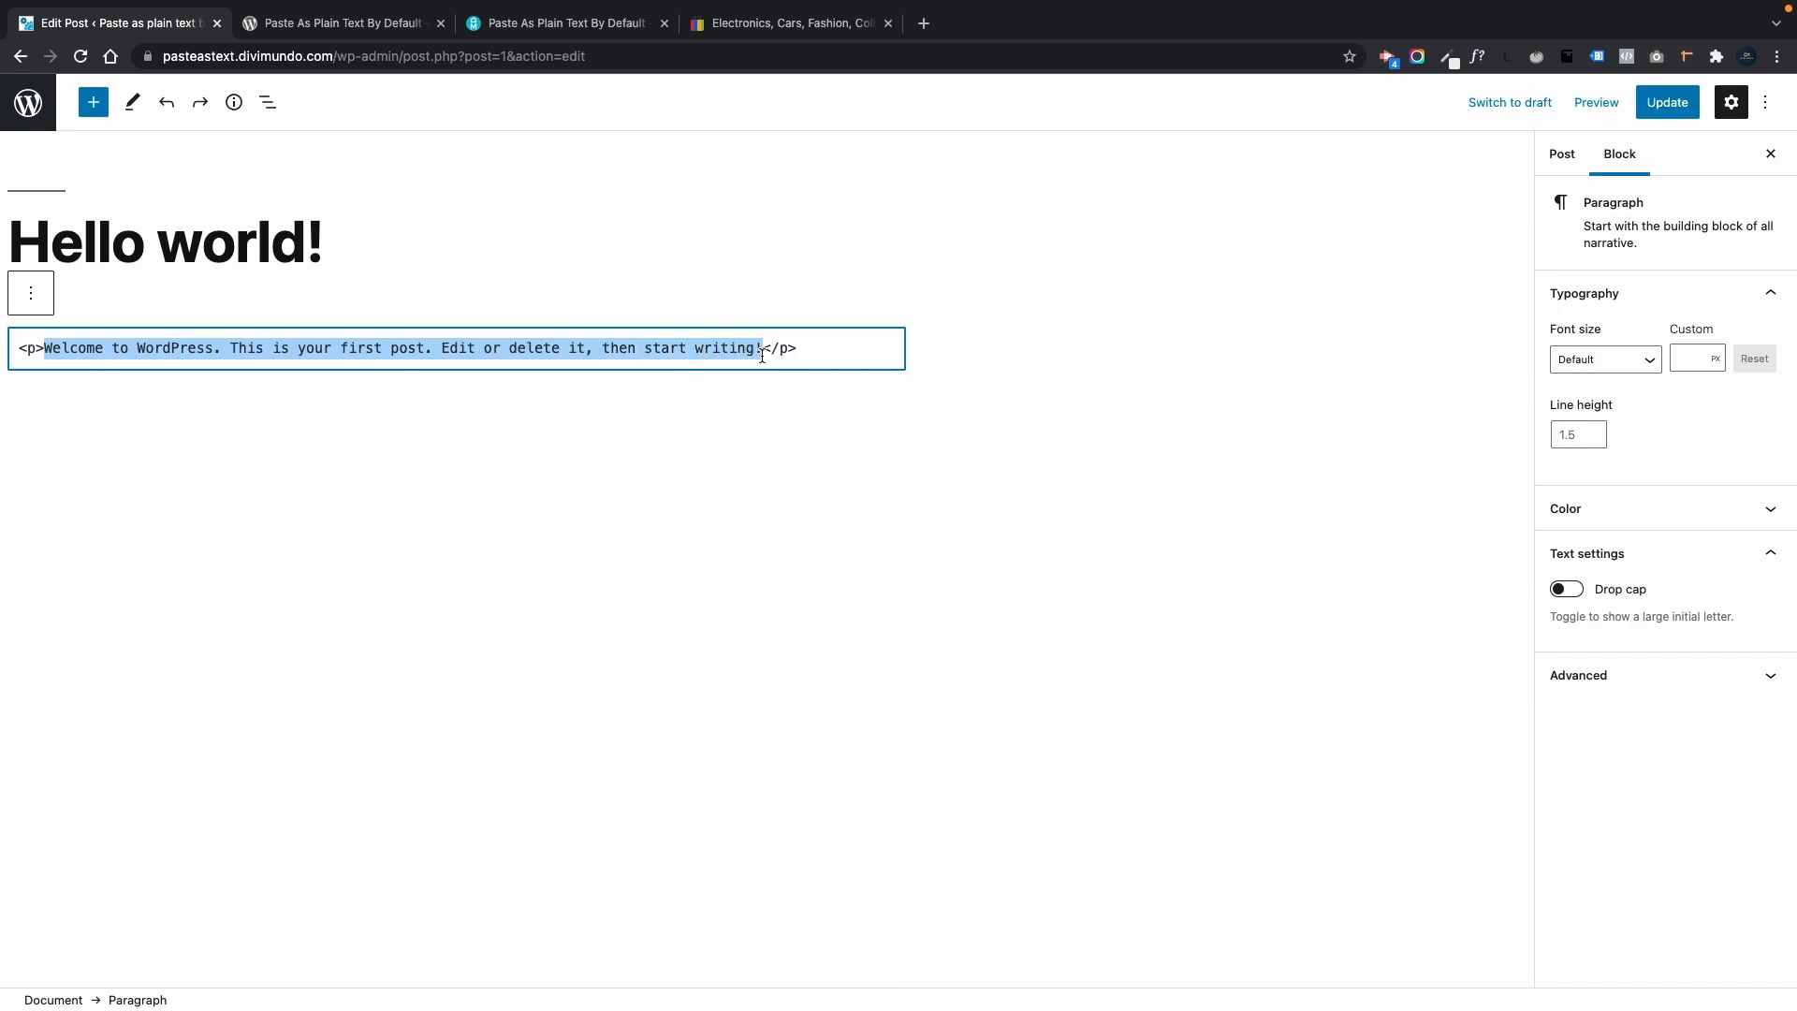